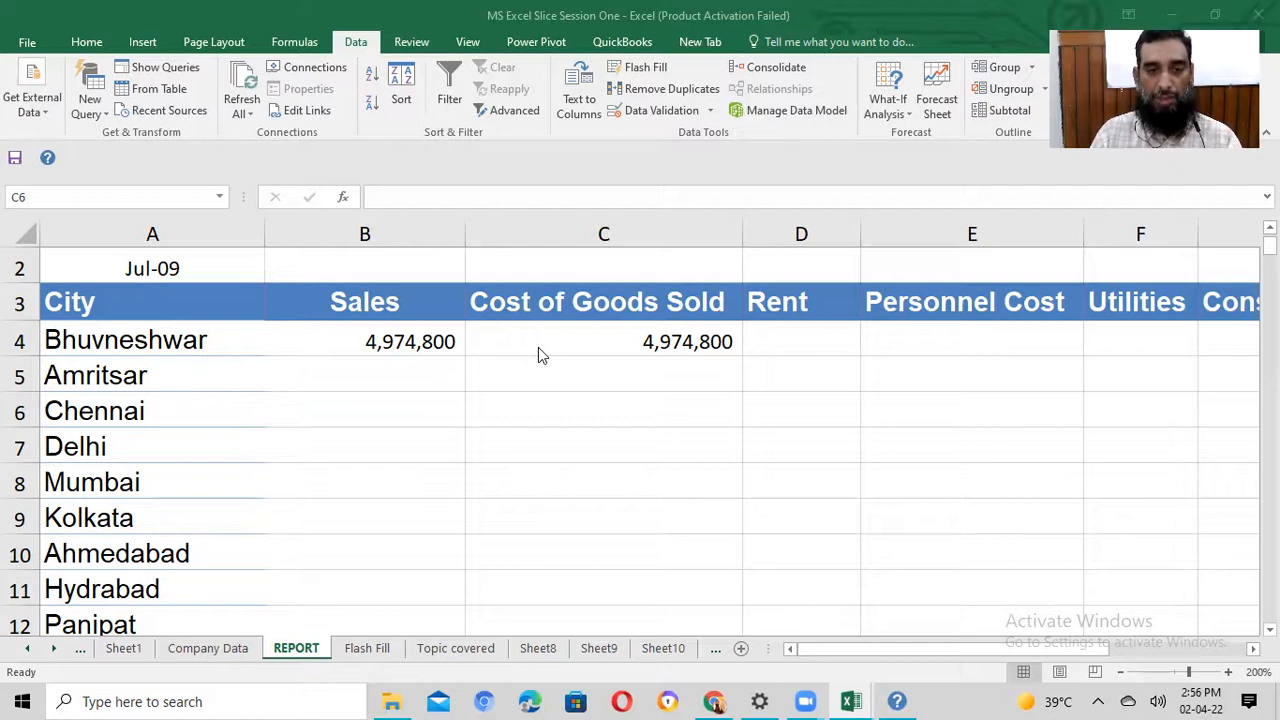
Step: Replace the Bhuvneshwar Cost of Goods Sold entry in C4 with a copy of the Sales formula from B4
click(538, 347)
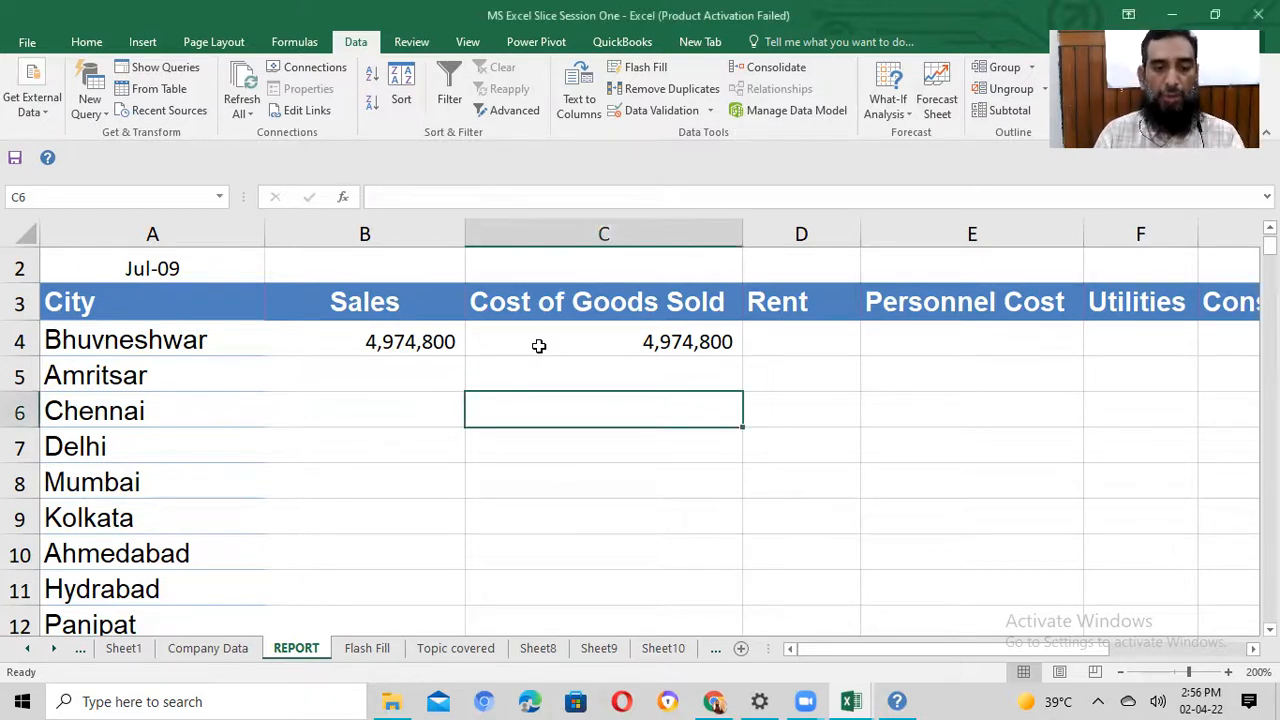
click(538, 345)
key(Delete)
key(Left)
key(ctrl+c)
key(Right)
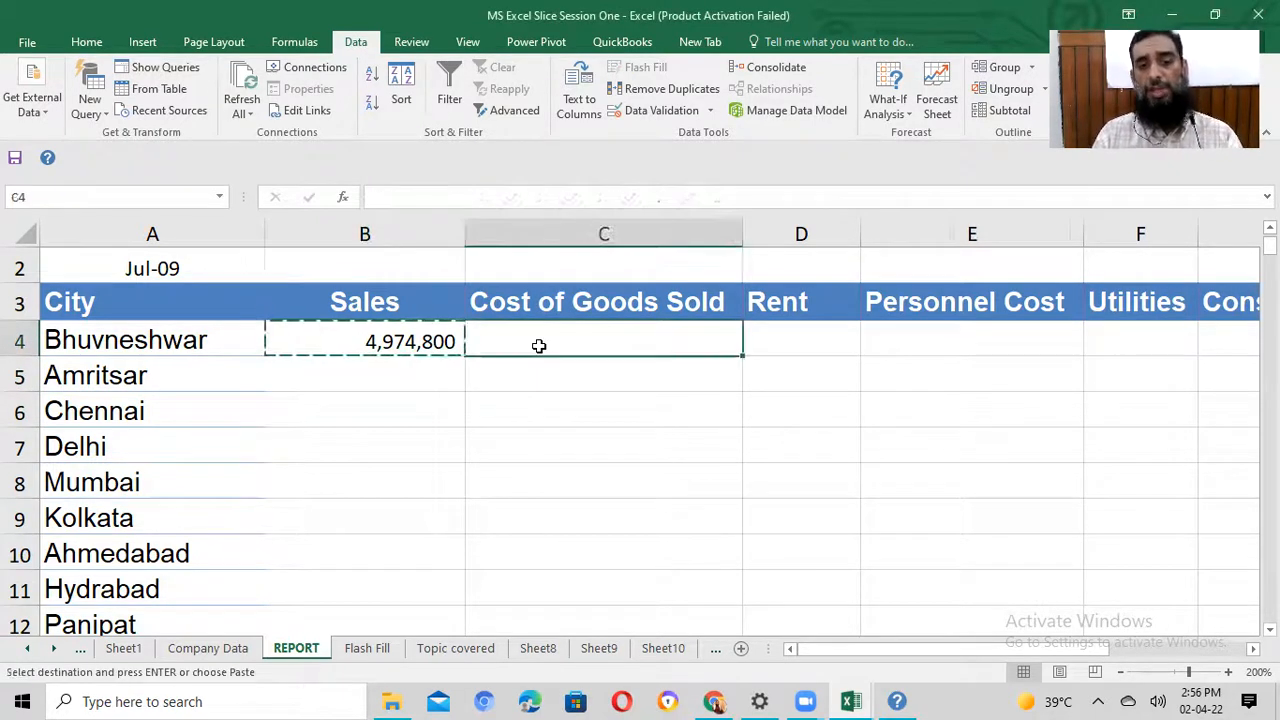
key(ctrl+v)
key(F2)
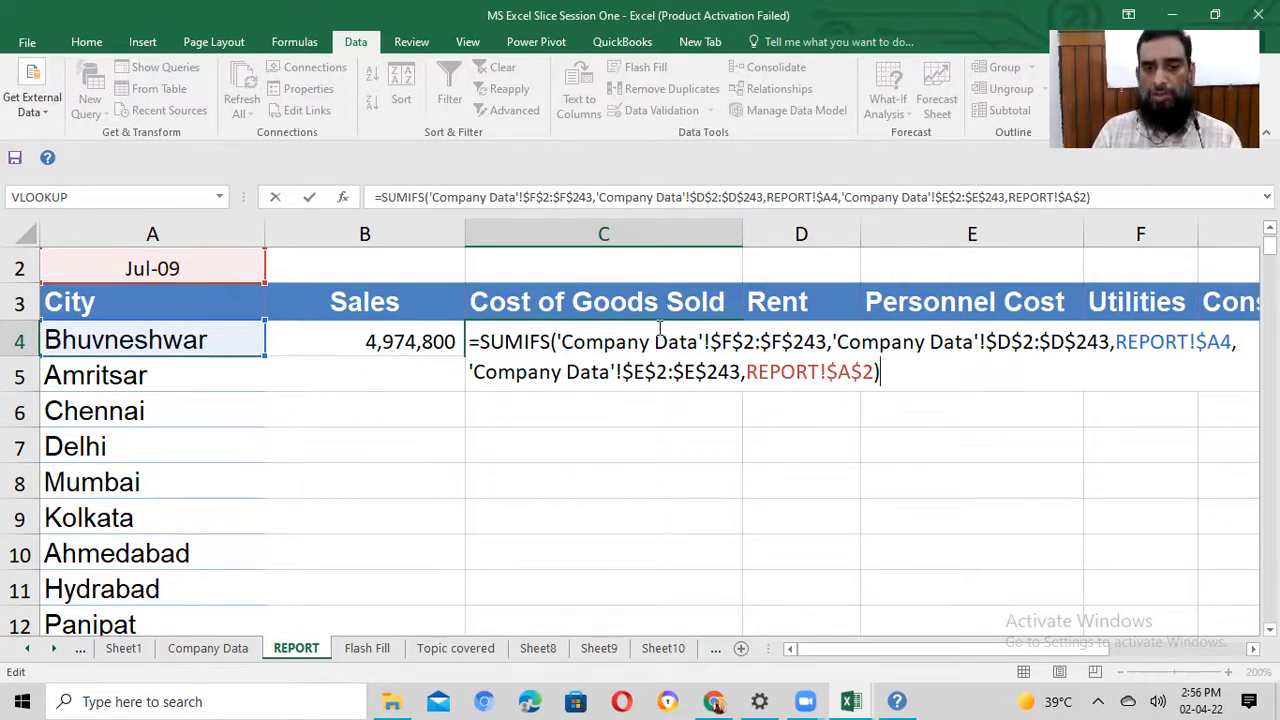
key(ctrl+Return)
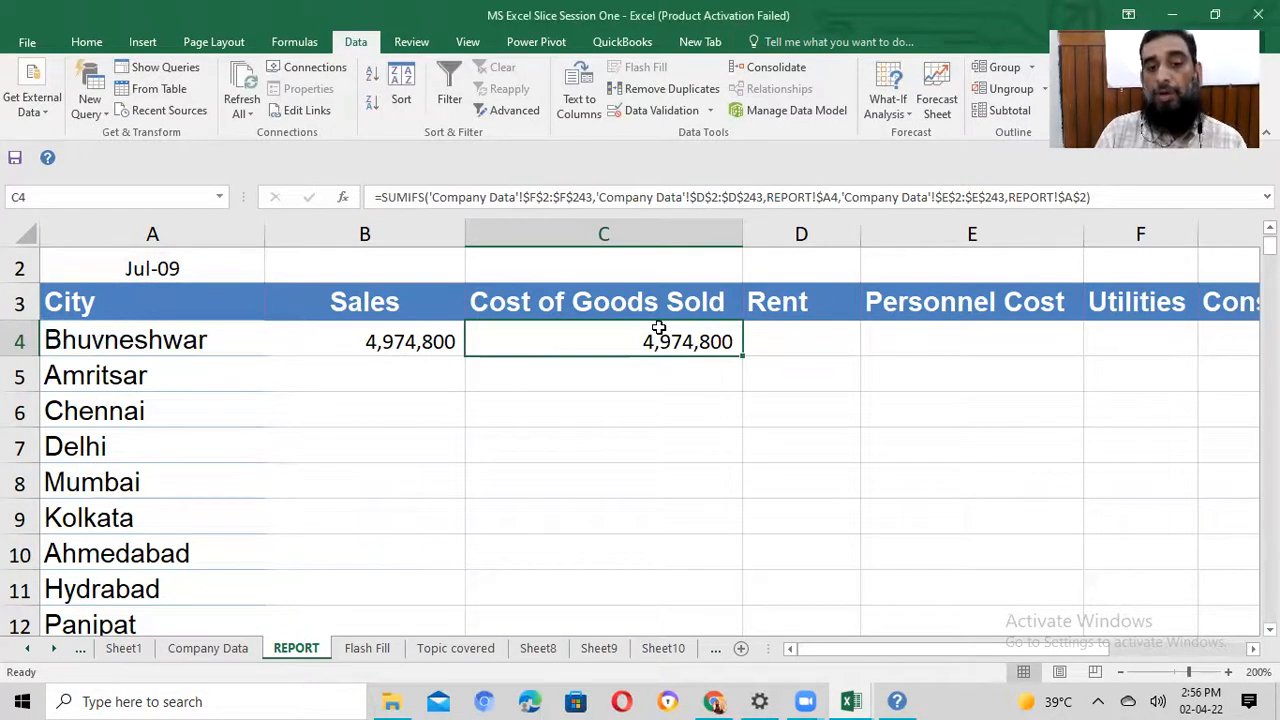
Step: Inspect the sum range in the Bhuvneshwar Sales formula in B4
key(Left)
key(F2)
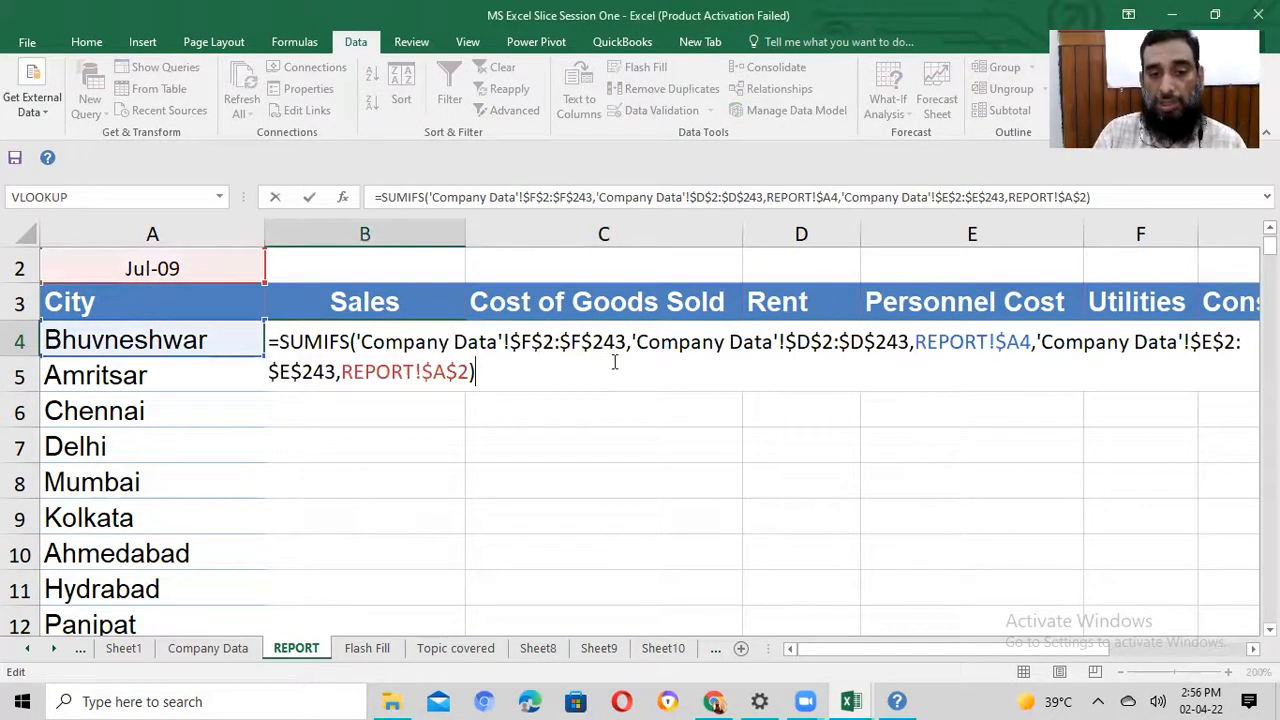
drag(627, 342, 512, 347)
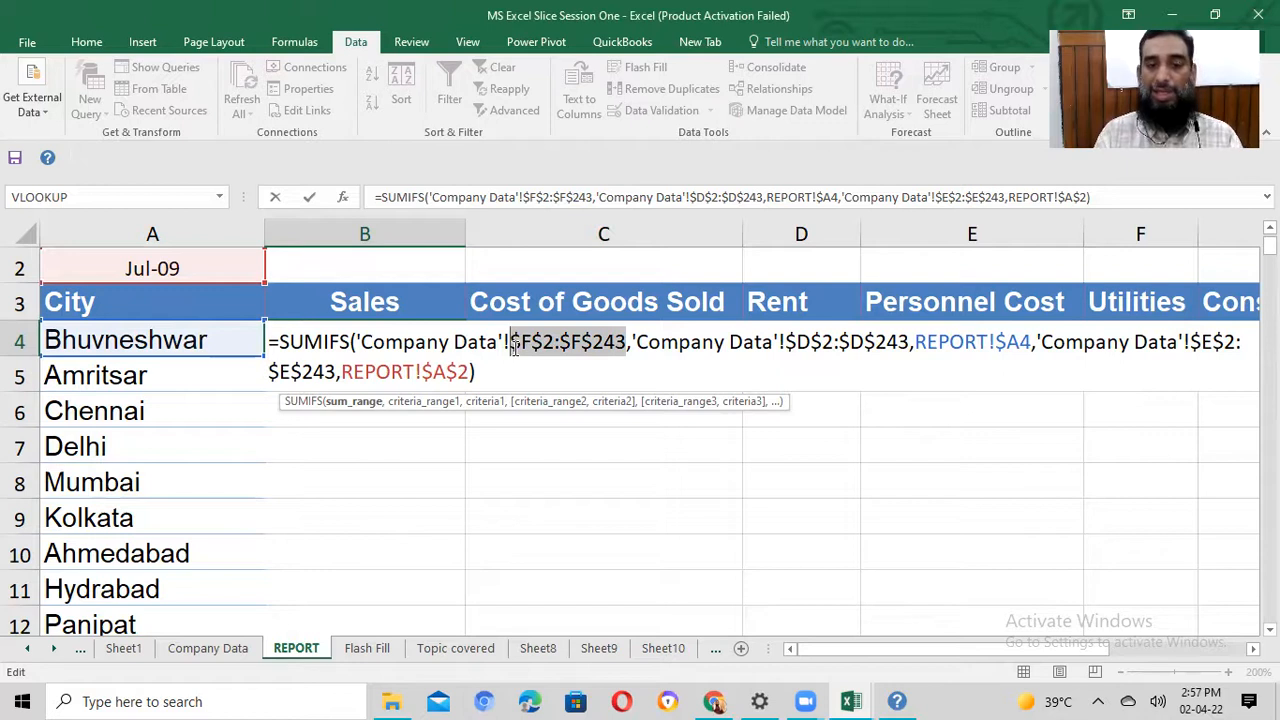
key(ctrl+Return)
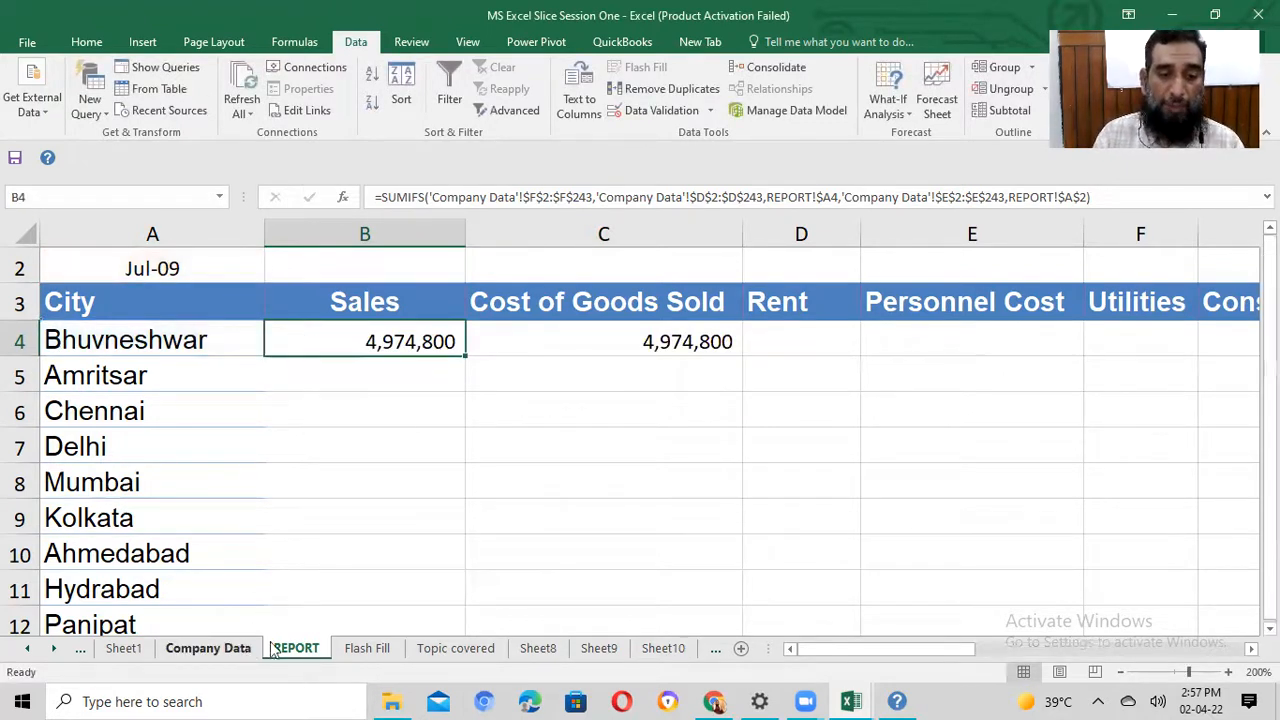
Step: Remove the filter from the table on the Company Data sheet
click(207, 648)
click(837, 290)
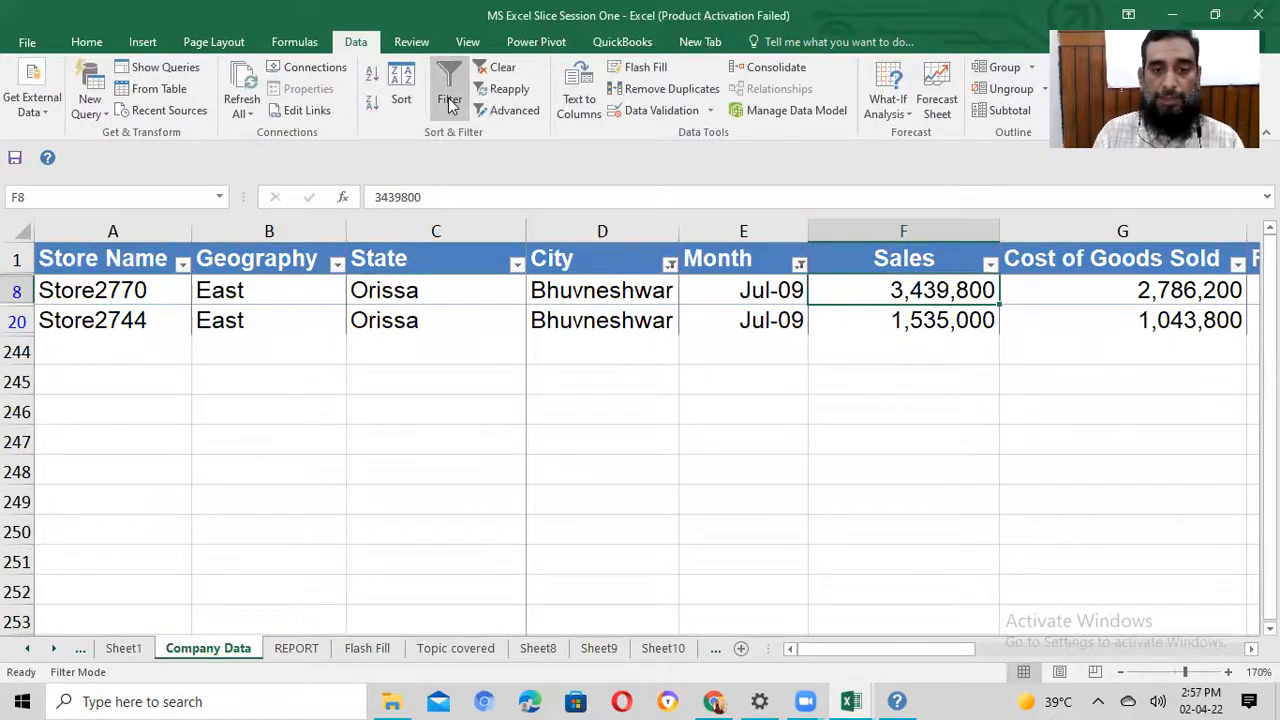
click(449, 100)
Step: Examine the order of the figure columns from Sales through Personnel Cost in the company data
click(927, 216)
key(Right)
key(Right)
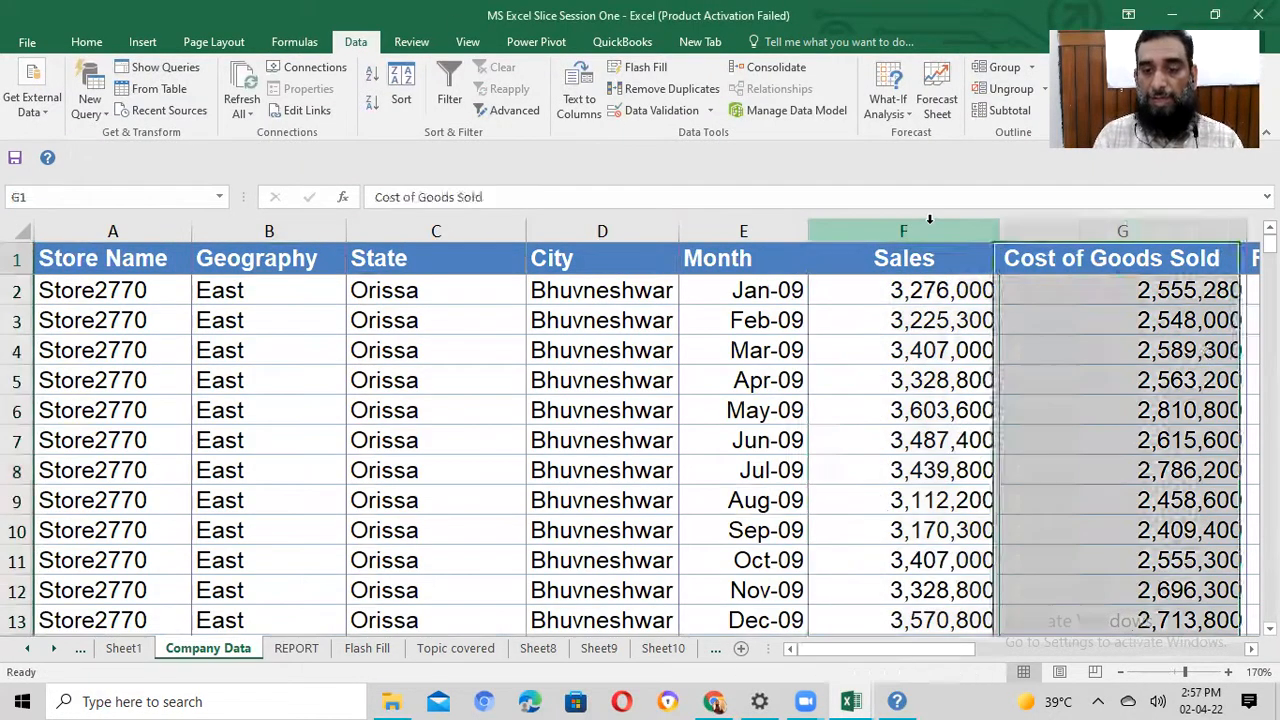
click(975, 231)
key(Right)
key(Right)
key(Right)
key(Left)
key(Left)
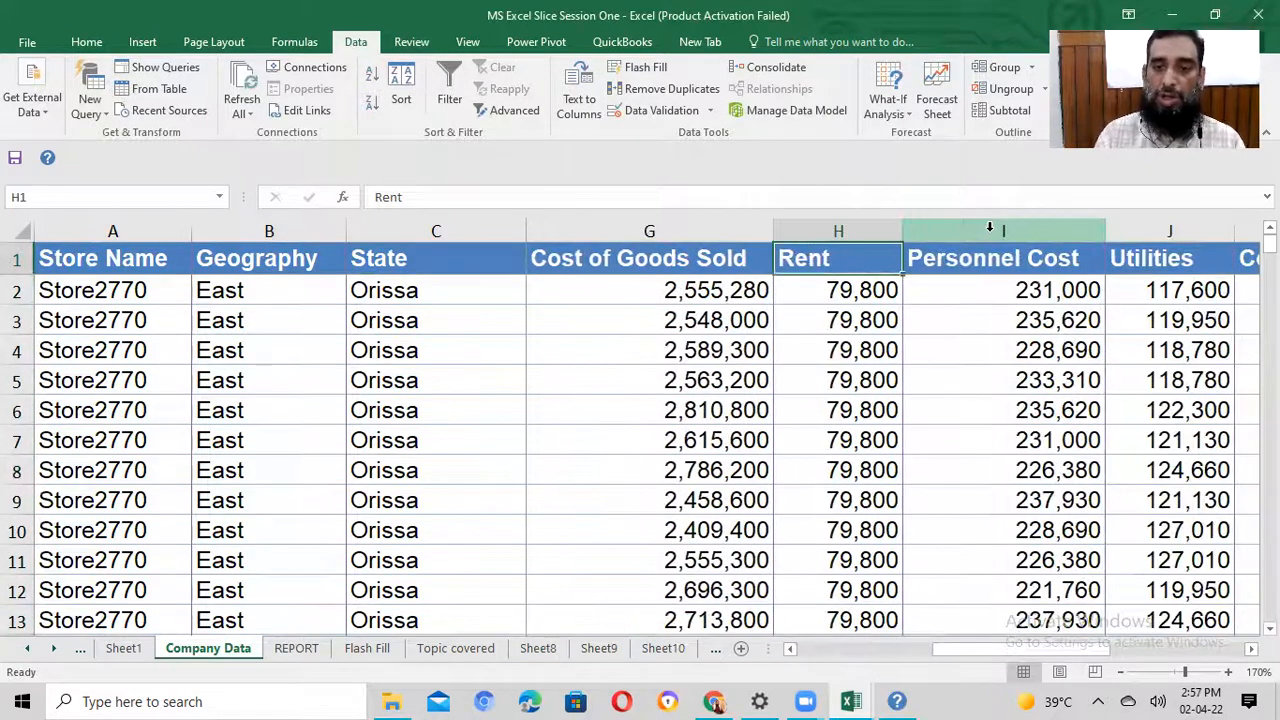
click(877, 230)
click(975, 231)
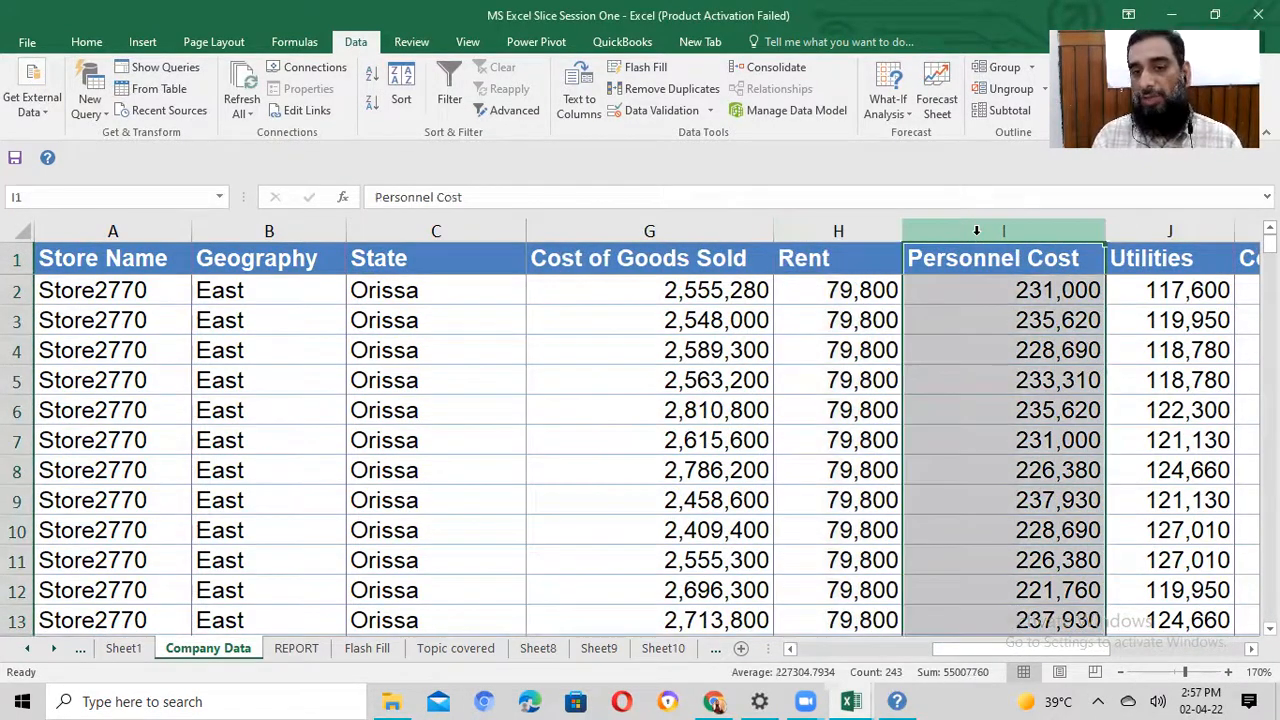
Step: Select the Sales figures from F2 down to the last data row to check the sum range
click(745, 288)
key(Left)
key(Left)
key(Right)
key(Right)
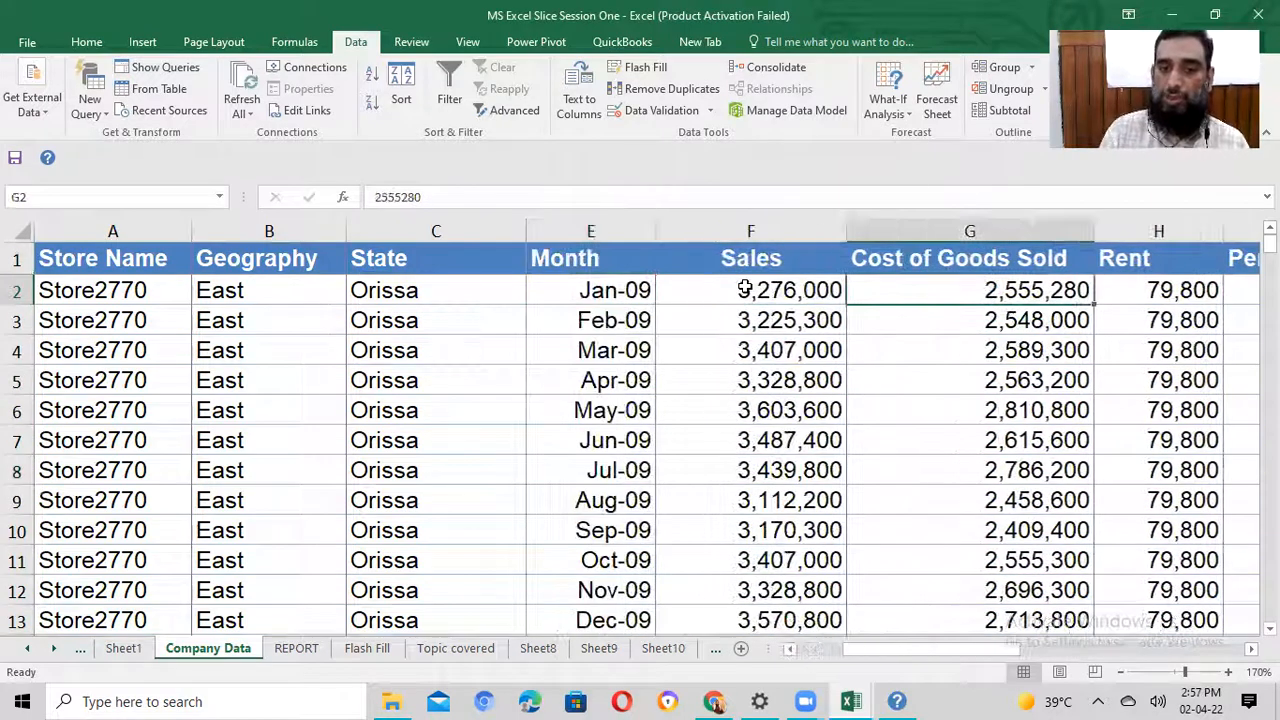
key(Left)
key(ctrl+shift+Down)
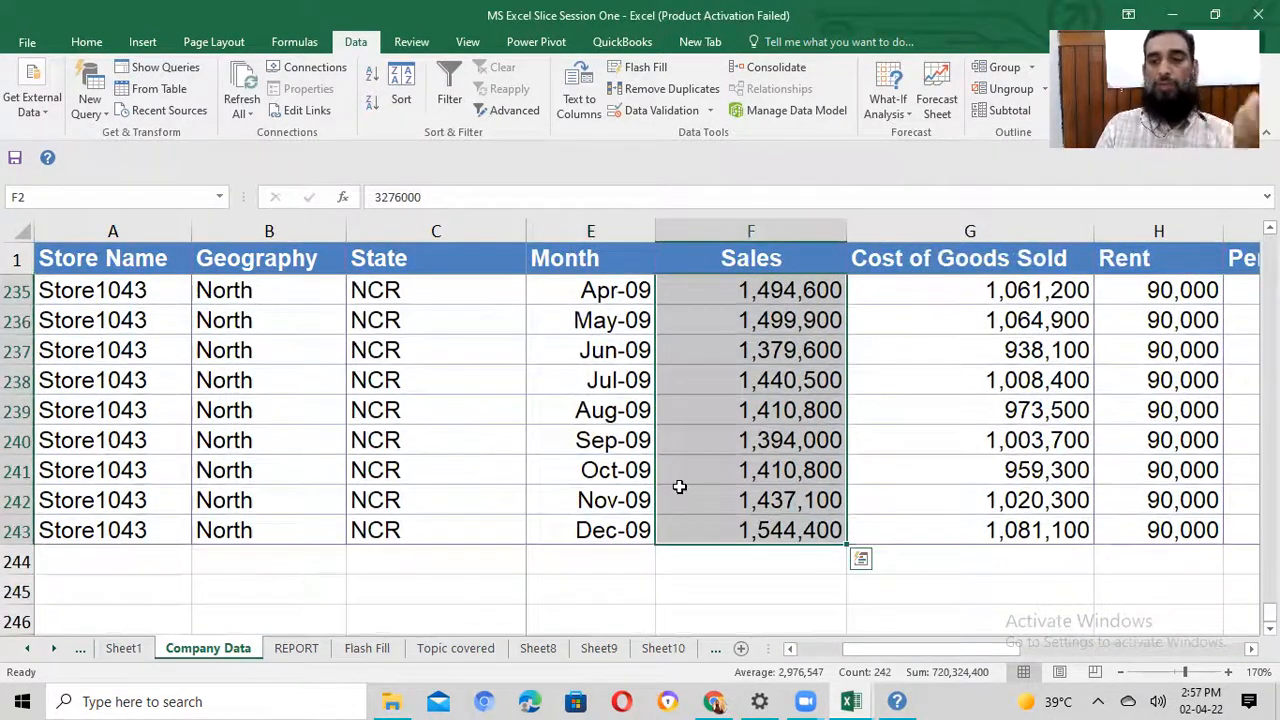
Step: Return to the REPORT sheet and clear the Bhuvneshwar Cost of Goods Sold cell C4
click(298, 648)
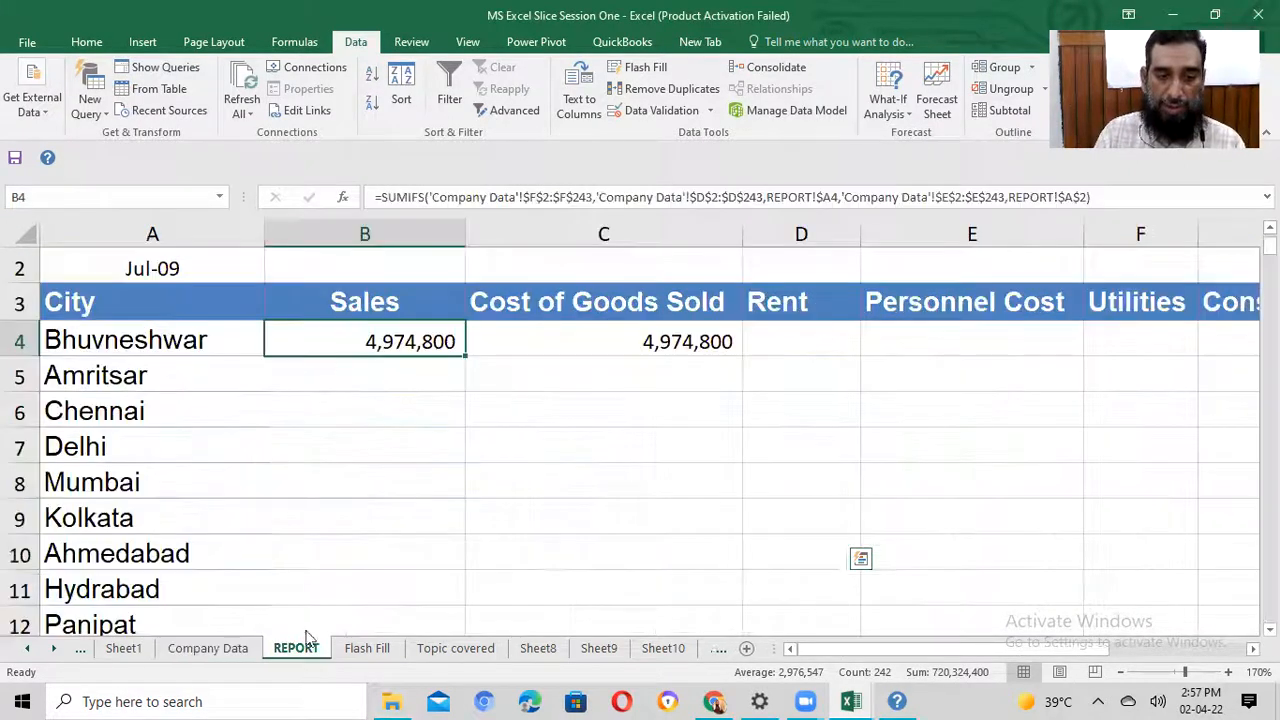
click(692, 341)
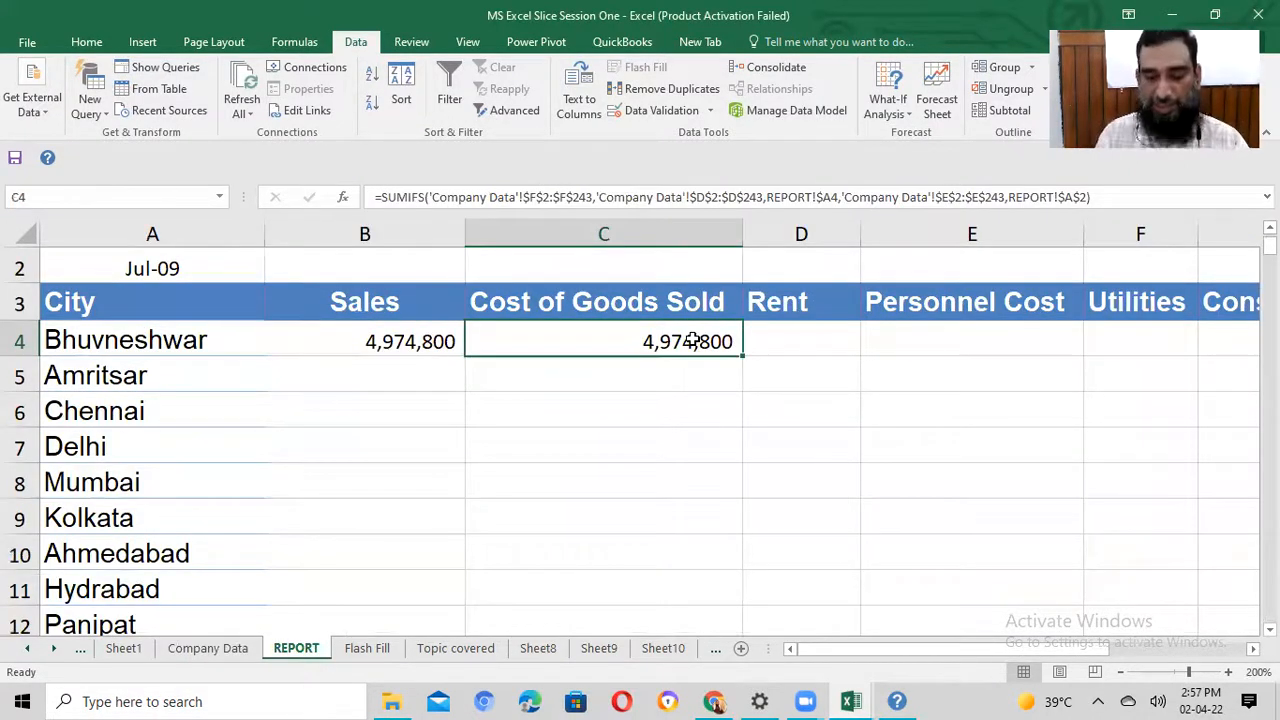
key(Delete)
key(Left)
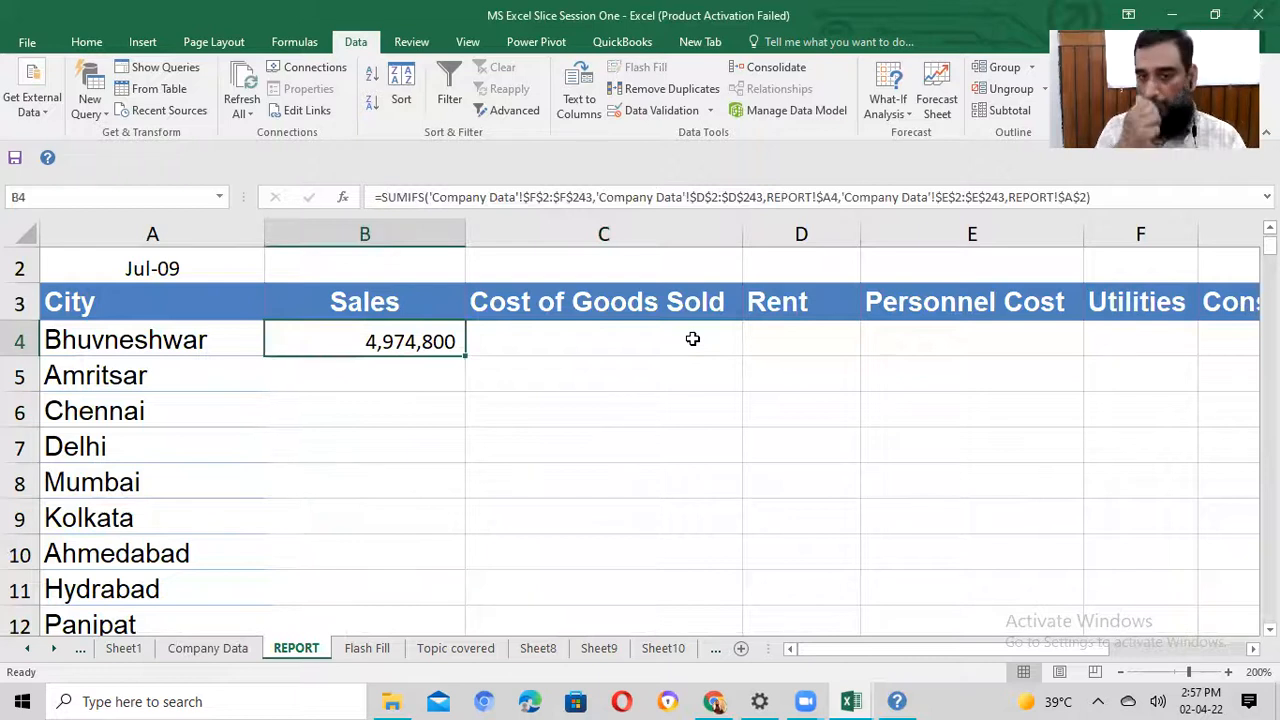
Step: Change the sum range in B4's SUMIFS formula to the mixed reference F$2:F$243, keeping only the rows locked
key(F2)
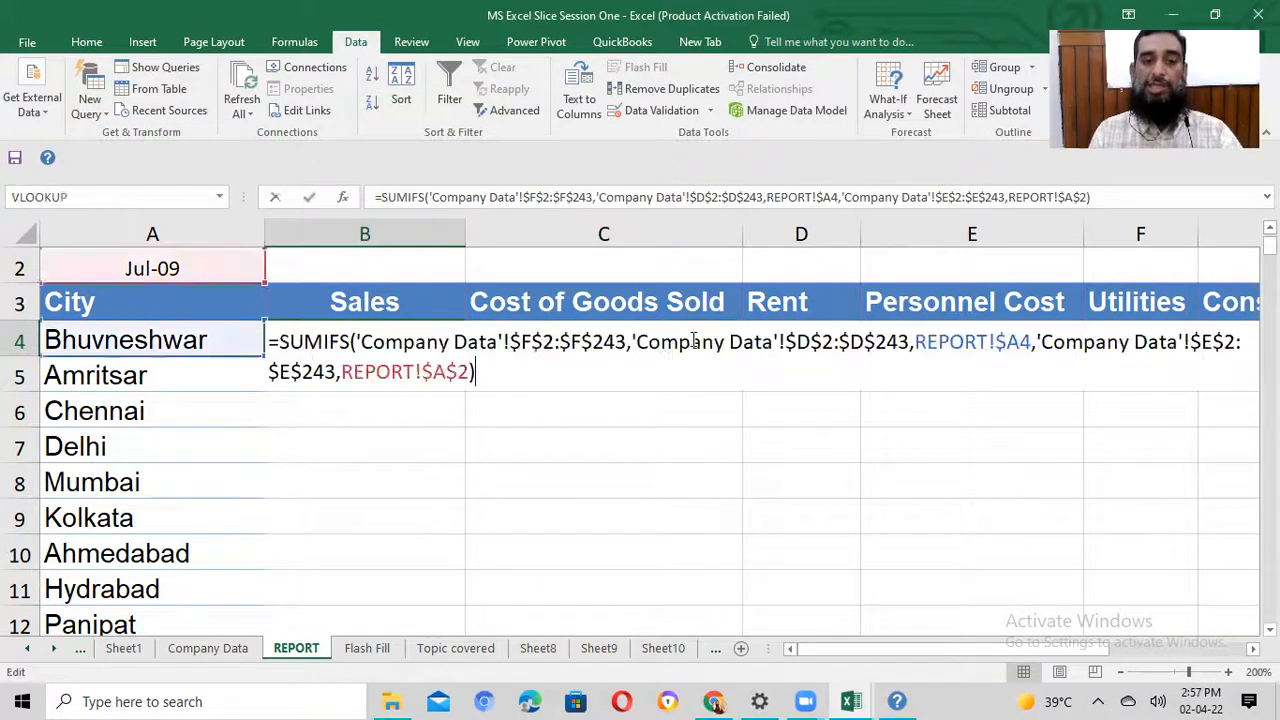
drag(627, 342, 510, 342)
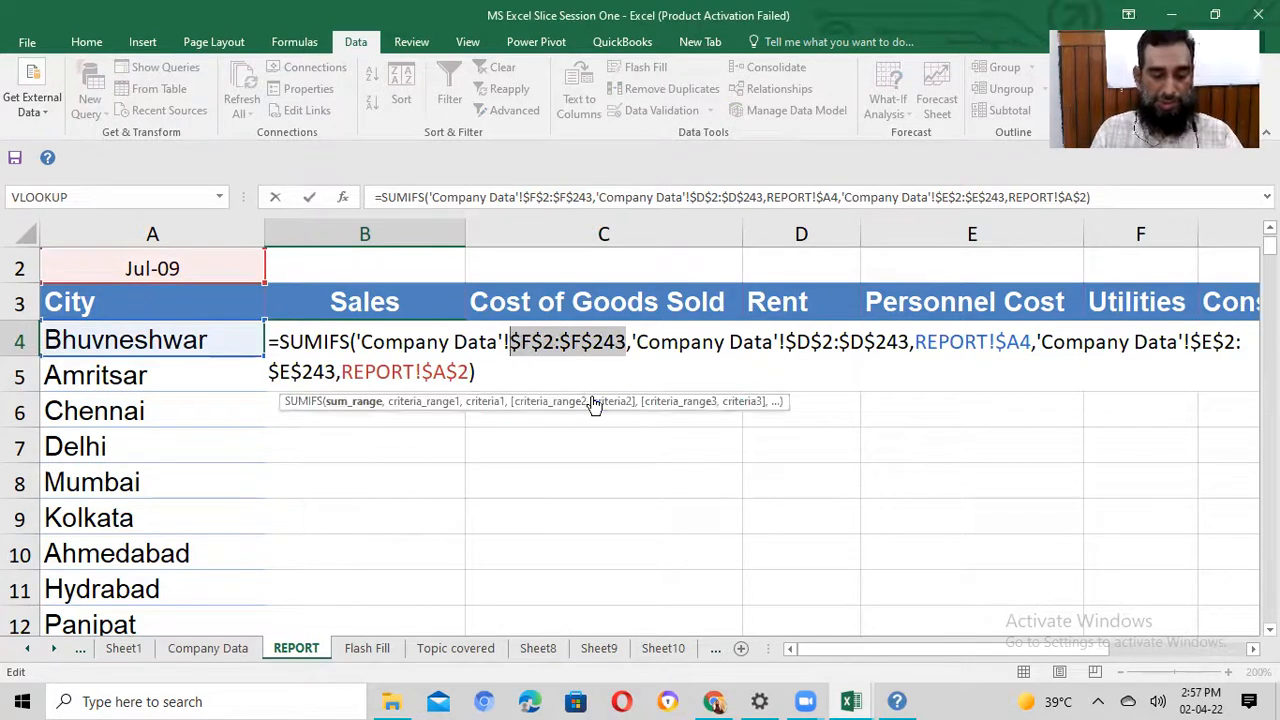
key(F4)
key(F4)
key(F4)
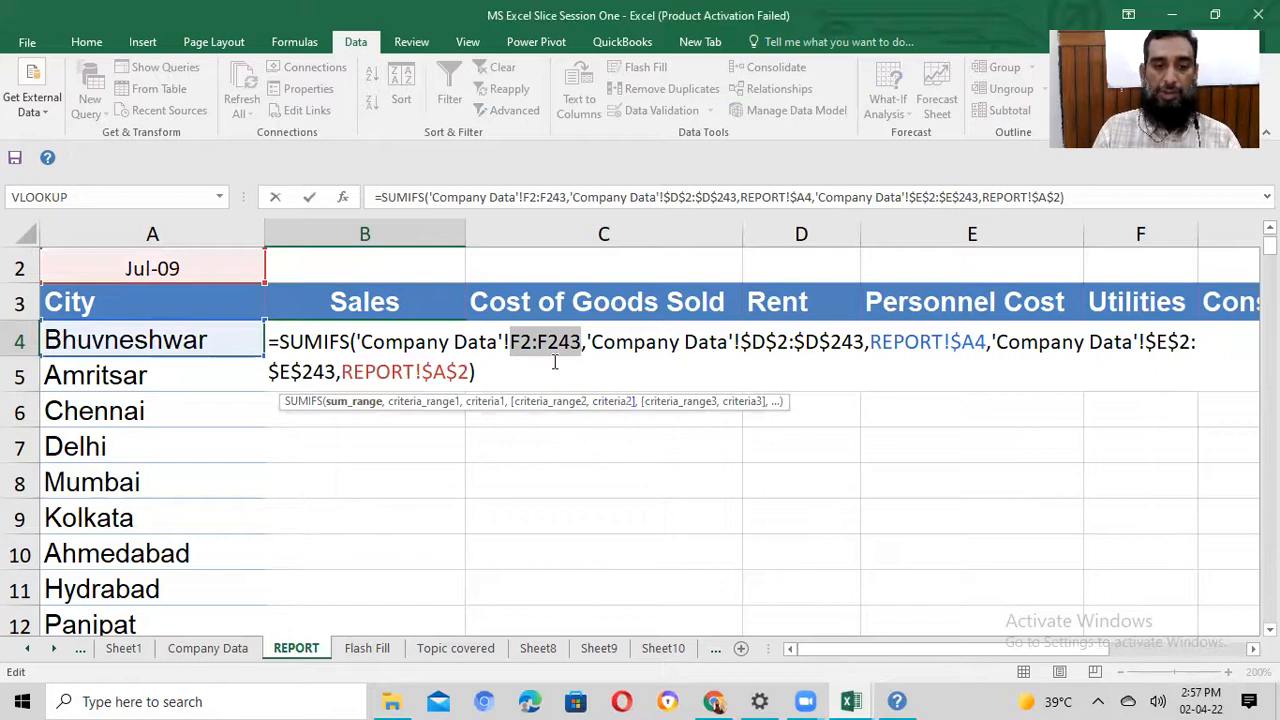
key(F4)
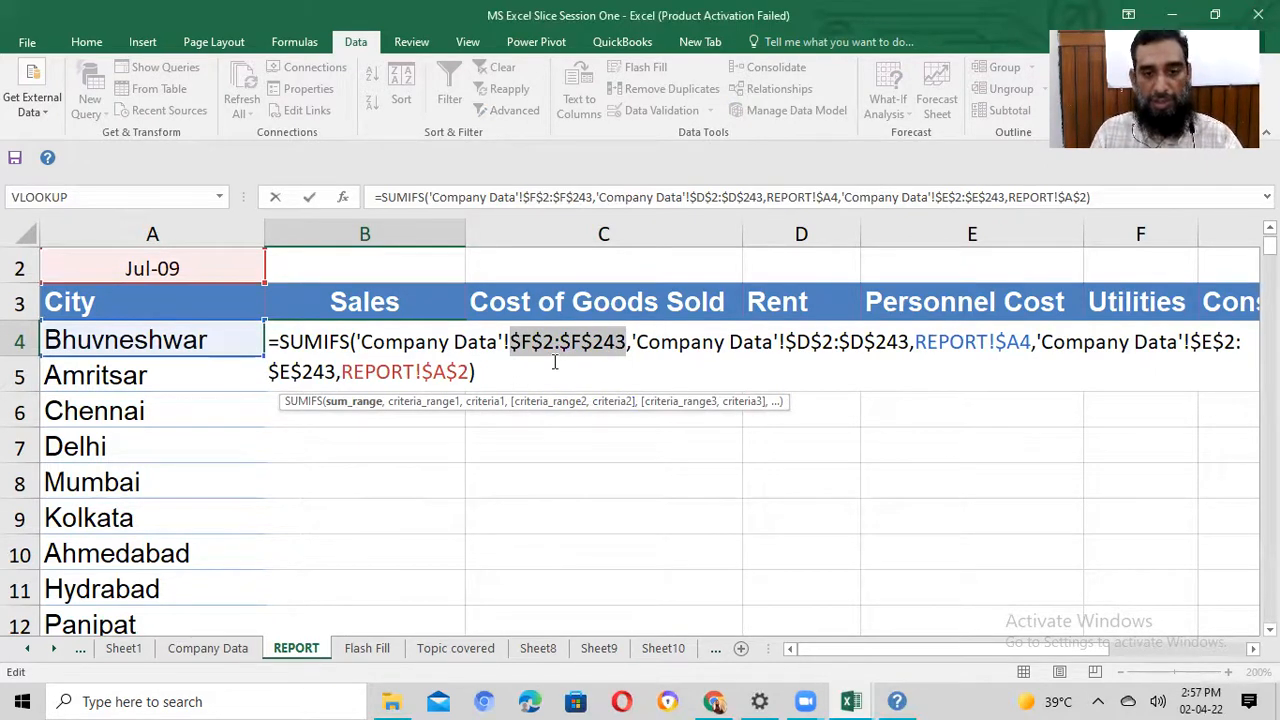
key(F4)
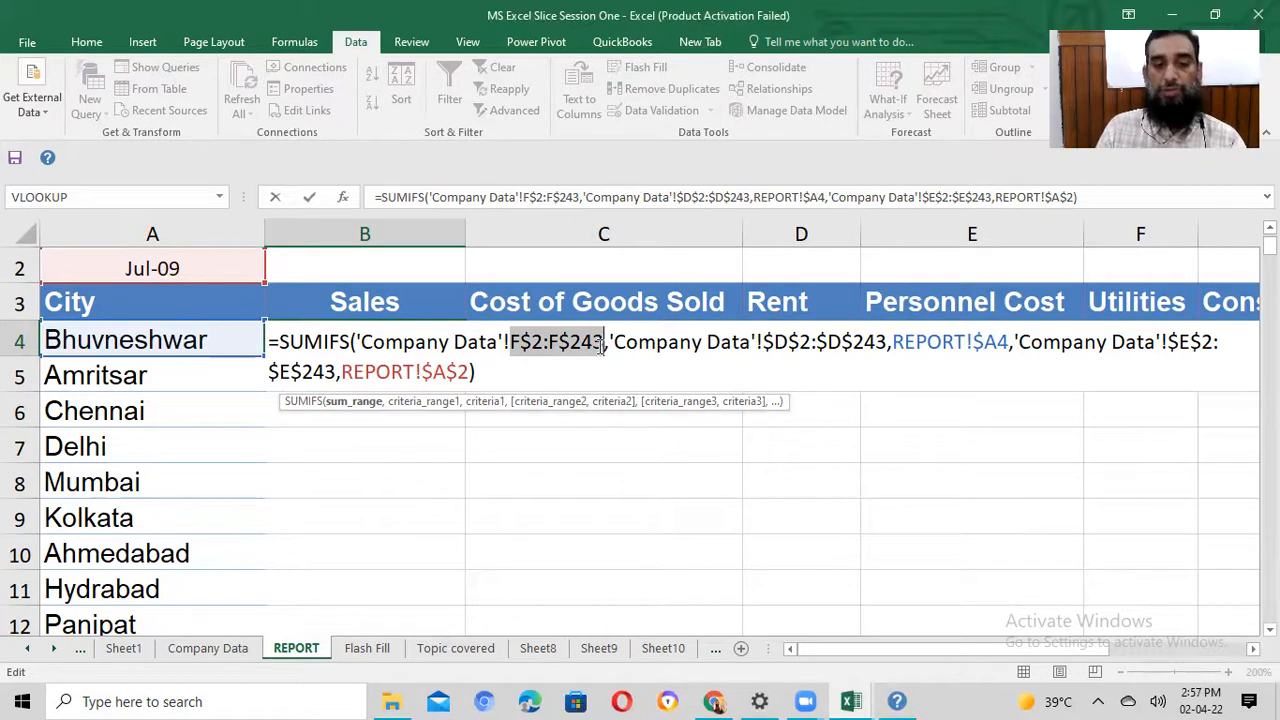
key(Return)
Step: Copy the revised Sales formula from B4 into the Cost of Goods Sold cell C4
click(550, 343)
key(Left)
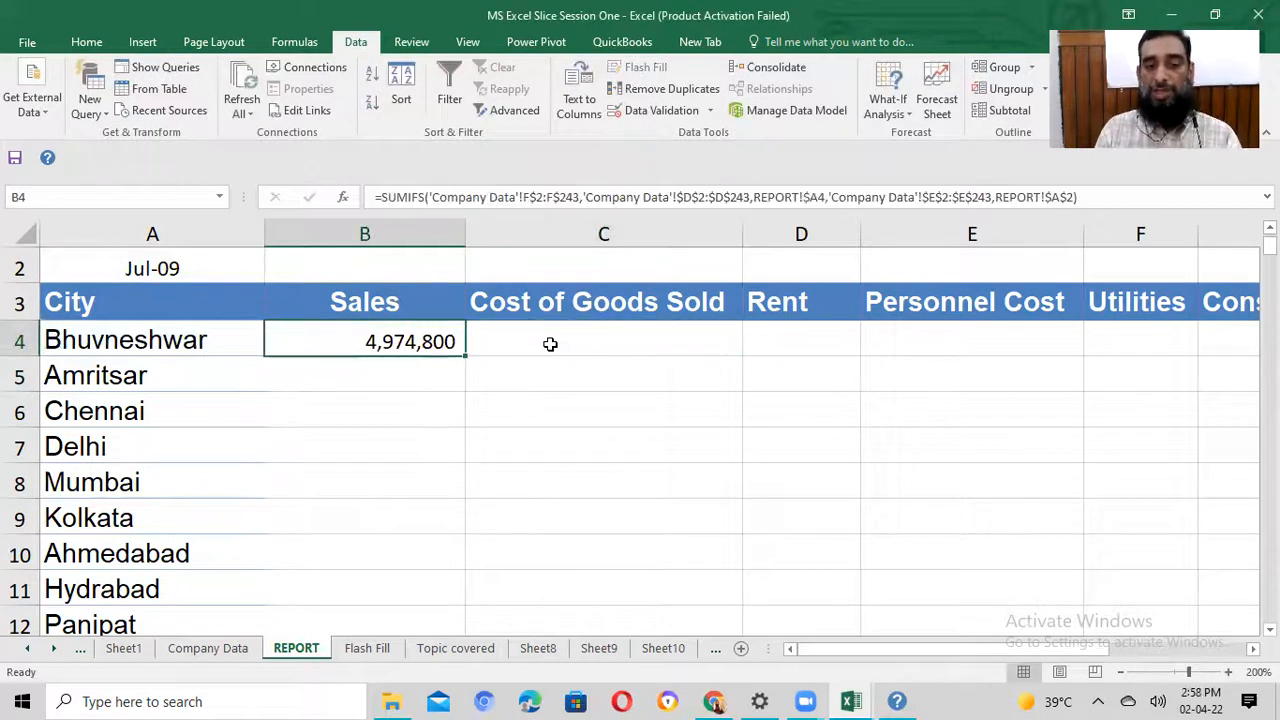
key(ctrl+c)
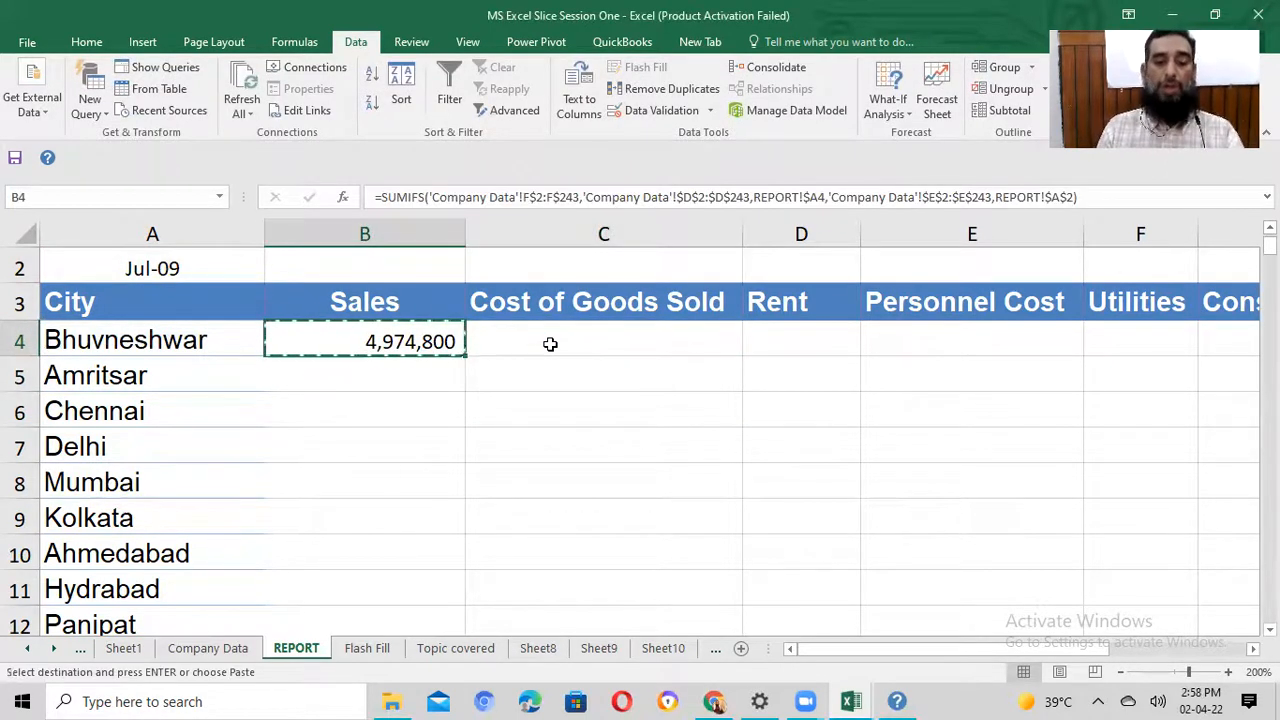
click(550, 343)
key(ctrl+v)
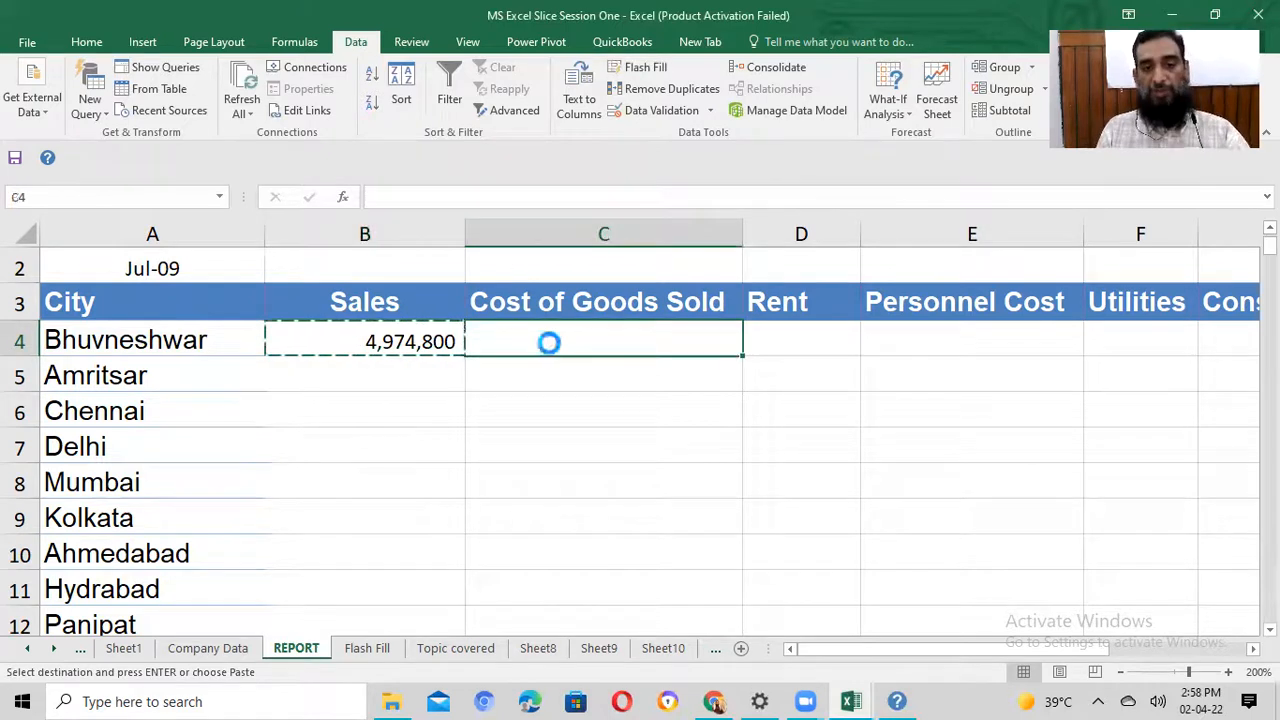
Step: Compare the sum ranges in the SUMIFS formulas of B4 and C4
key(F2)
key(F3)
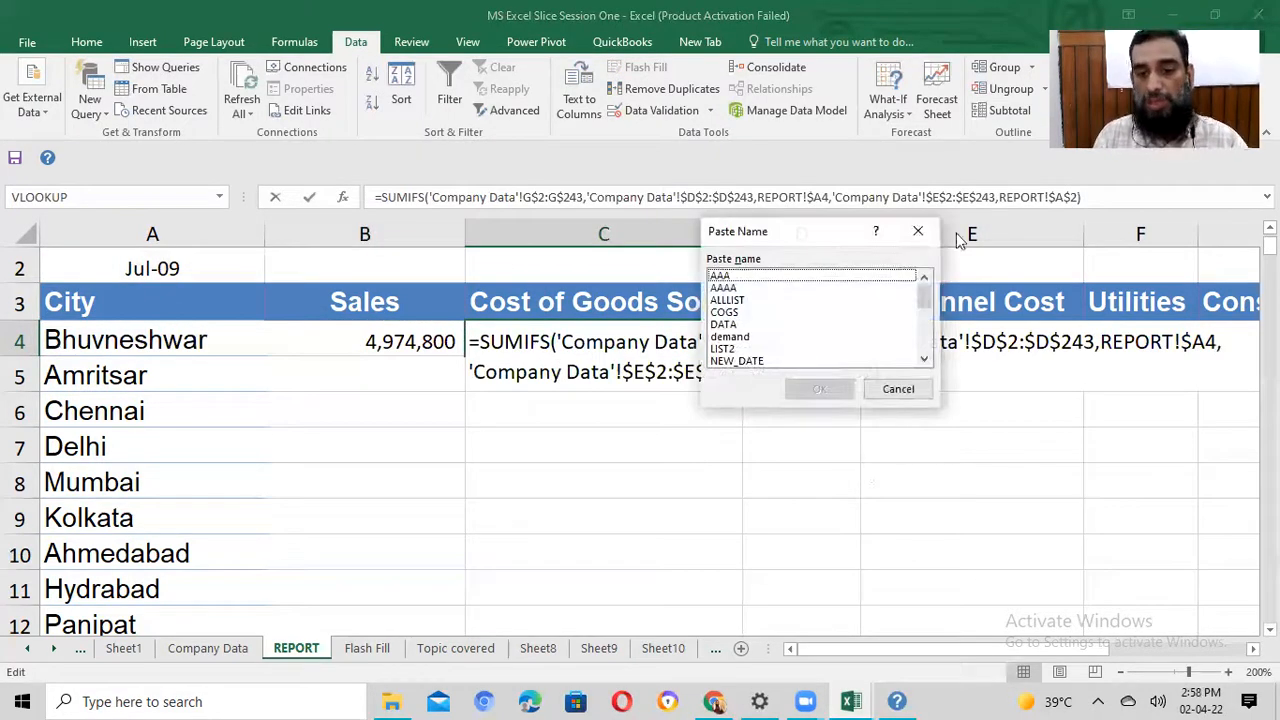
click(918, 231)
key(Escape)
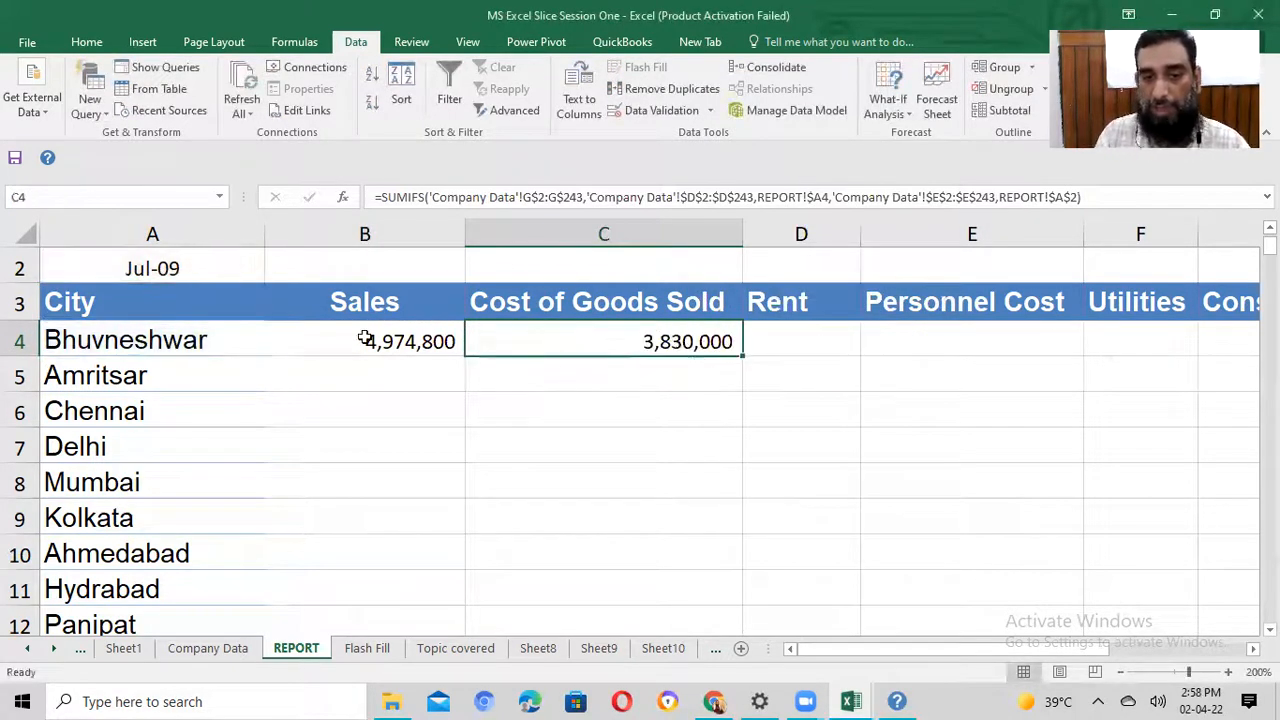
click(363, 337)
key(F2)
key(Escape)
click(711, 341)
key(F2)
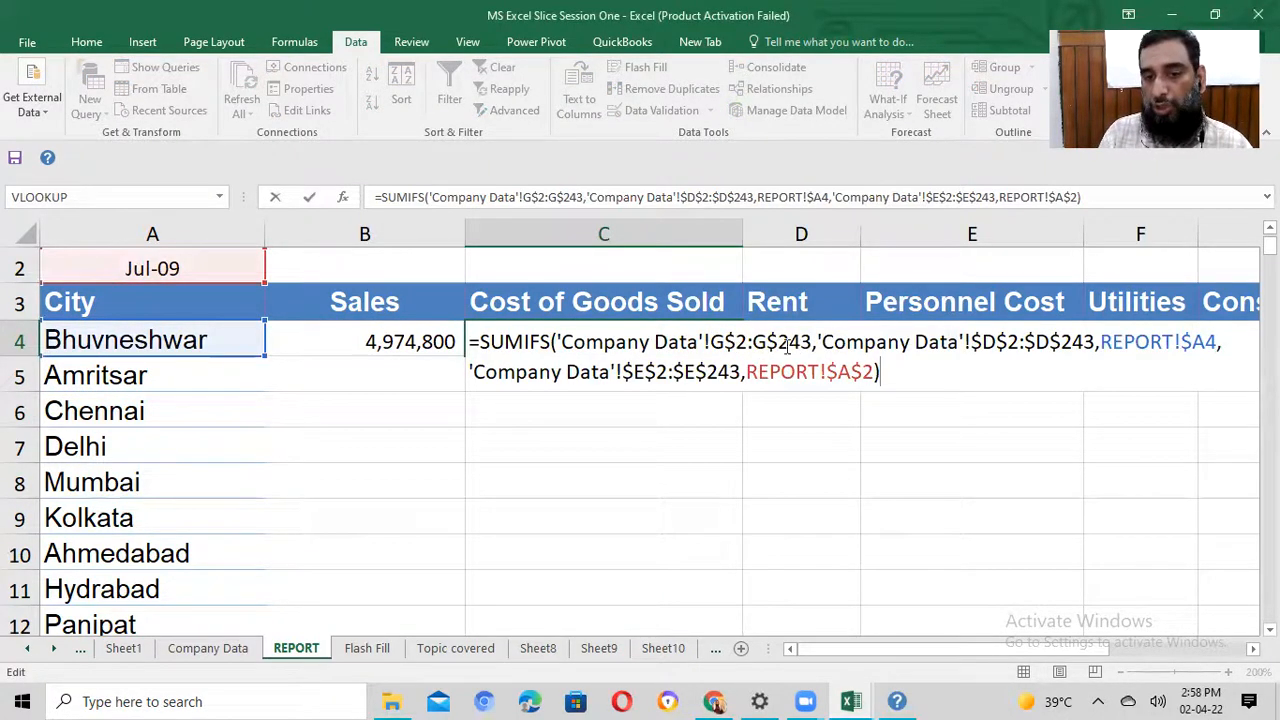
key(Escape)
double_click(400, 342)
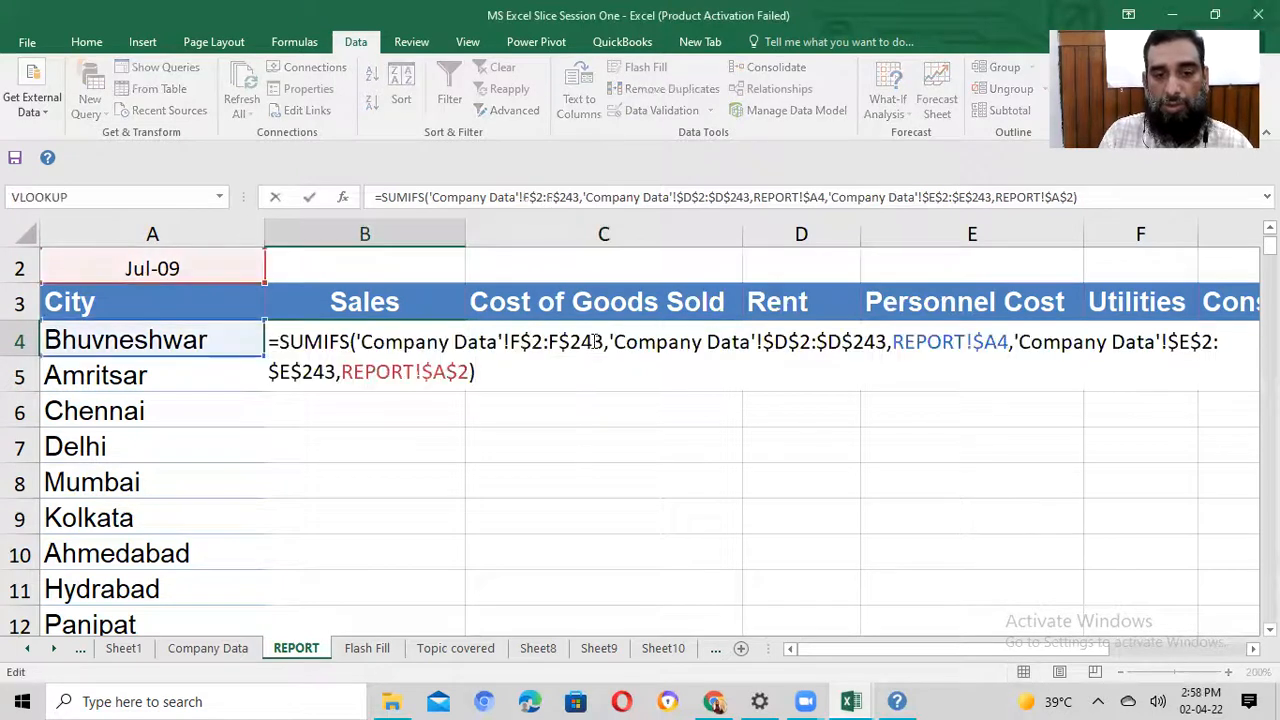
key(Escape)
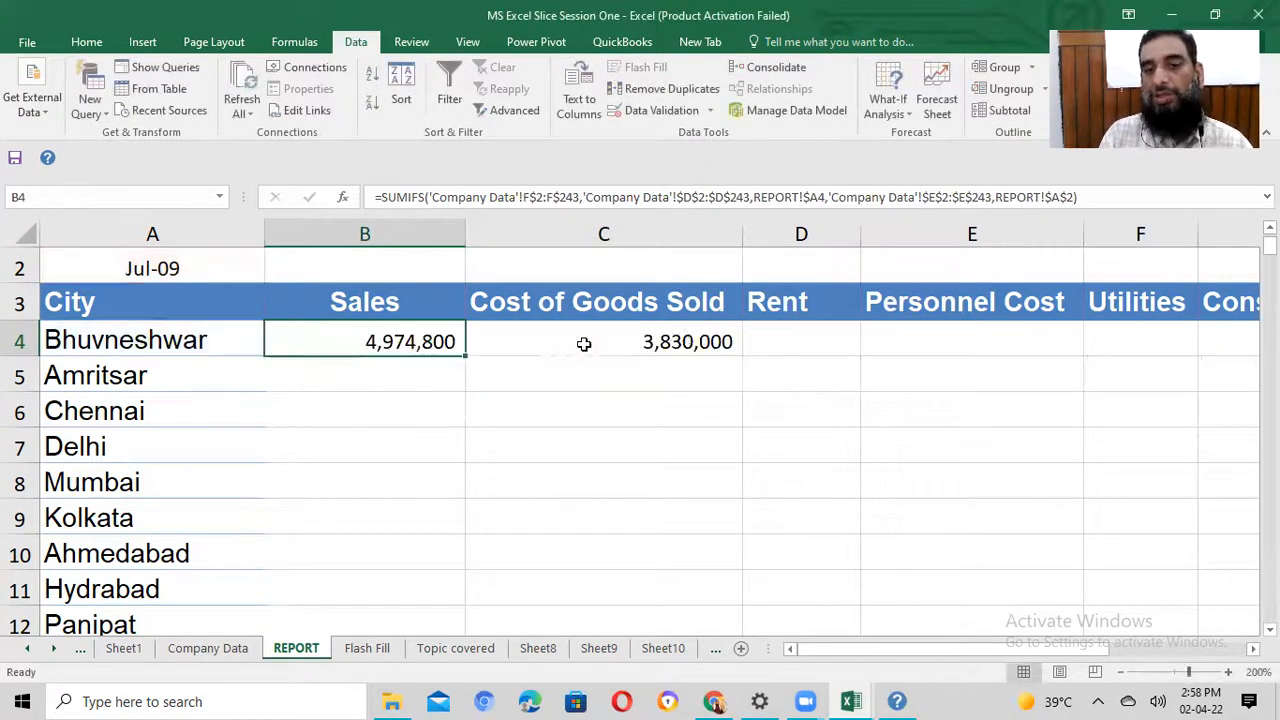
Step: Copy the Cost of Goods Sold formula from C4 across D4:H4, from Rent to Misc Exp
click(700, 341)
key(ctrl+c)
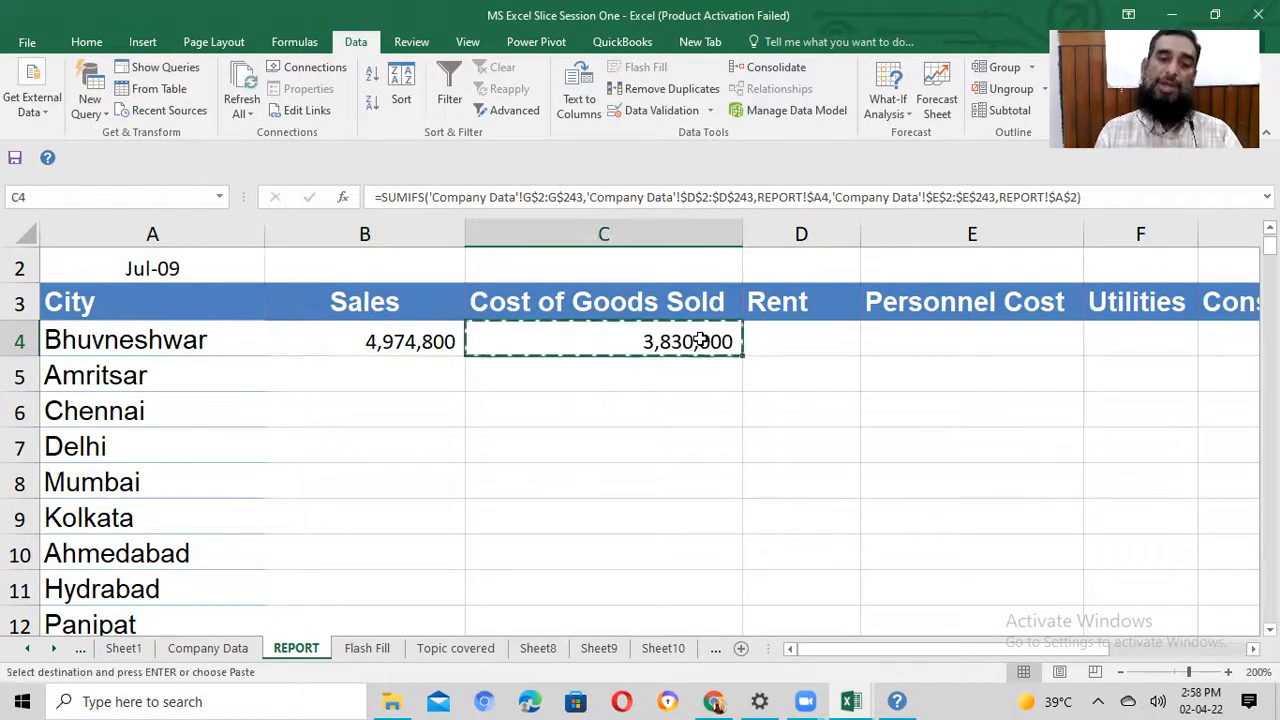
key(Right)
key(shift+Right)
key(shift+Right)
key(shift+Right)
key(shift+Right)
key(shift+Right)
key(shift+Left)
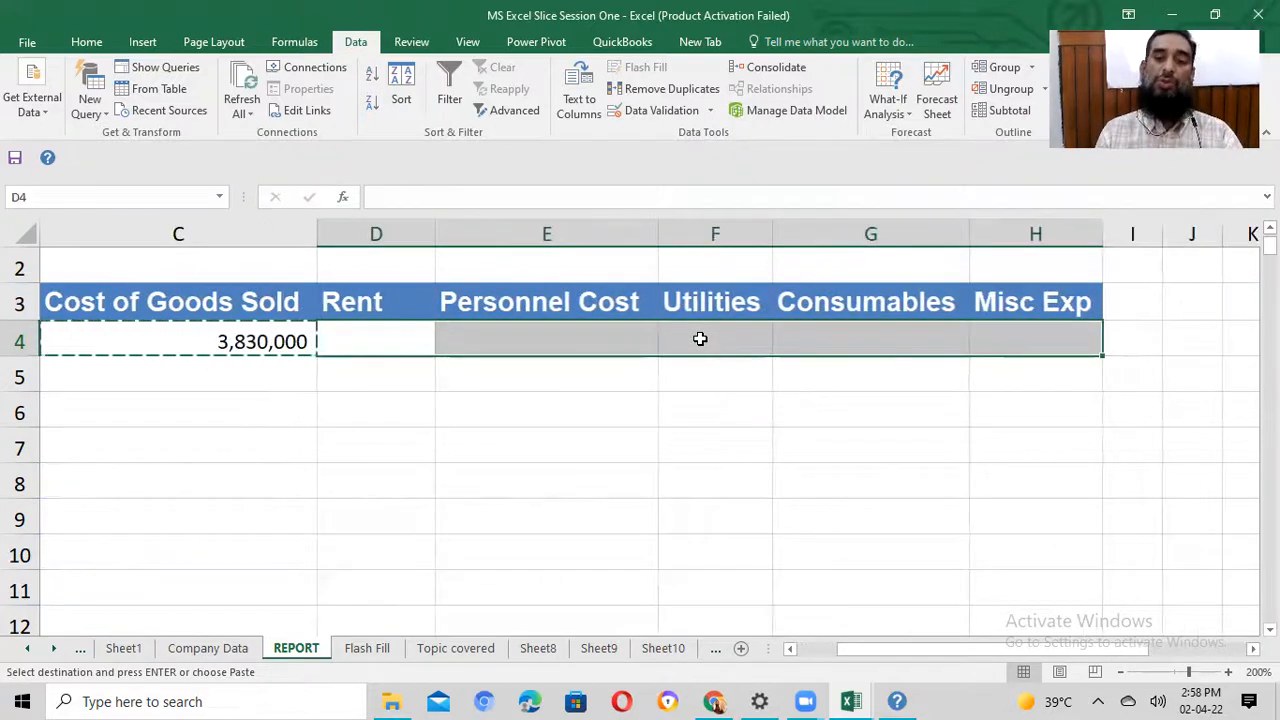
key(ctrl+v)
Step: Fill the Bhuvneshwar formulas in B4:H4 down through the remaining city rows
key(Home)
key(Right)
key(Right)
key(Left)
key(shift+Right)
key(shift+Right)
key(shift+Right)
key(shift+Right)
key(shift+Right)
key(shift+Right)
key(shift+Right)
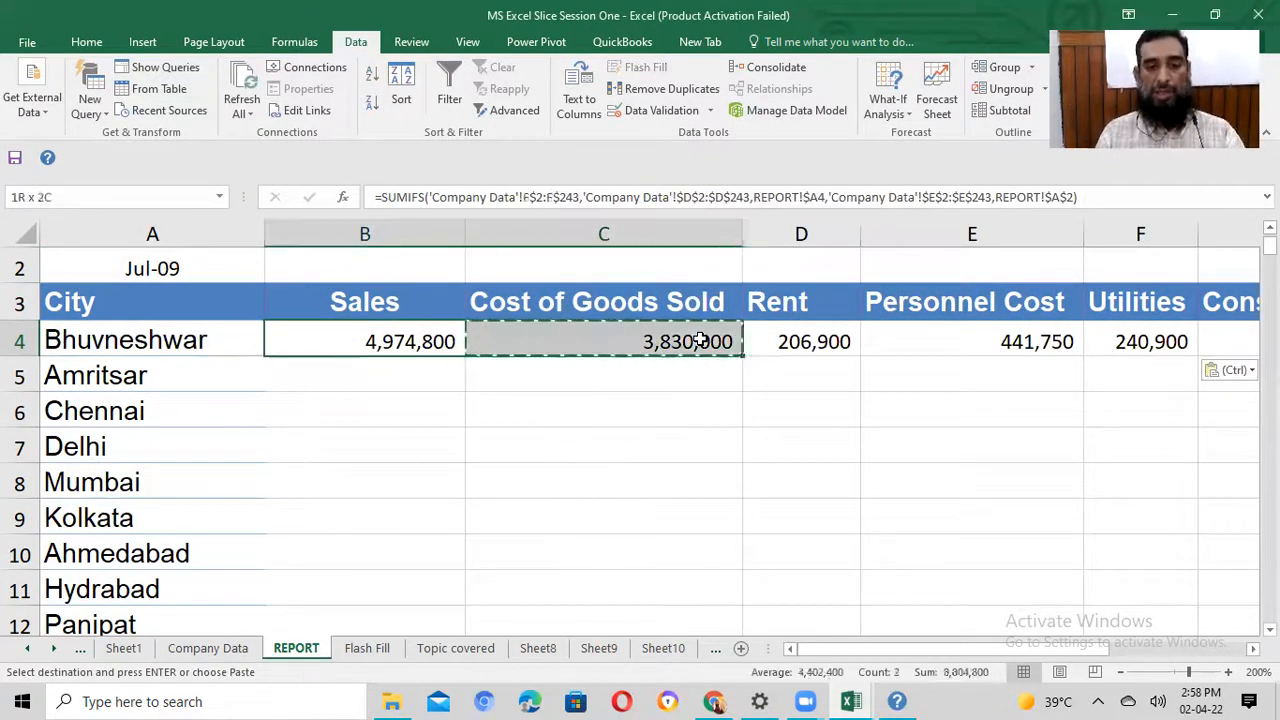
key(ctrl)
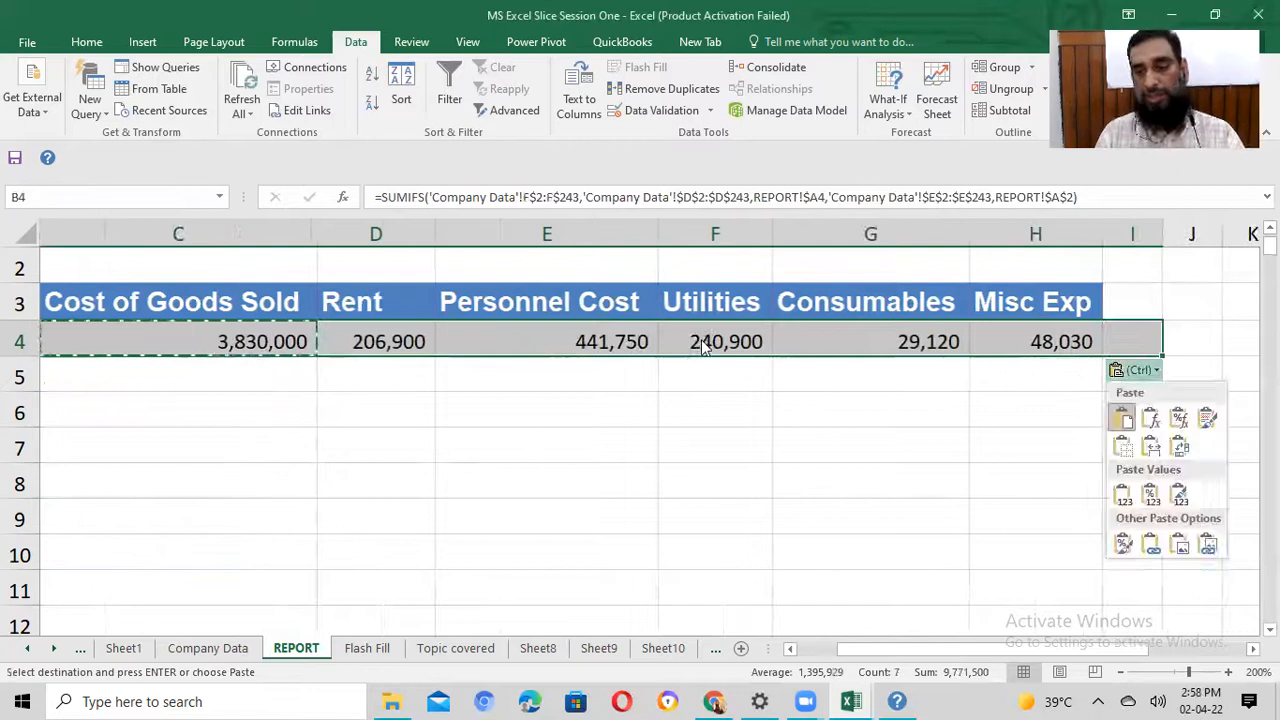
key(ctrl)
key(shift+Left)
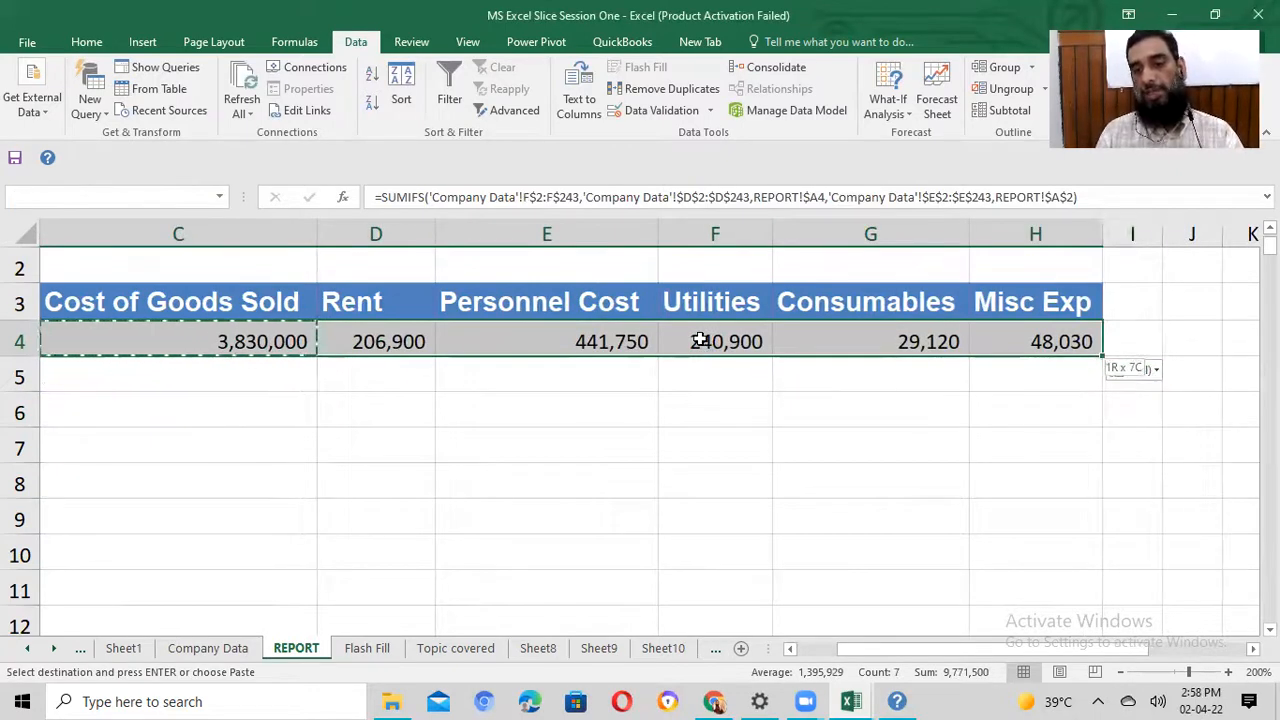
double_click(1101, 352)
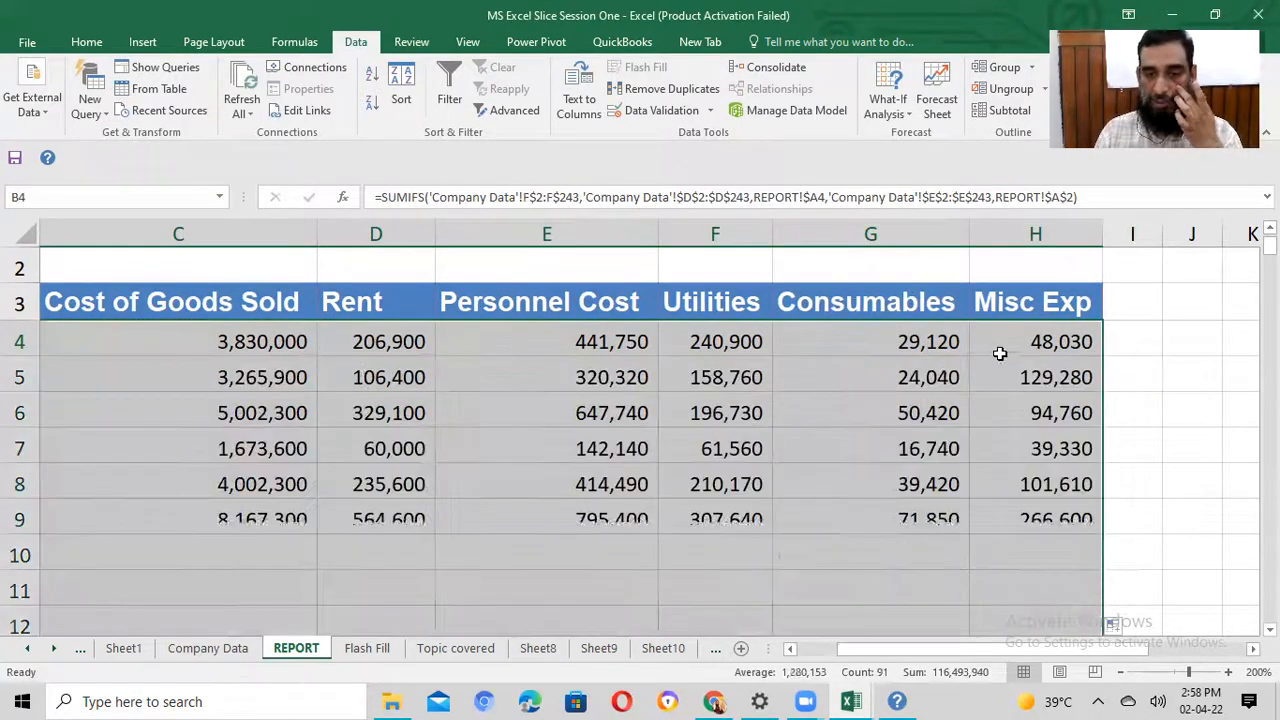
Step: Set the report month in A2 to Jun-09 after looking through the available months
click(937, 362)
key(Left)
key(Left)
key(Left)
key(Left)
key(Left)
key(Left)
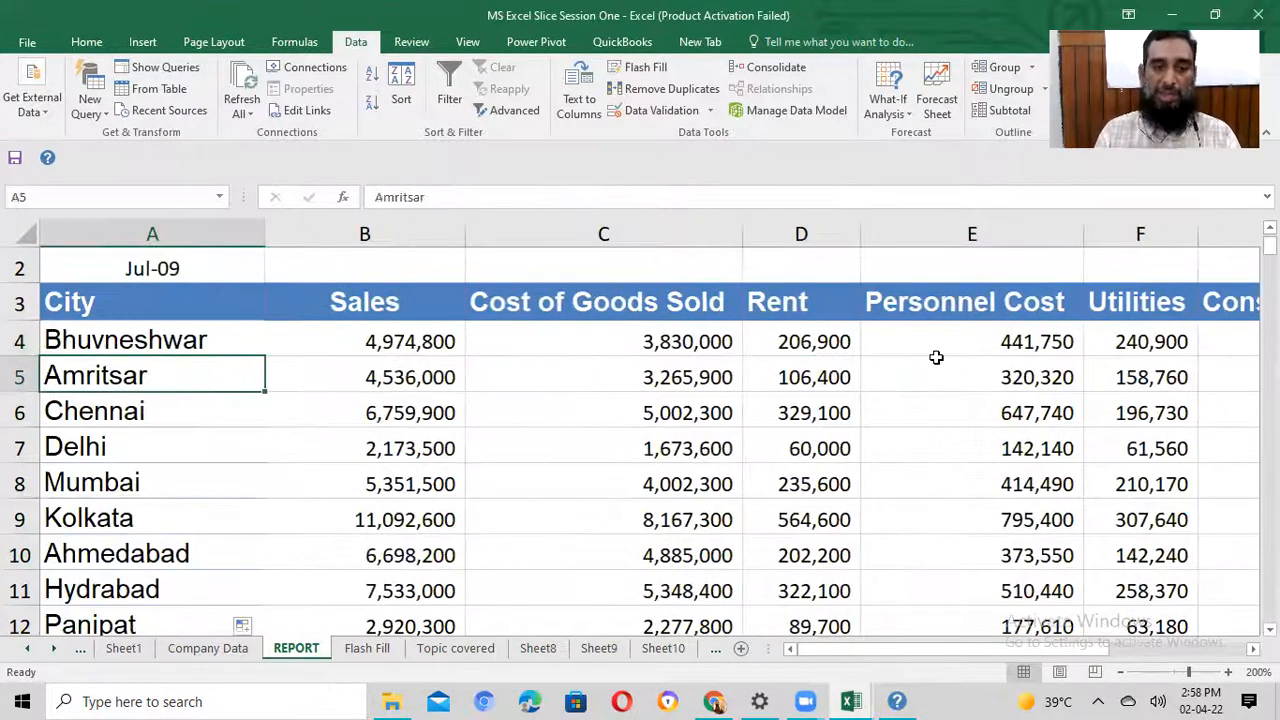
click(251, 260)
click(274, 272)
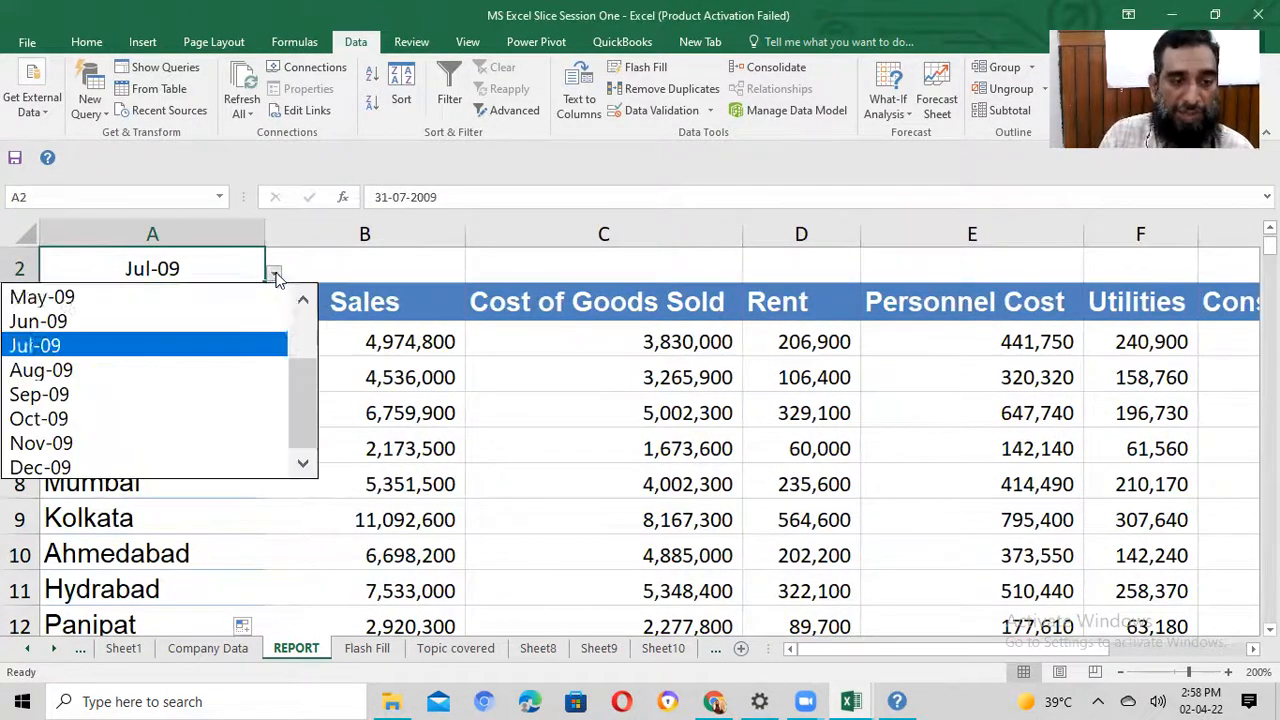
scroll(298, 334, up, 3)
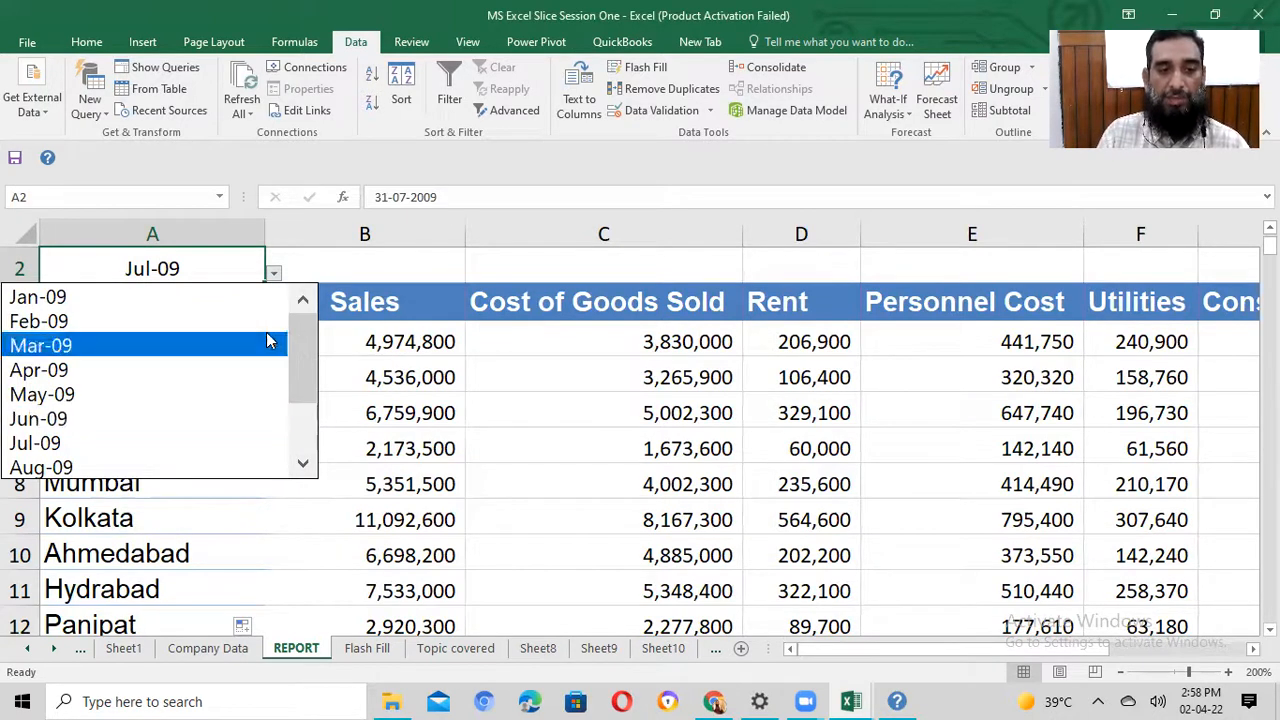
click(318, 257)
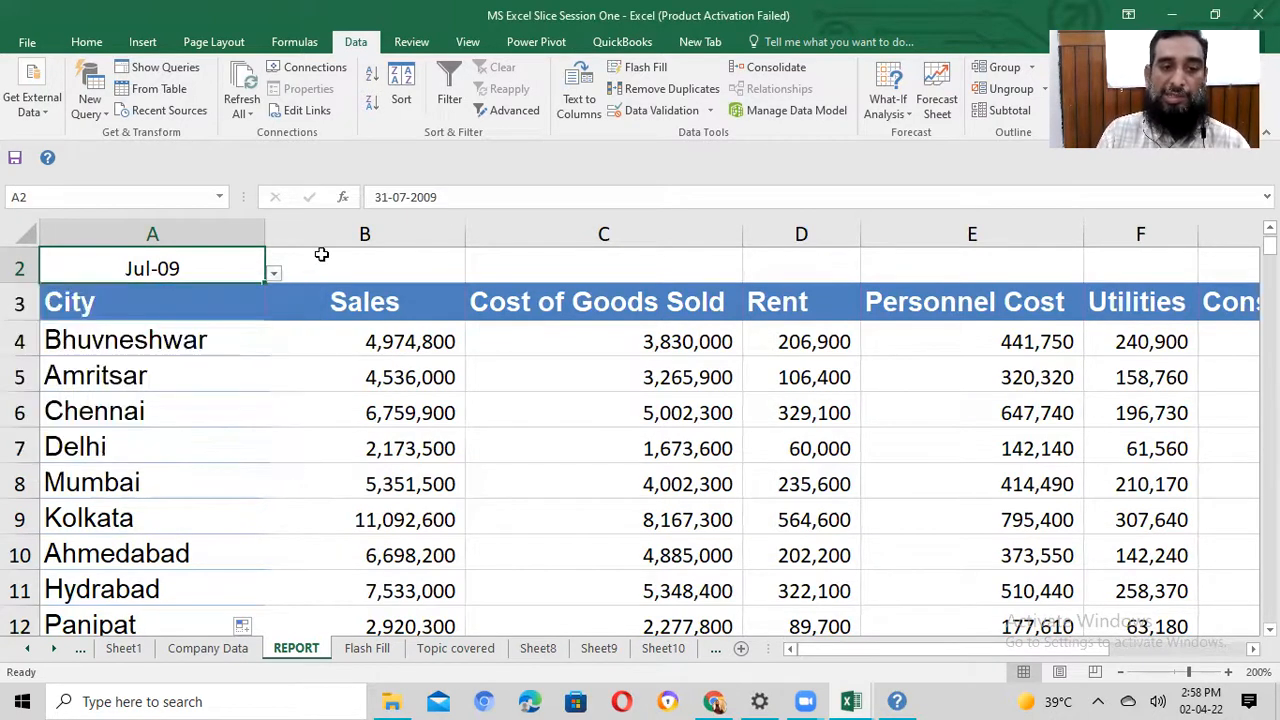
click(274, 272)
click(105, 325)
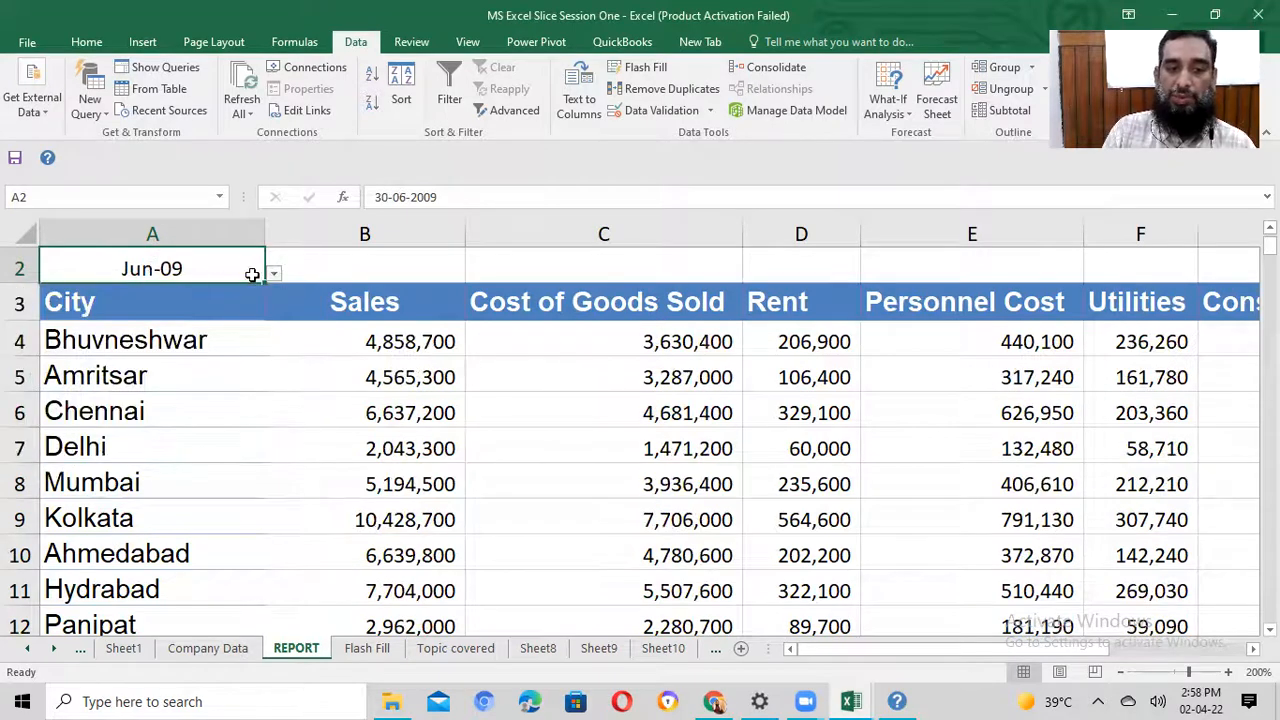
Step: Switch the report month in A2 through Sep-09, Oct-09, Aug-09 and Dec-09 to test the formulas
click(274, 273)
click(193, 400)
click(274, 272)
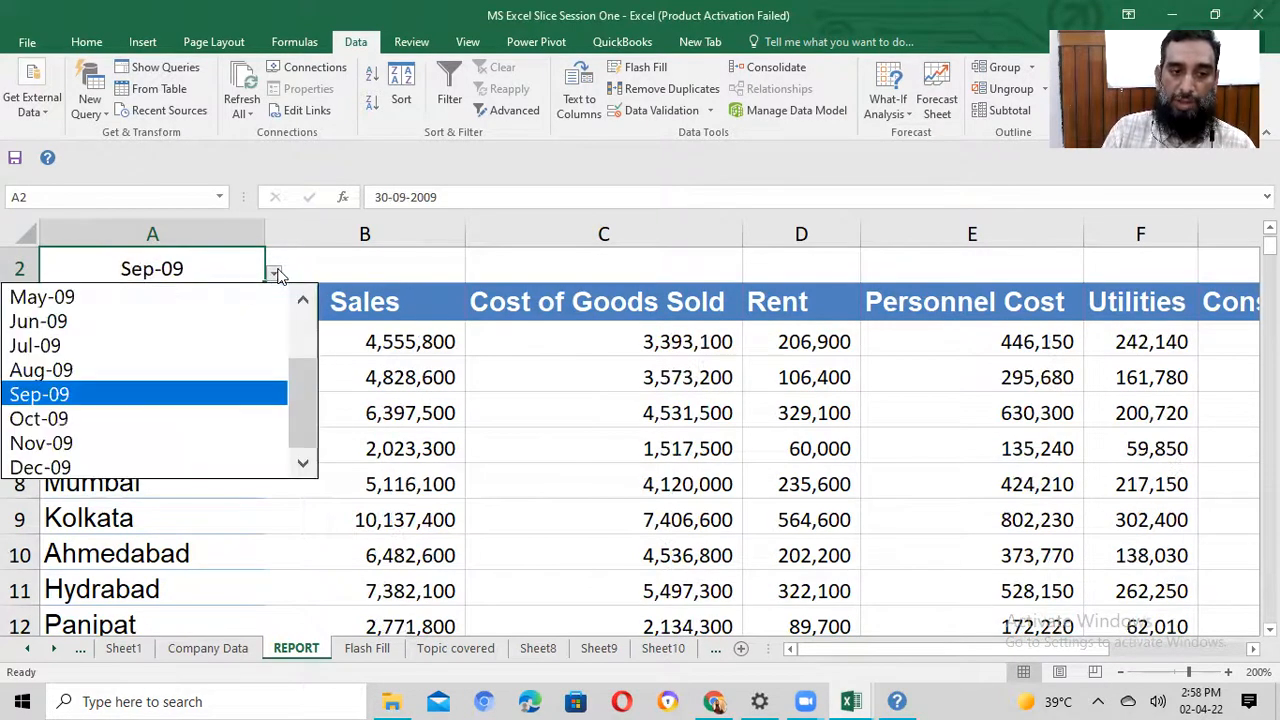
click(186, 424)
click(274, 272)
click(120, 370)
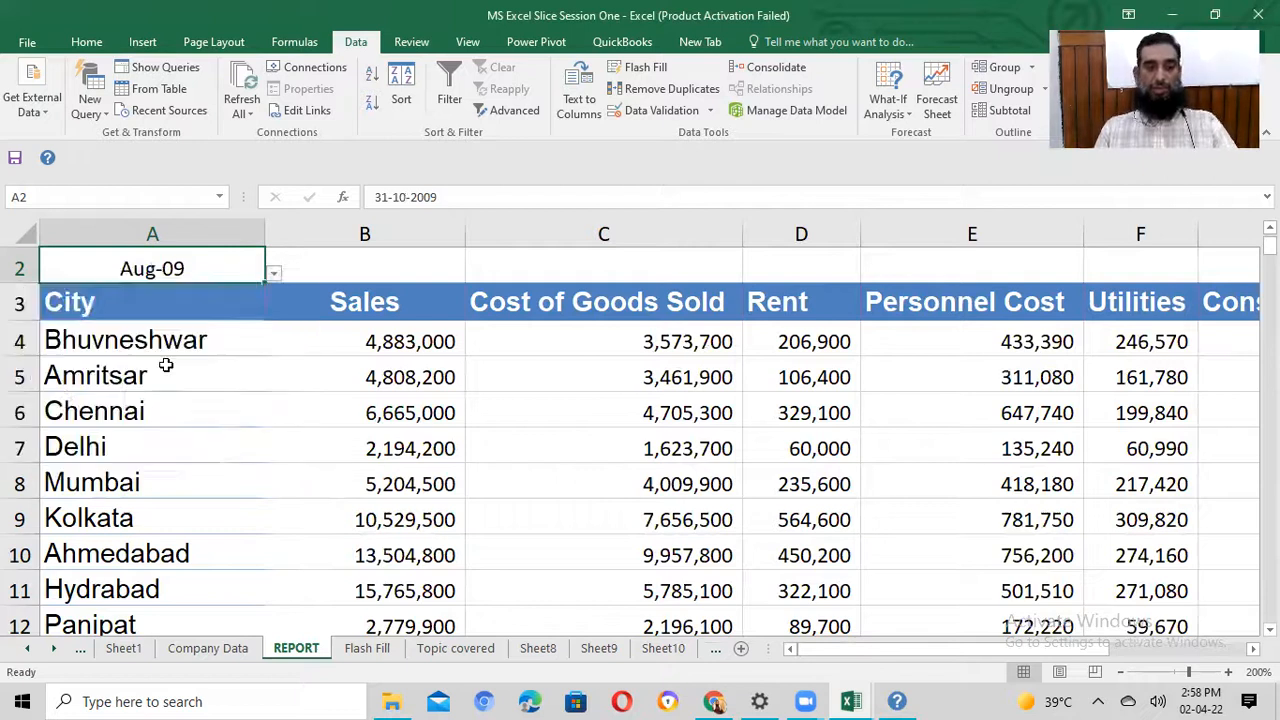
click(274, 272)
click(195, 476)
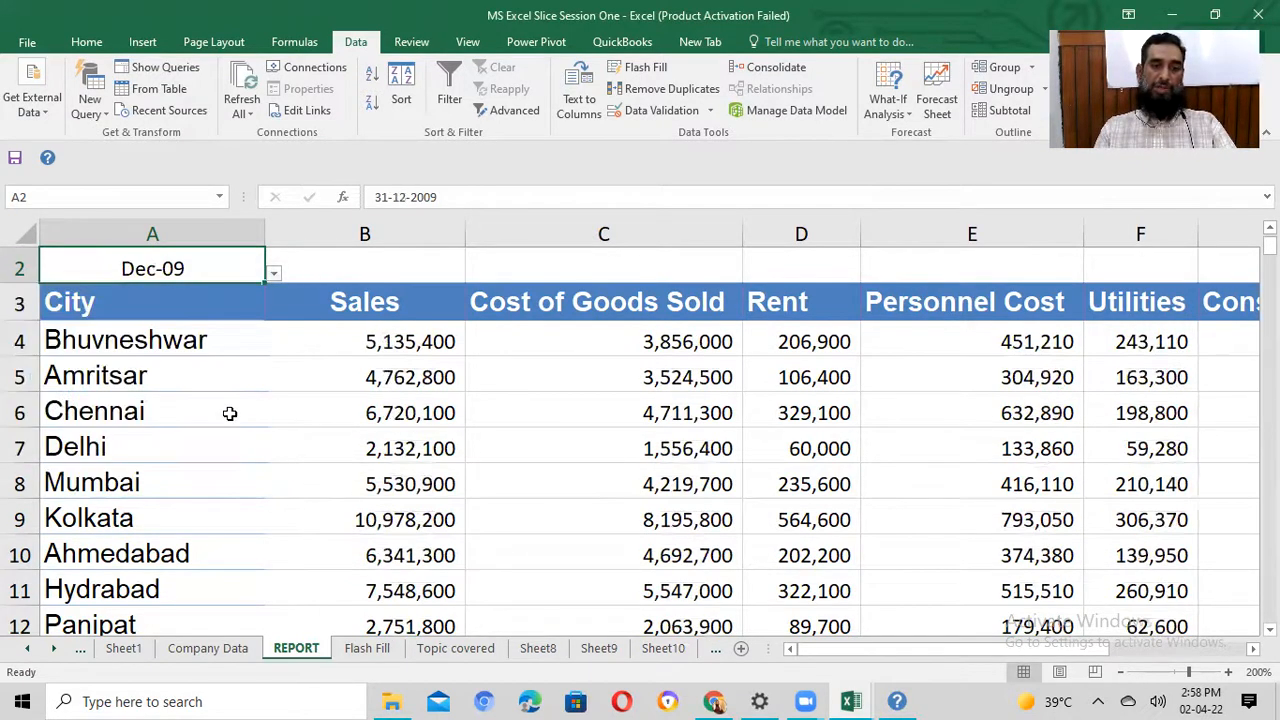
Step: Return the report month in A2 to Jun-09
scroll(229, 413, up, 1)
click(274, 308)
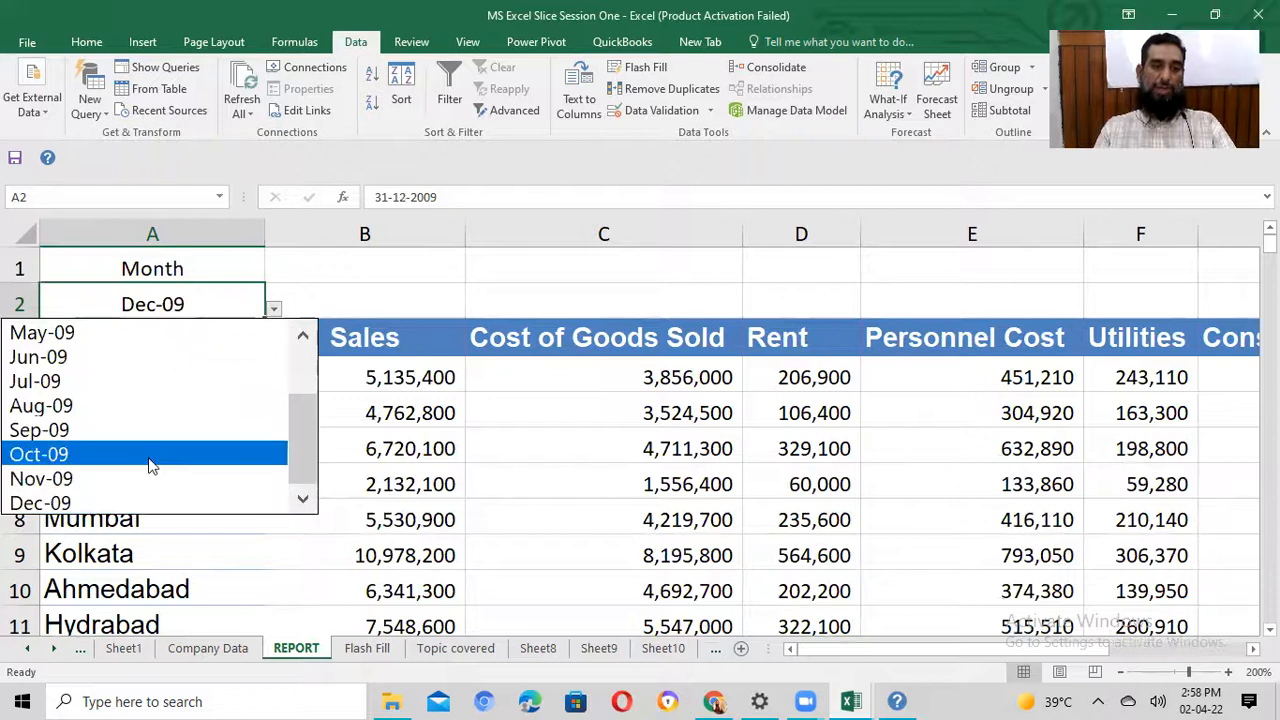
click(130, 358)
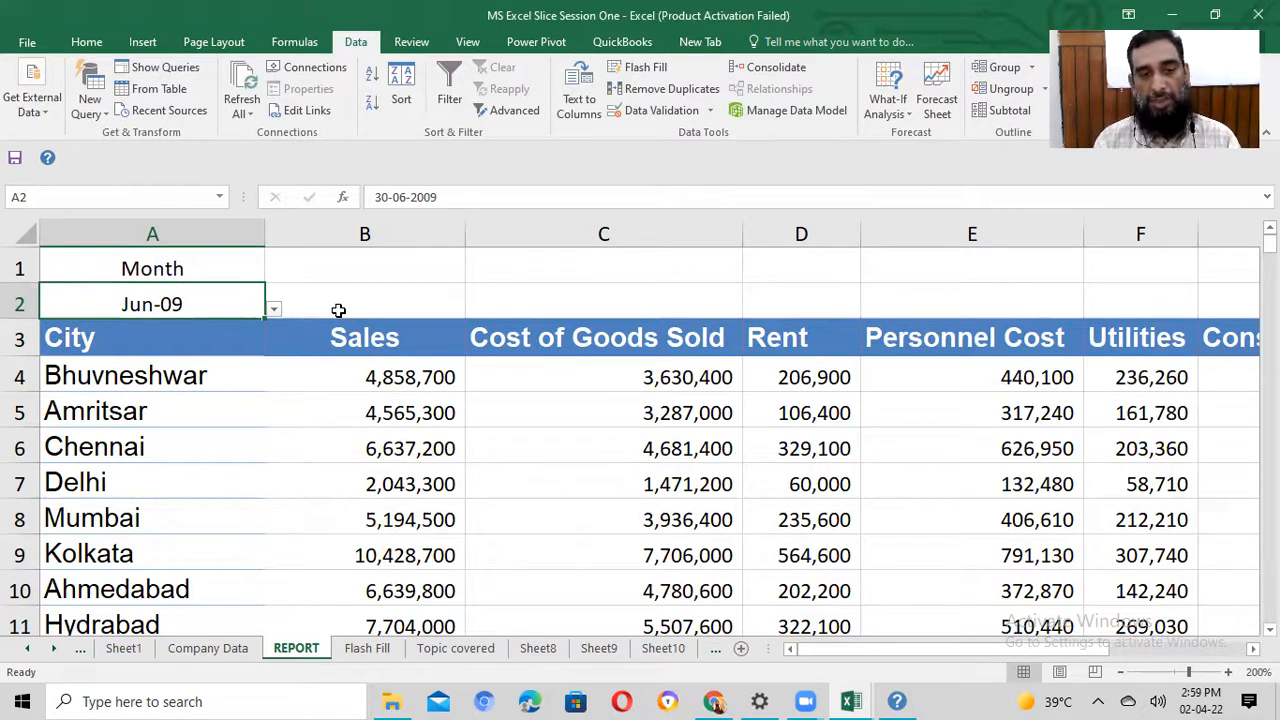
Step: Examine the Sales formula in B4 and the SUMIFS argument notes in columns T to W
key(Down)
key(Down)
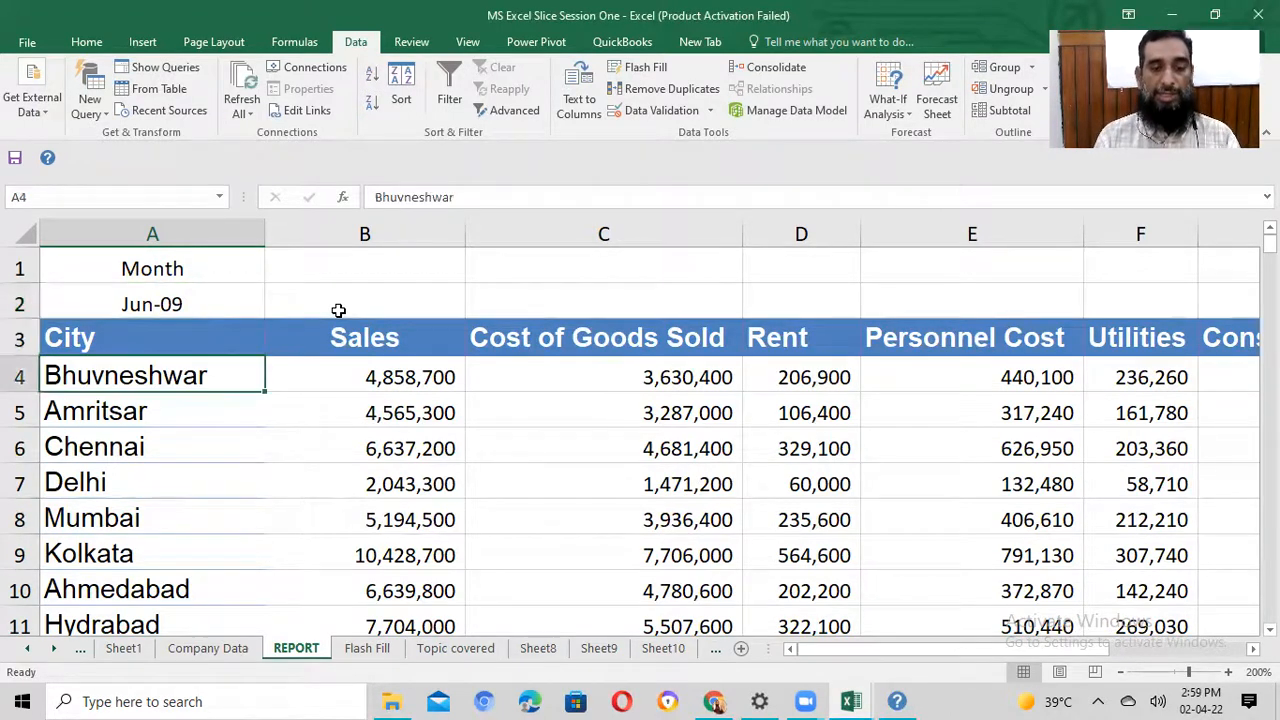
key(Right)
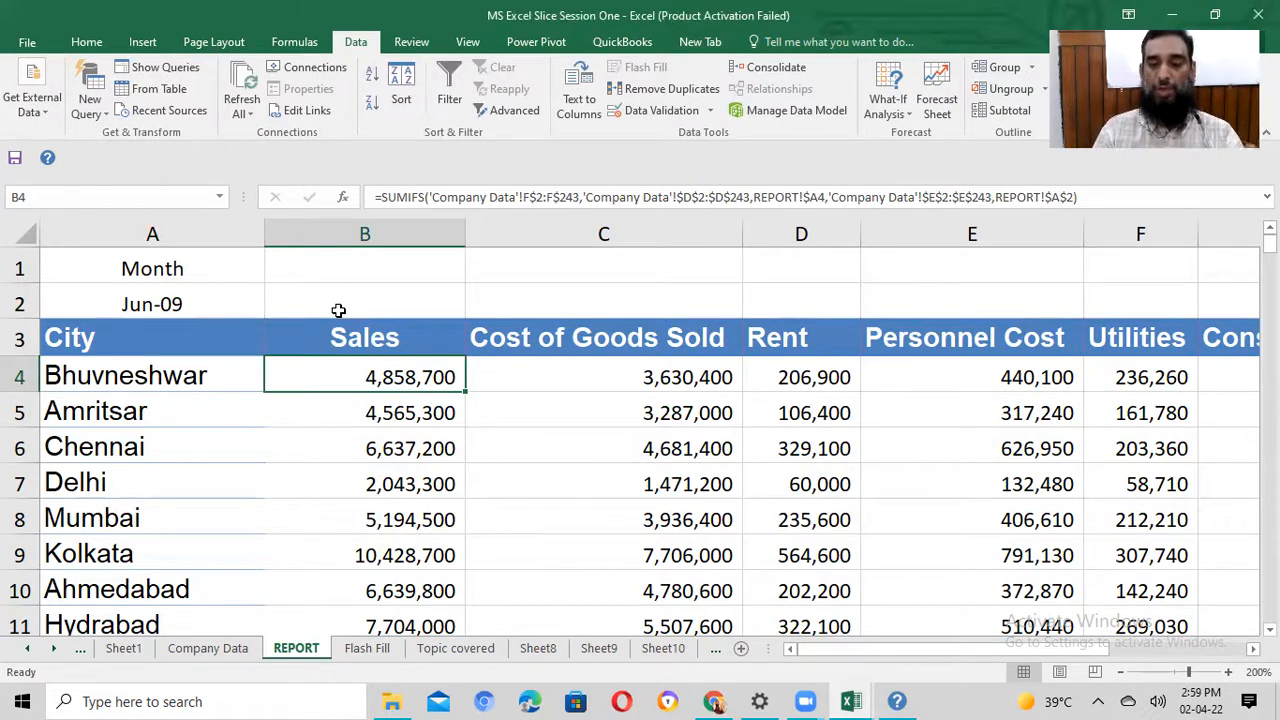
key(Right)
key(Right)
key(Right)
key(Right)
key(Right)
key(Right)
key(Right)
key(Right)
key(Right)
key(Right)
key(Right)
key(Right)
key(Right)
key(Right)
key(Right)
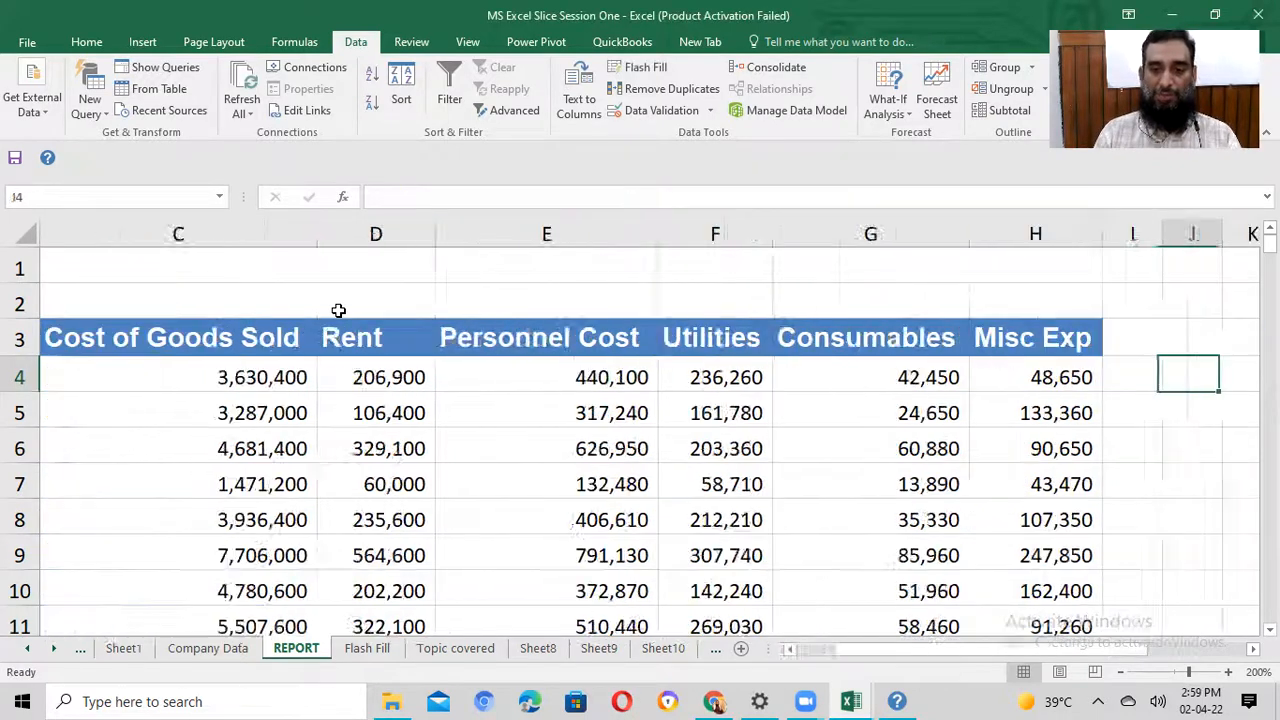
key(Right)
key(Right)
key(Right)
key(Right)
key(Right)
key(Right)
key(Right)
key(Right)
key(Right)
key(Right)
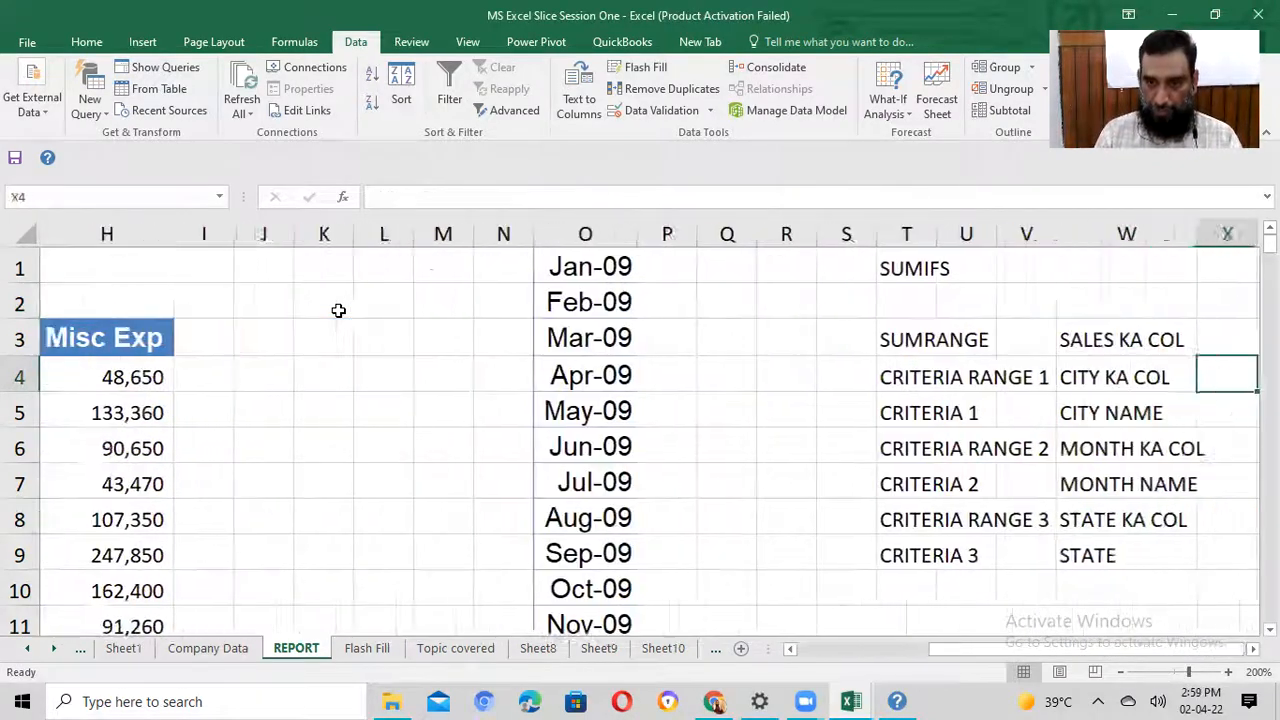
key(Left)
key(Left)
key(Left)
key(Left)
key(Left)
key(Left)
key(Left)
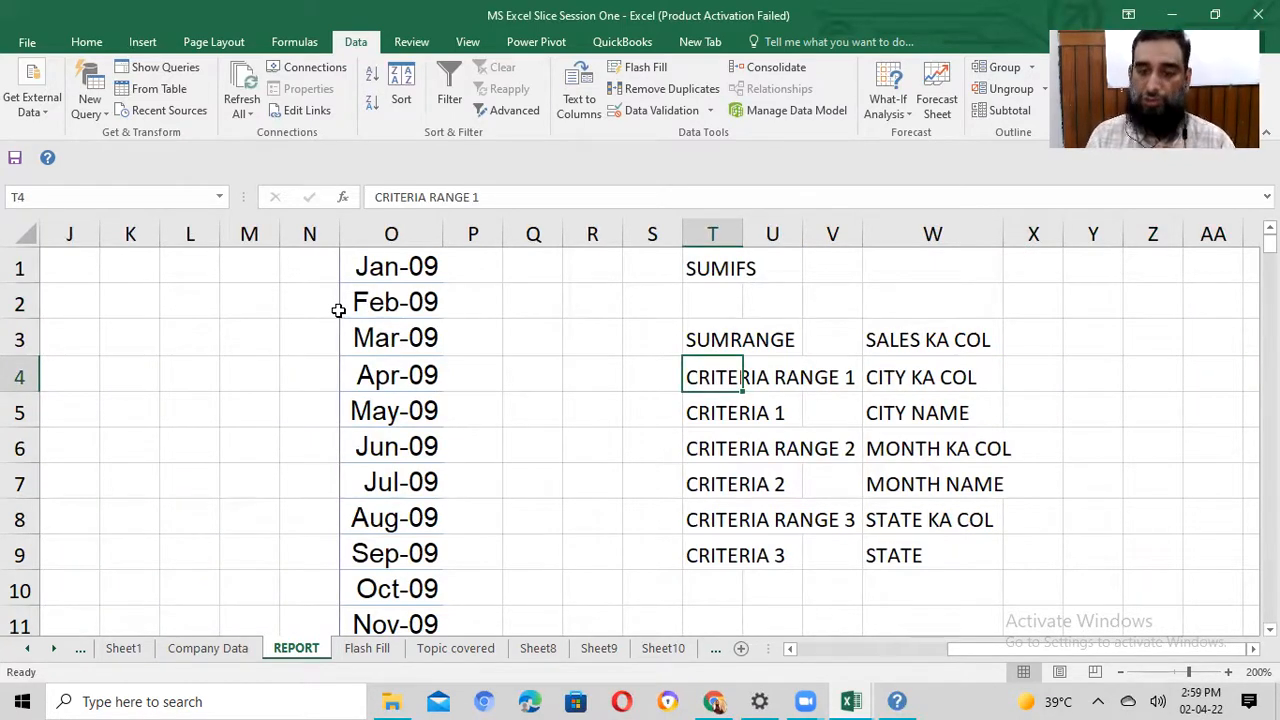
key(Up)
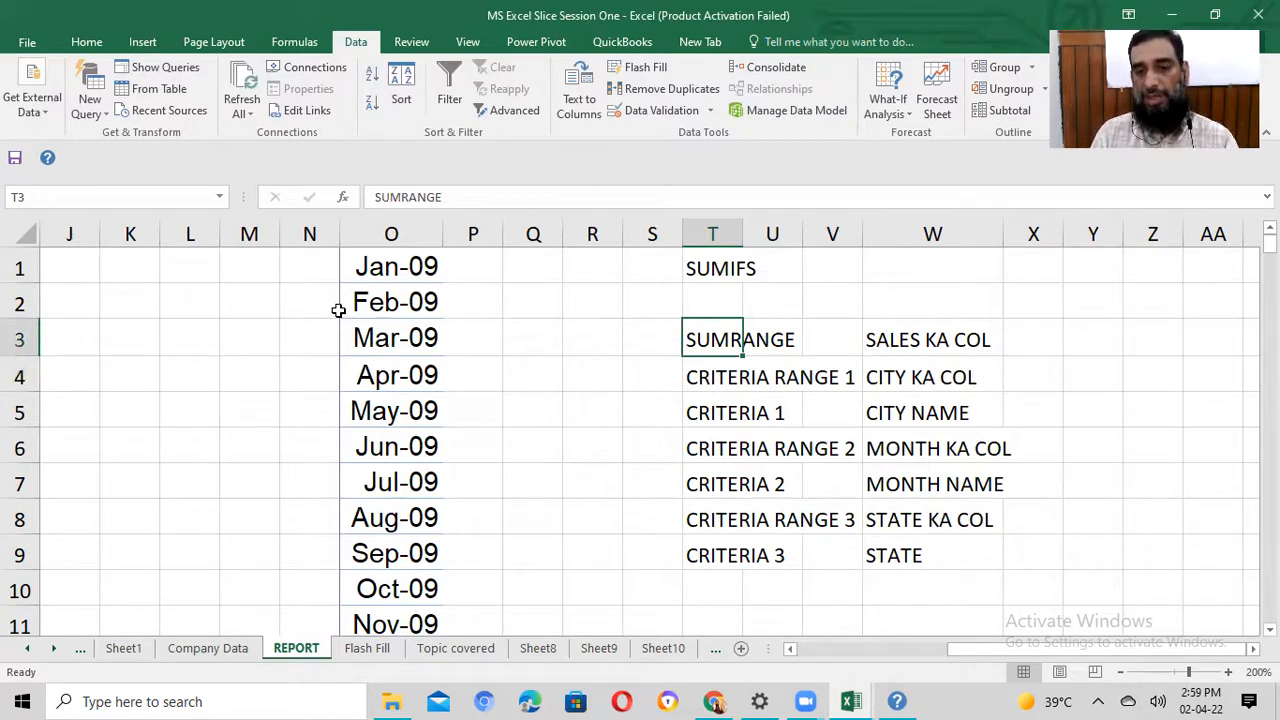
Step: Delete the CRITERIA RANGE 3 and CRITERIA 3 entries with their STATE descriptions from the SUMIFS notes in T8:W9
key(Down)
key(Down)
key(Down)
key(Down)
key(Down)
key(Down)
key(shift+Up)
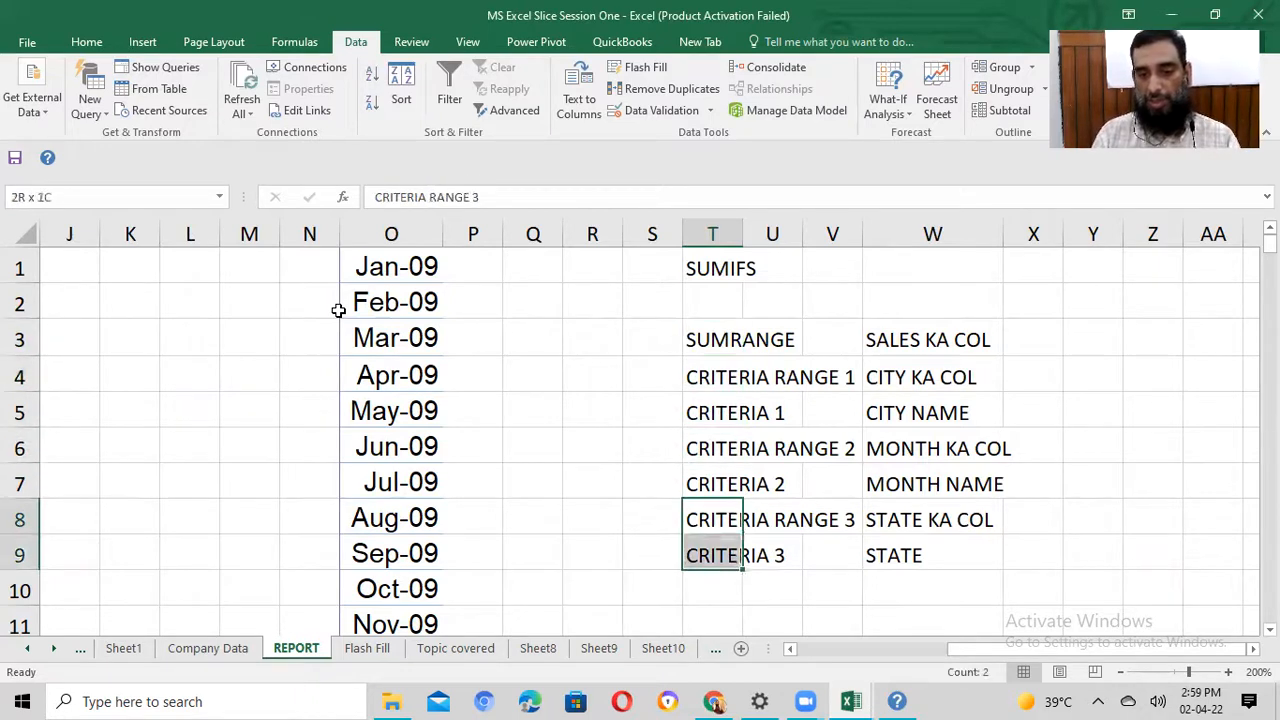
key(shift+Right)
key(shift+Right)
key(shift+Right)
key(Delete)
Step: Review the SUMIFS arguments in column T from SUMRANGE through CRITERIA 2
key(Up)
key(Up)
key(Up)
key(Up)
key(Up)
key(Up)
key(Down)
key(Down)
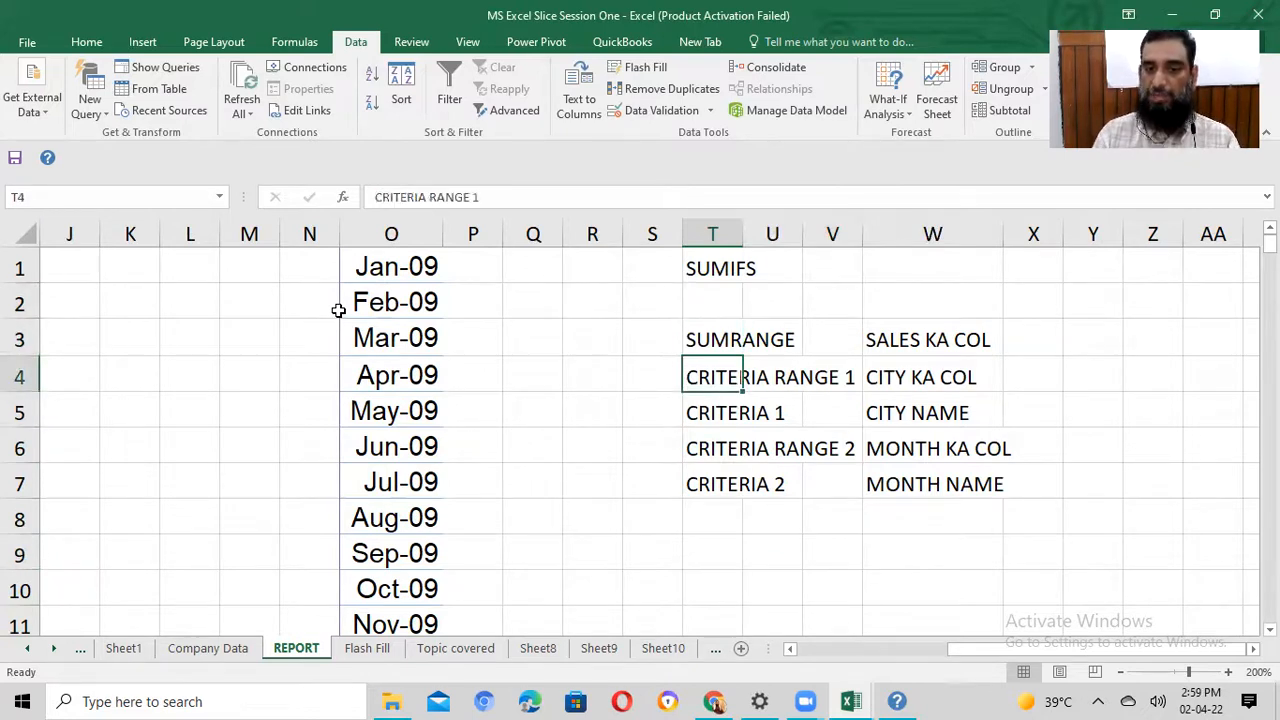
key(Down)
key(Down)
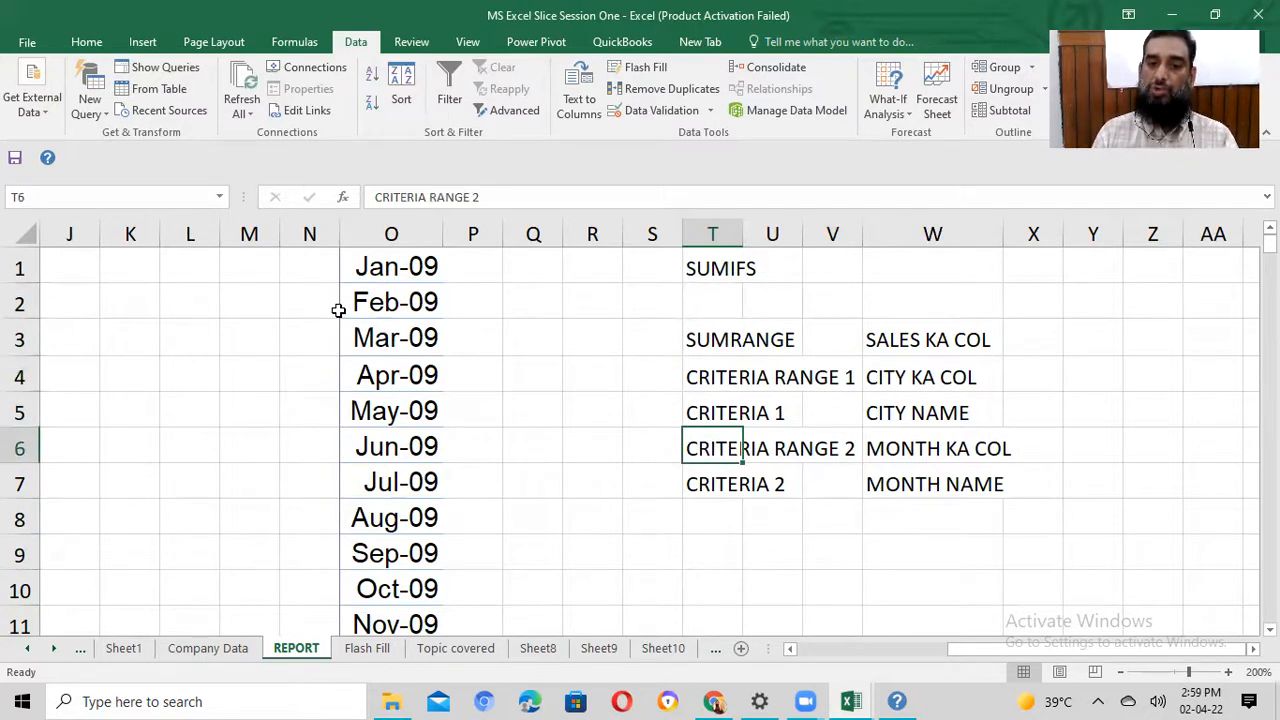
key(Down)
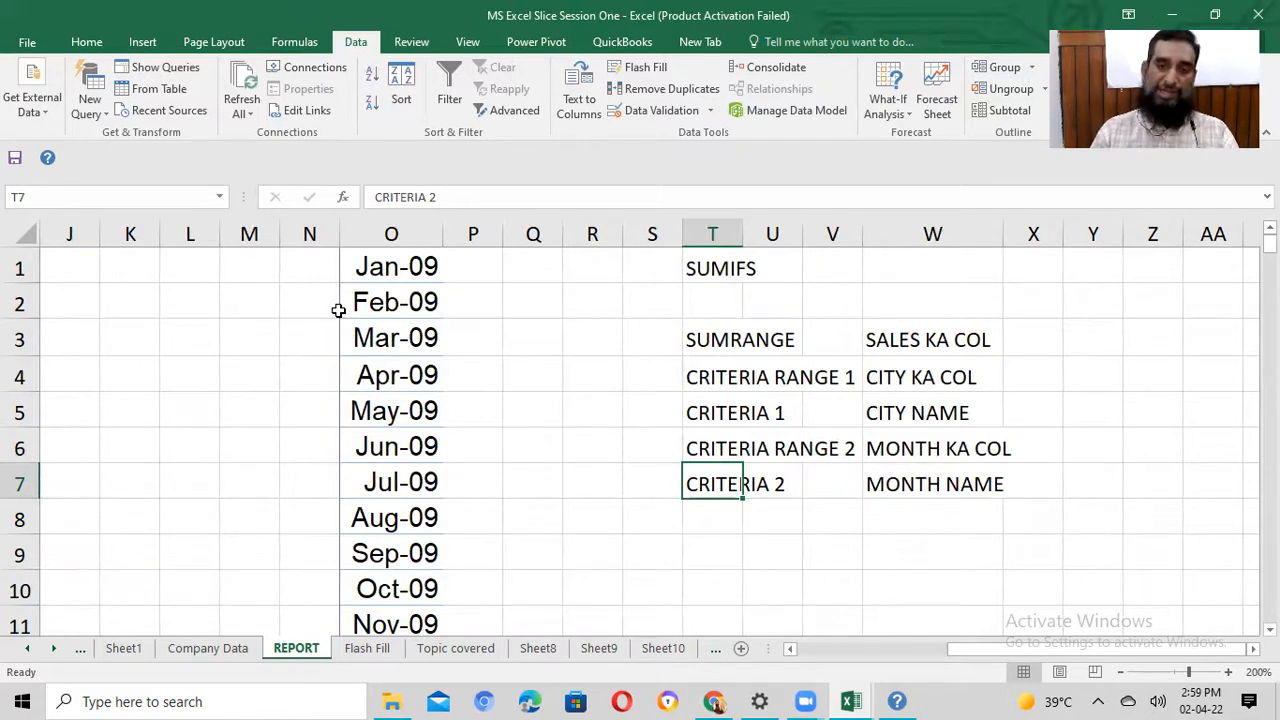
Step: Examine the Delhi row's SUMIFS formulas in row 7, from Sales to Misc Exp
key(Left)
key(Left)
key(Left)
key(Left)
key(Left)
key(Left)
key(Left)
key(Left)
key(Left)
key(Left)
key(Left)
key(Left)
key(Left)
key(Left)
key(Left)
key(Left)
key(Left)
key(Left)
key(Left)
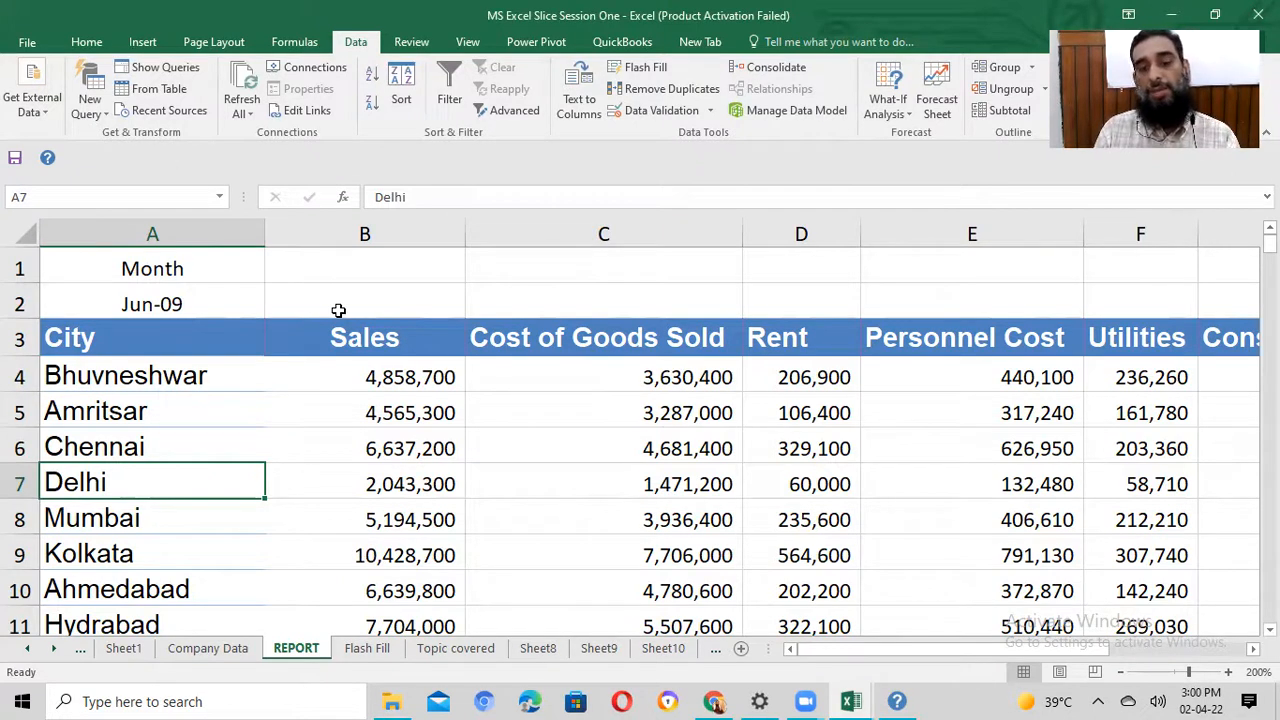
key(Right)
key(Right)
key(Right)
key(Right)
key(Right)
key(Right)
key(Right)
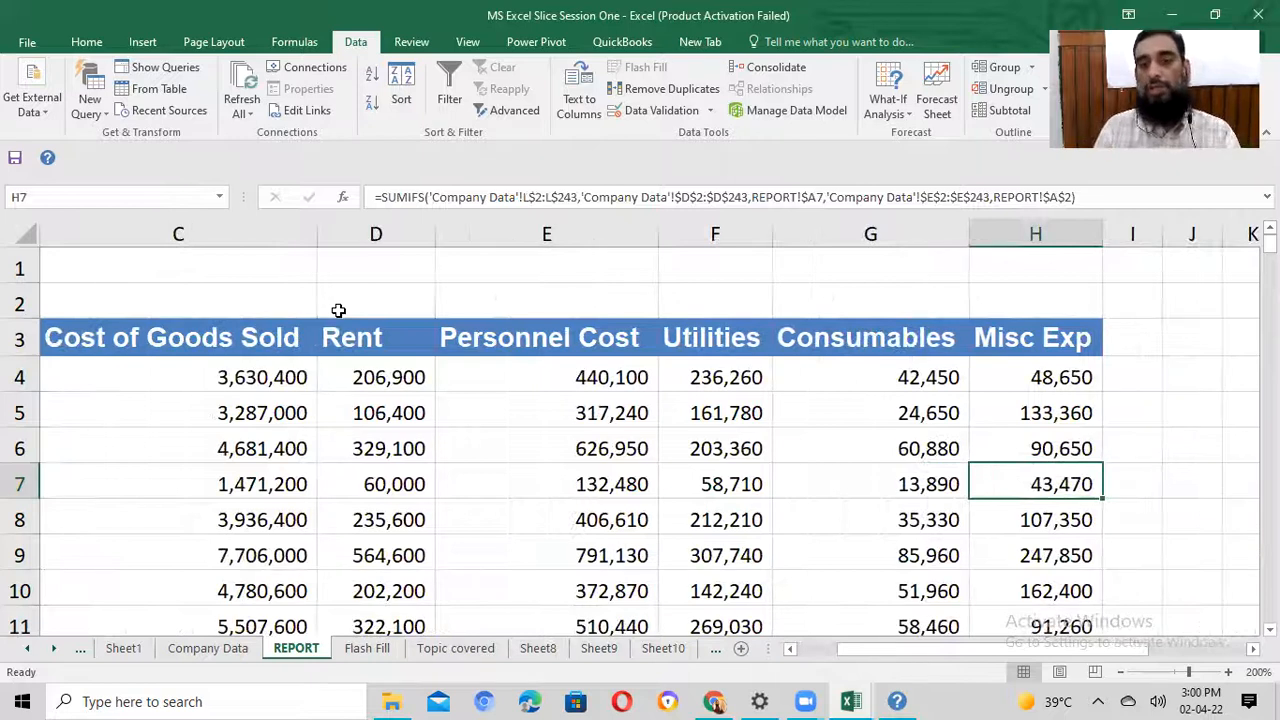
key(Left)
key(Left)
key(Left)
key(Left)
key(Left)
key(Left)
key(Left)
key(Right)
key(Right)
key(Left)
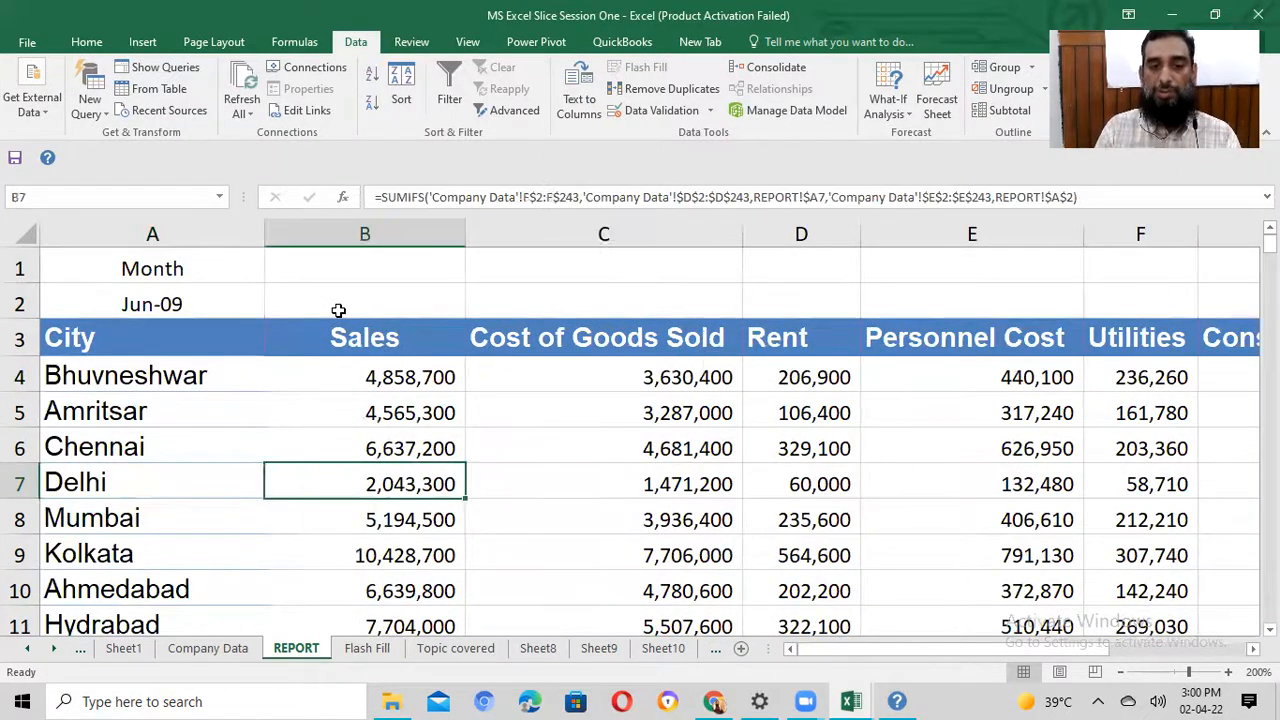
Step: Look down the Sales column through the city rows and come back to the City header
key(Down)
key(Down)
key(Down)
key(Down)
key(Down)
key(Down)
key(Down)
key(Down)
key(Down)
key(Down)
key(Down)
key(Down)
key(Down)
key(Up)
key(Up)
key(Up)
key(Up)
key(Up)
key(Up)
key(Up)
key(Up)
key(Up)
key(Up)
key(Up)
key(Up)
key(Up)
key(Up)
key(Up)
key(Up)
key(Up)
key(Up)
key(Up)
key(Left)
key(Down)
key(Down)
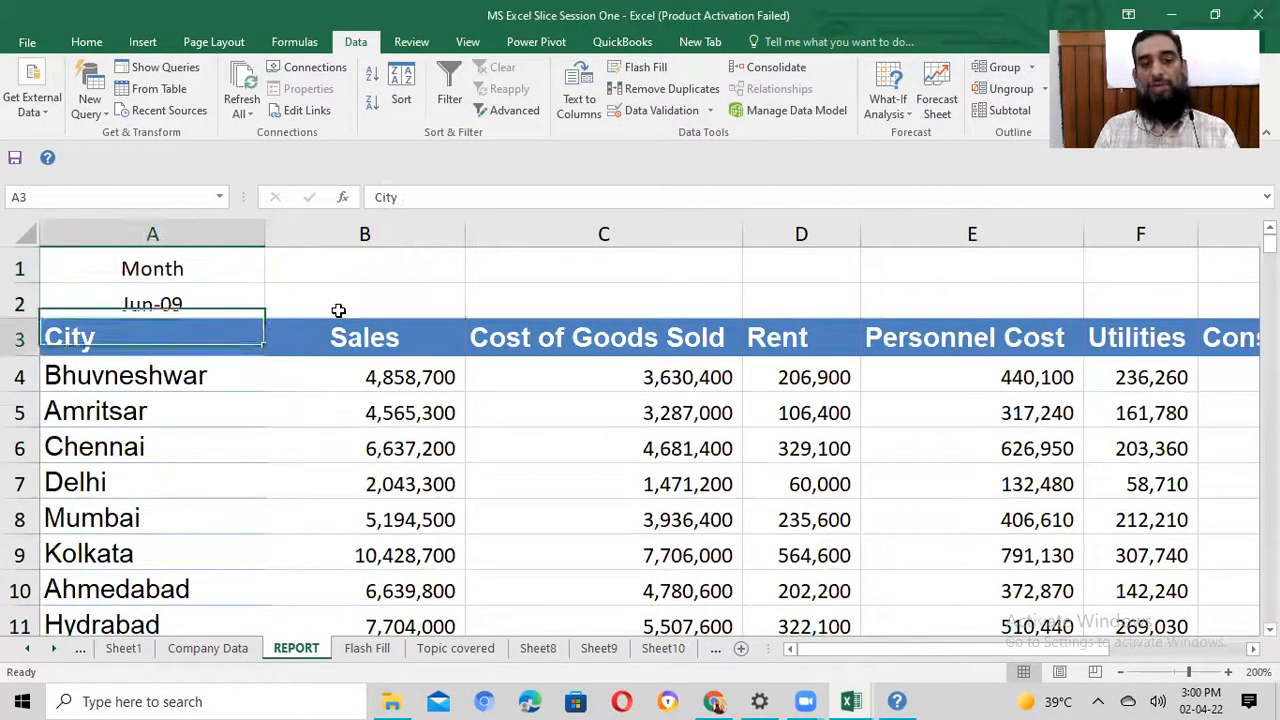
Step: Total the Sales column in B17 of the REPORT sheet with =SUM(B4:B16)
key(Right)
key(Down)
key(Down)
key(Down)
key(Down)
key(Down)
key(Down)
key(Down)
key(Down)
key(Down)
key(Down)
key(Down)
key(Down)
key(Down)
key(Down)
key(Down)
key(Down)
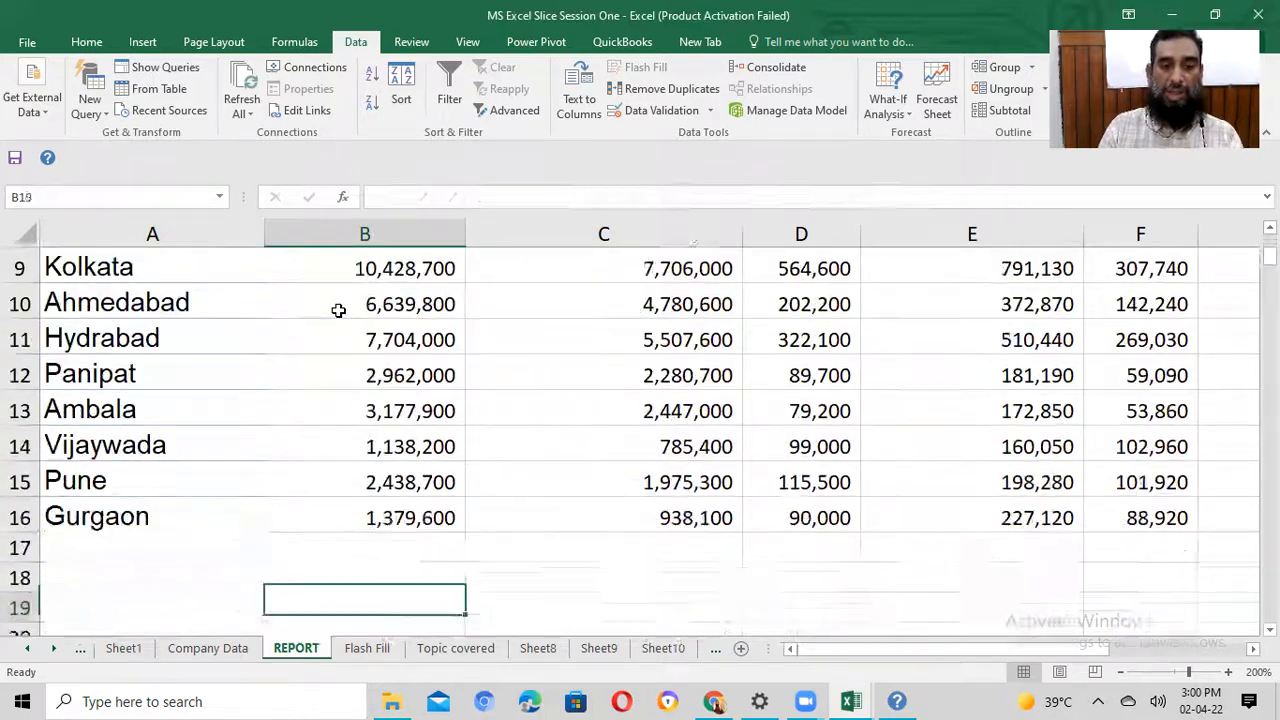
key(Up)
key(Up)
key(ctrl+shift+Up)
key(ctrl+shift+Up)
key(alt+equal)
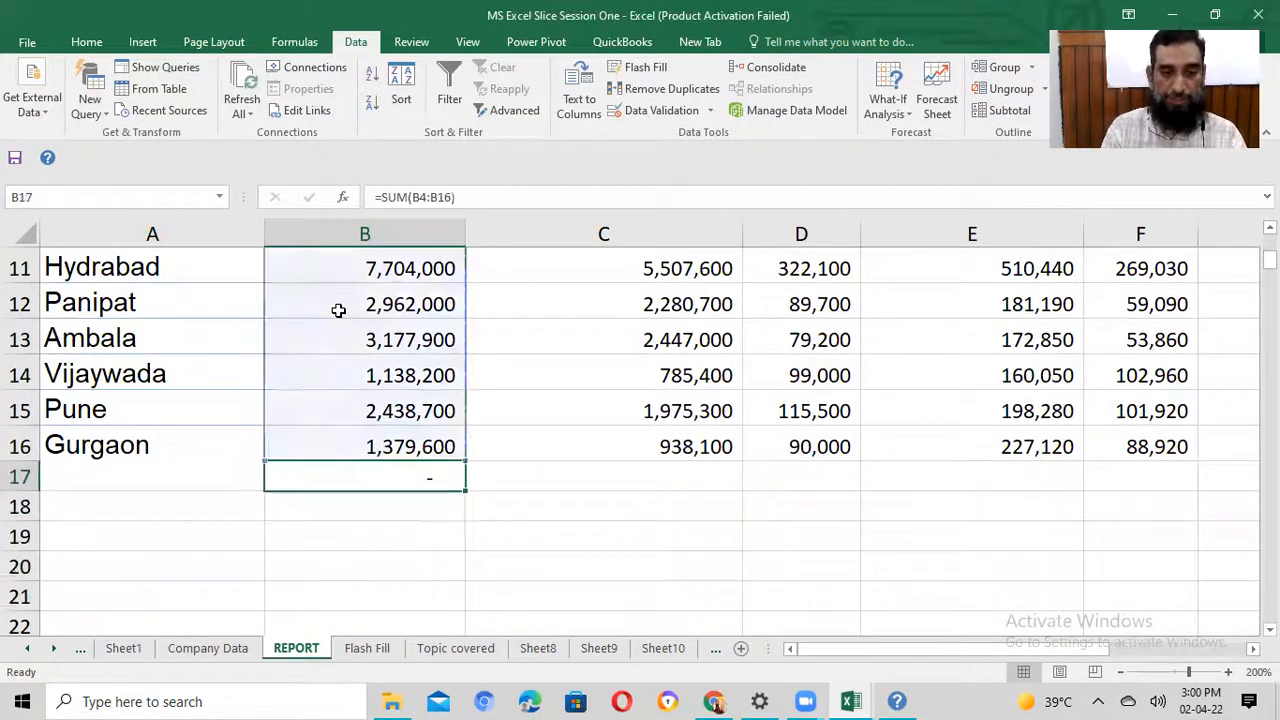
Step: Copy the Sales total formula across row 17 from Cost of Goods Sold to Misc Exp, C17:H17
key(ctrl+c)
key(Right)
key(shift+Right)
key(shift+Right)
key(shift+Right)
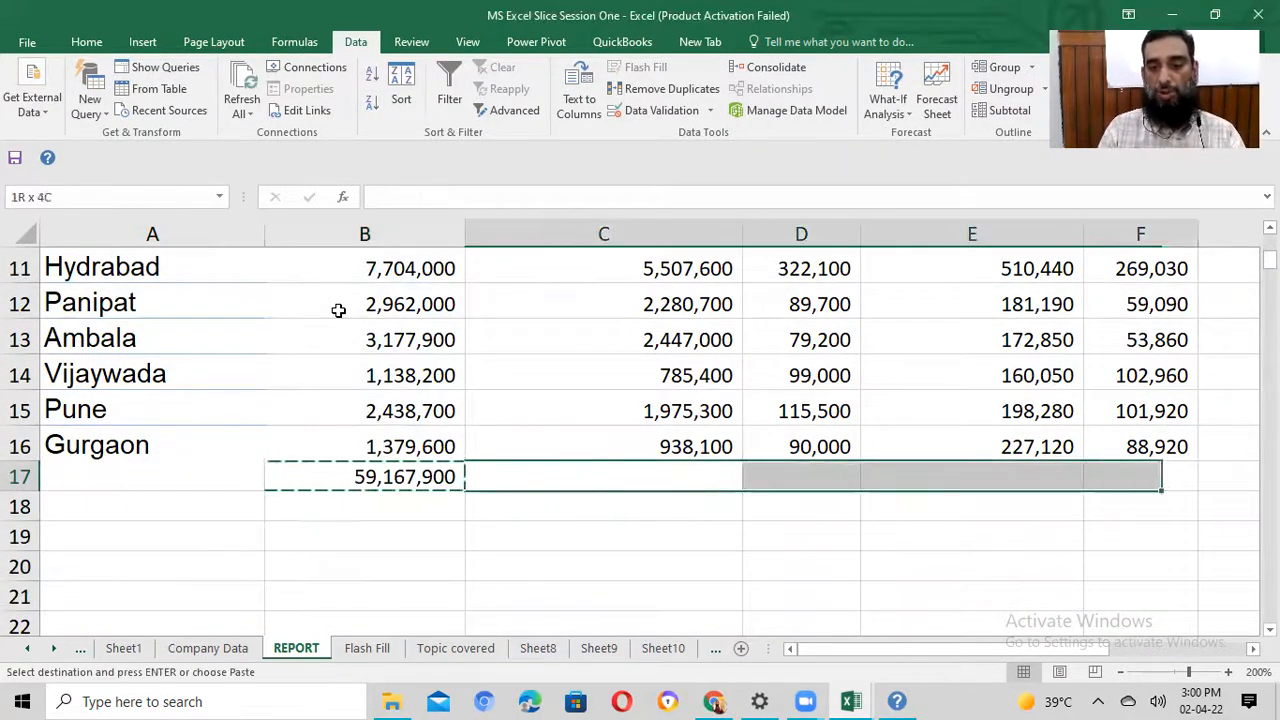
key(shift+Right)
key(shift+Right)
key(ctrl+v)
Step: Label the totals row "Grand Total" in A17
key(Home)
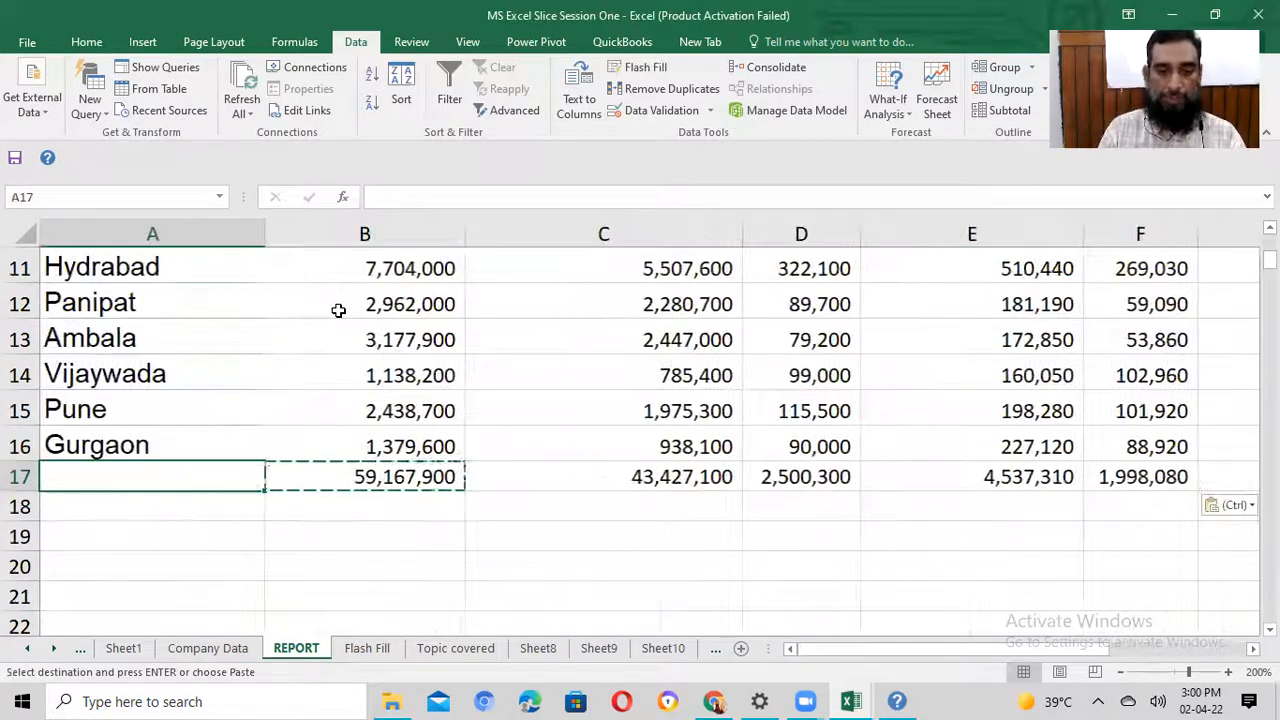
text(Grand Tota)
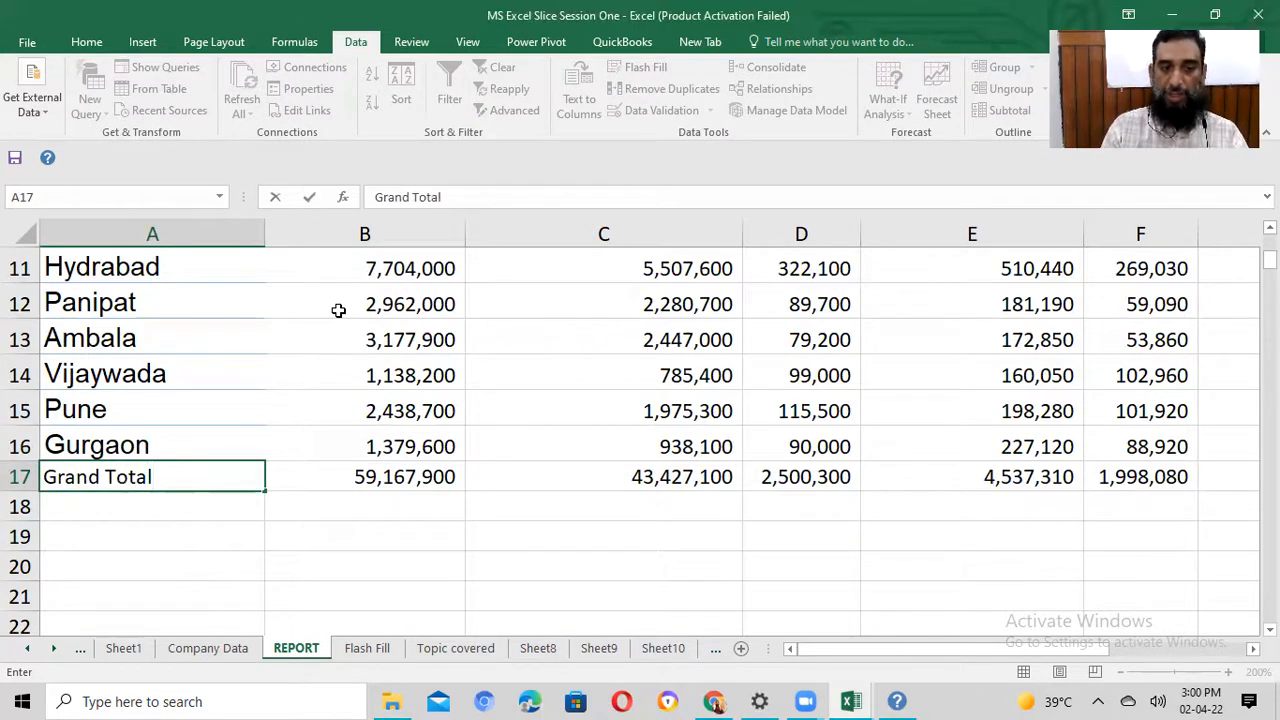
text(l)
key(ctrl+Return)
Step: Make the Grand Total row A17:H17 bold and put borders around all its cells
key(shift+Right)
key(shift+Right)
key(shift+Right)
key(shift+Right)
key(shift+Right)
key(shift+Right)
key(shift+Right)
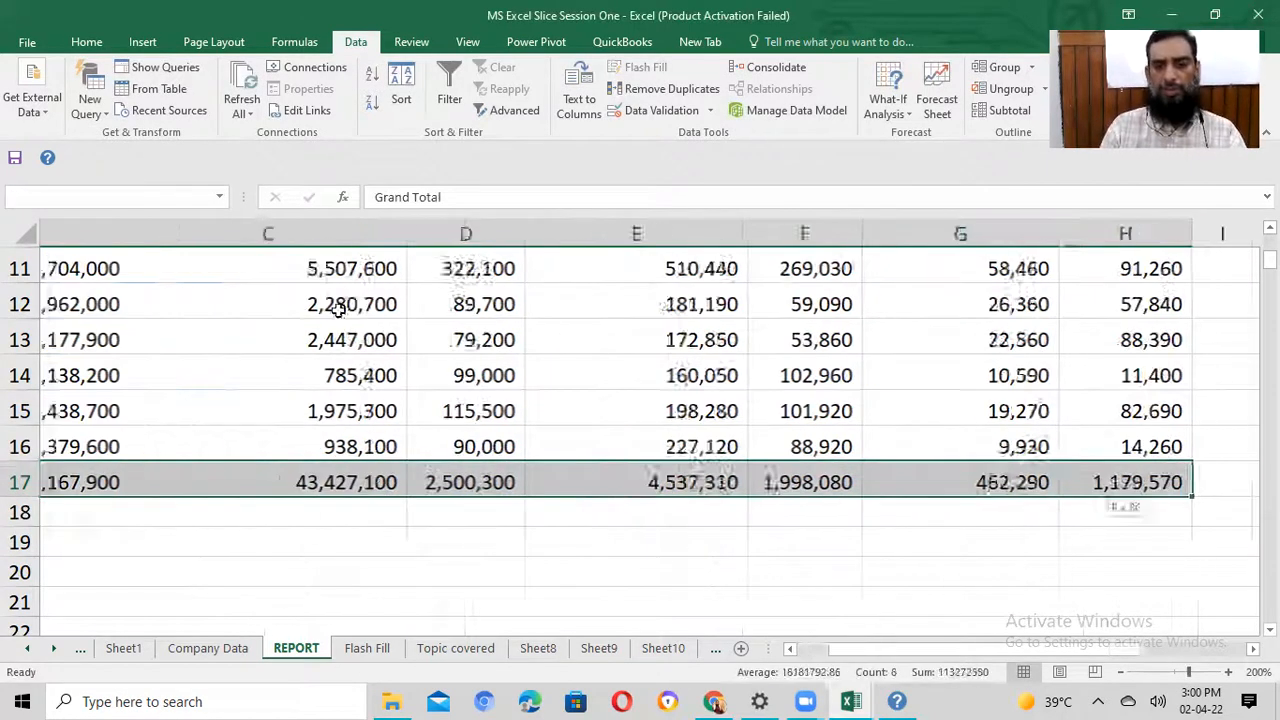
click(86, 41)
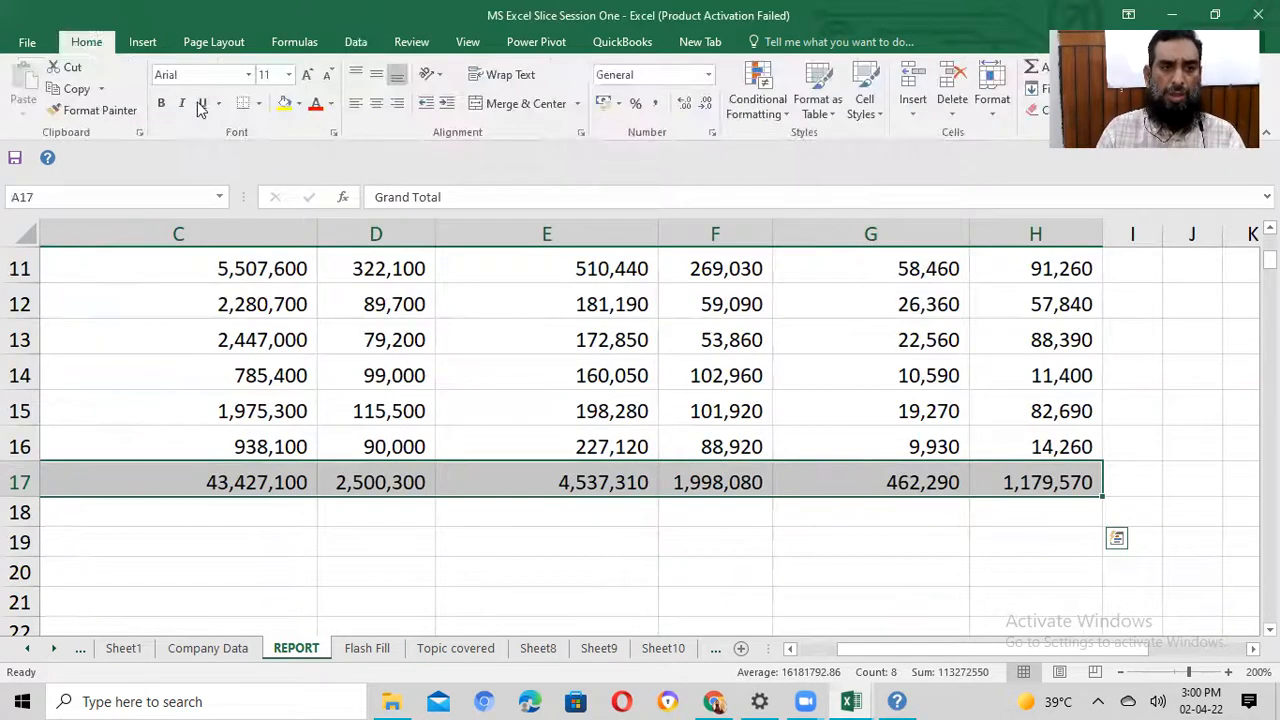
click(161, 103)
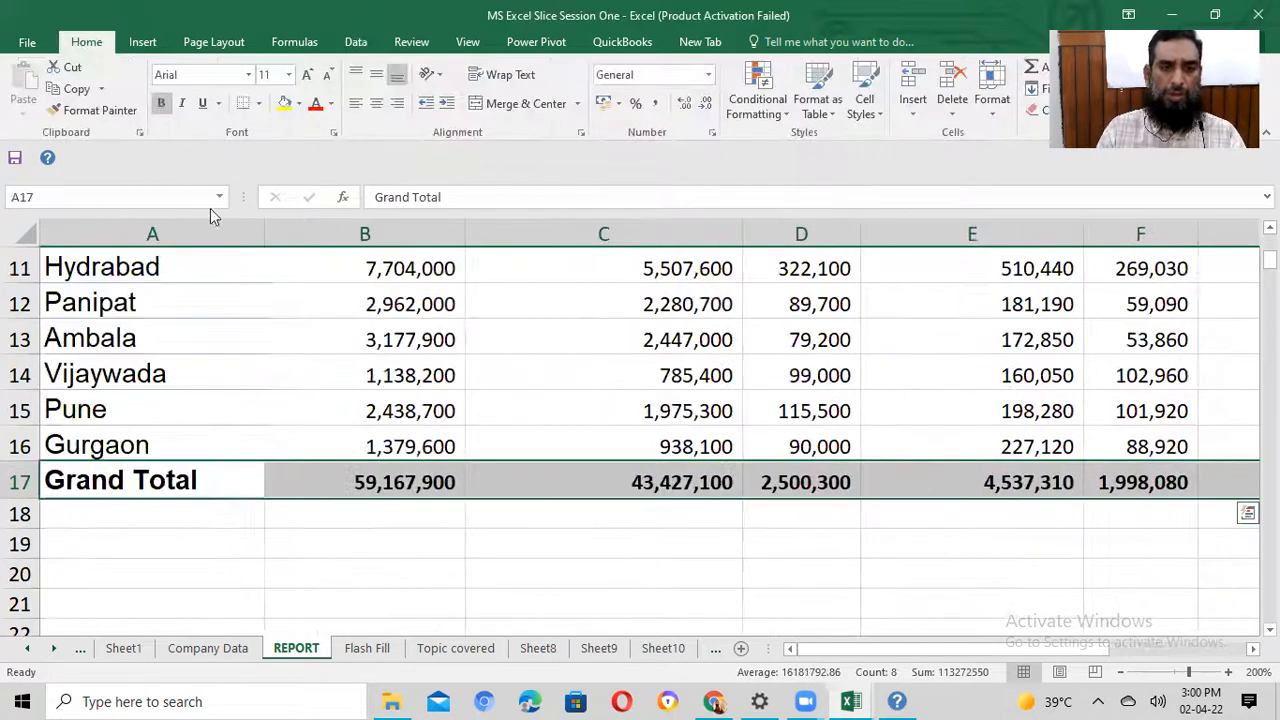
click(258, 103)
click(268, 262)
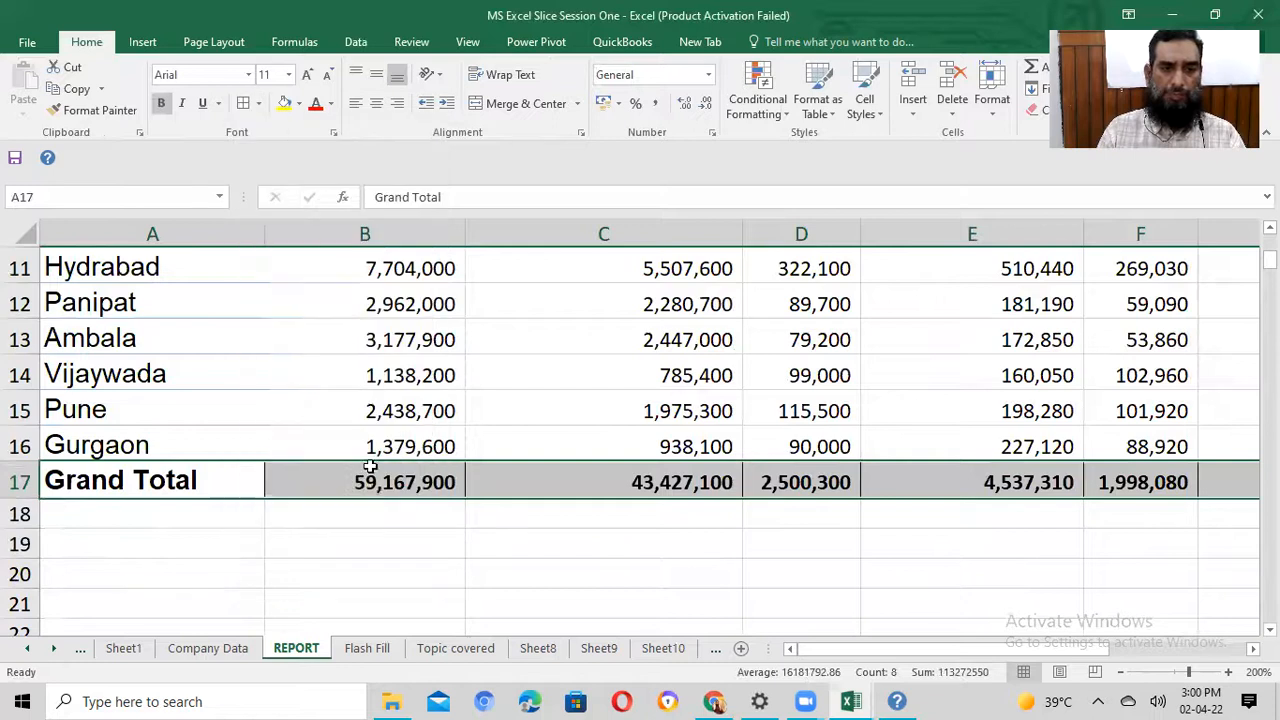
Step: Inspect the Sales grand total formula in B17 and the range of city rows it covers
click(370, 488)
click(381, 554)
click(371, 486)
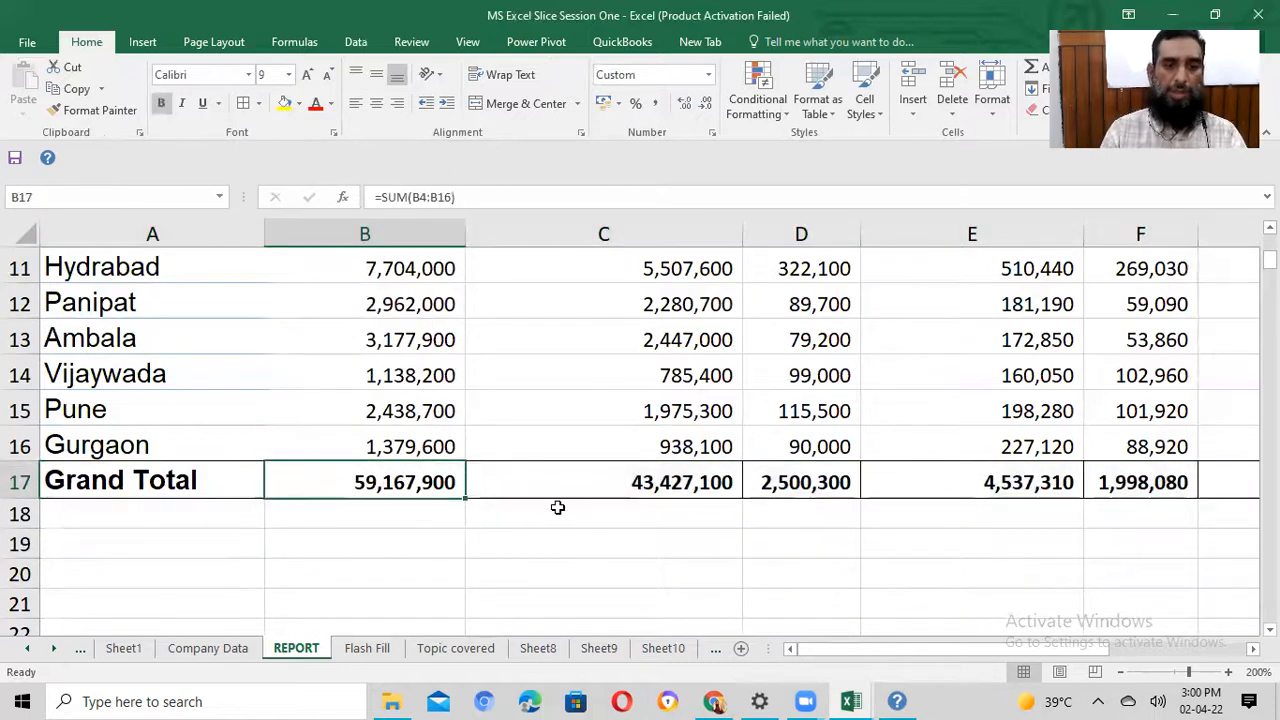
key(Up)
key(Up)
key(Down)
key(Down)
key(F2)
scroll(558, 508, up, 1)
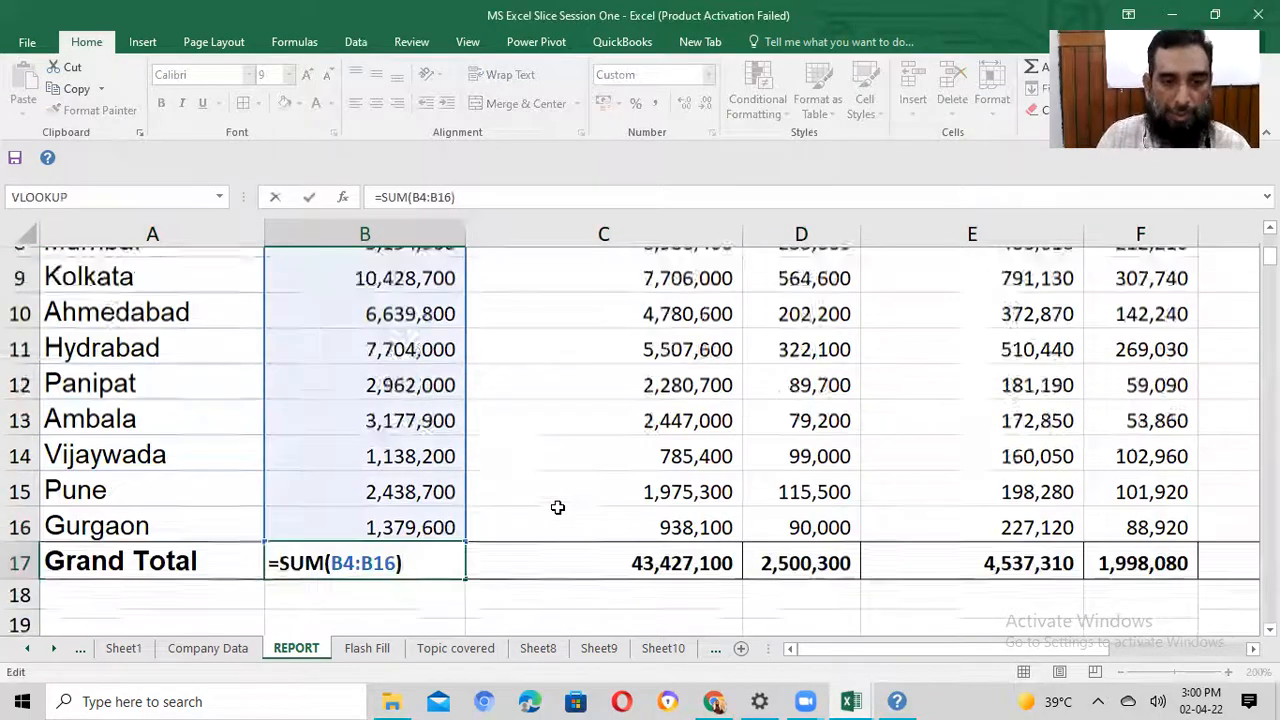
scroll(550, 500, up, 3)
key(Escape)
scroll(491, 474, down, 3)
scroll(423, 414, up, 3)
Step: Freeze the panes at B4 so the Month and header rows and the City column stay in view
click(400, 372)
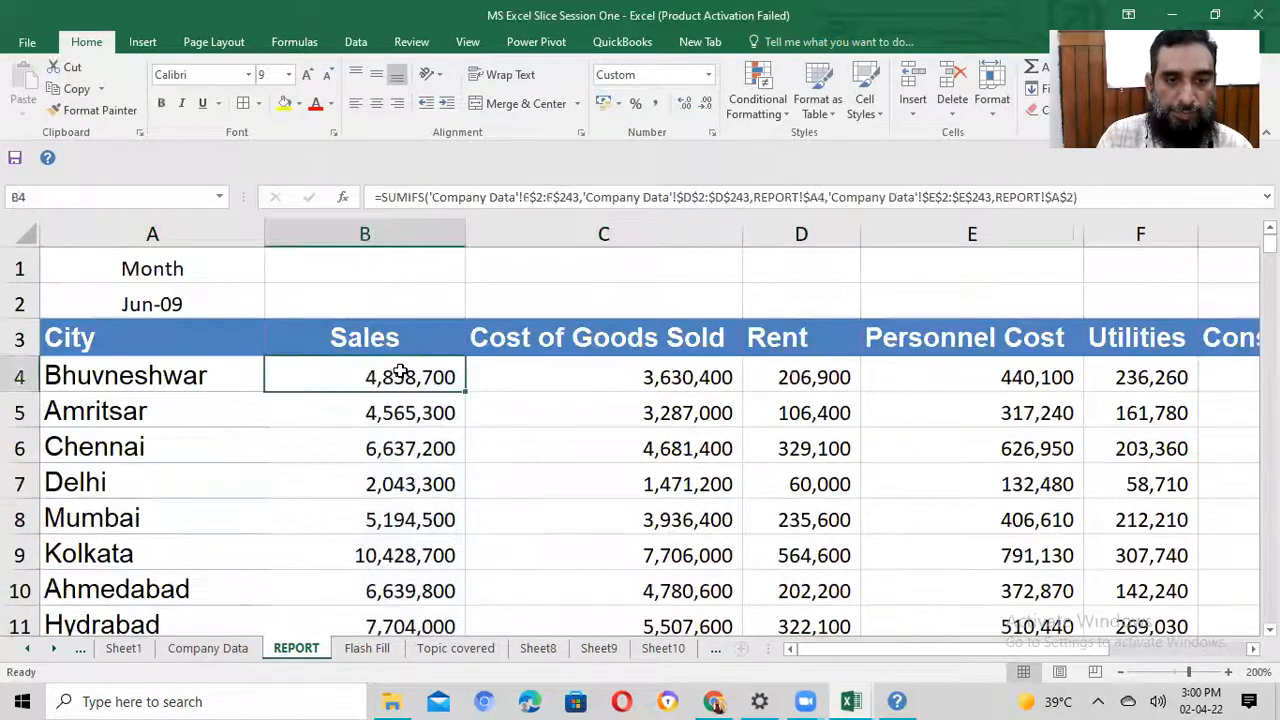
click(366, 45)
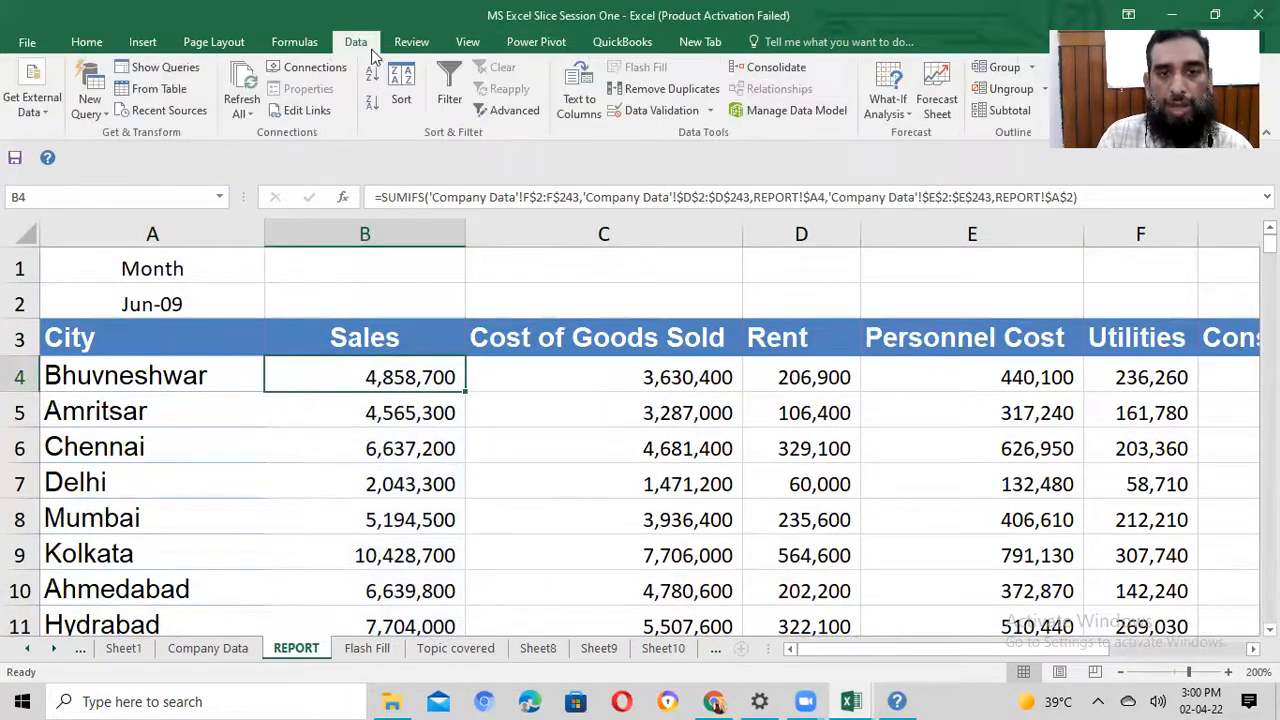
click(424, 46)
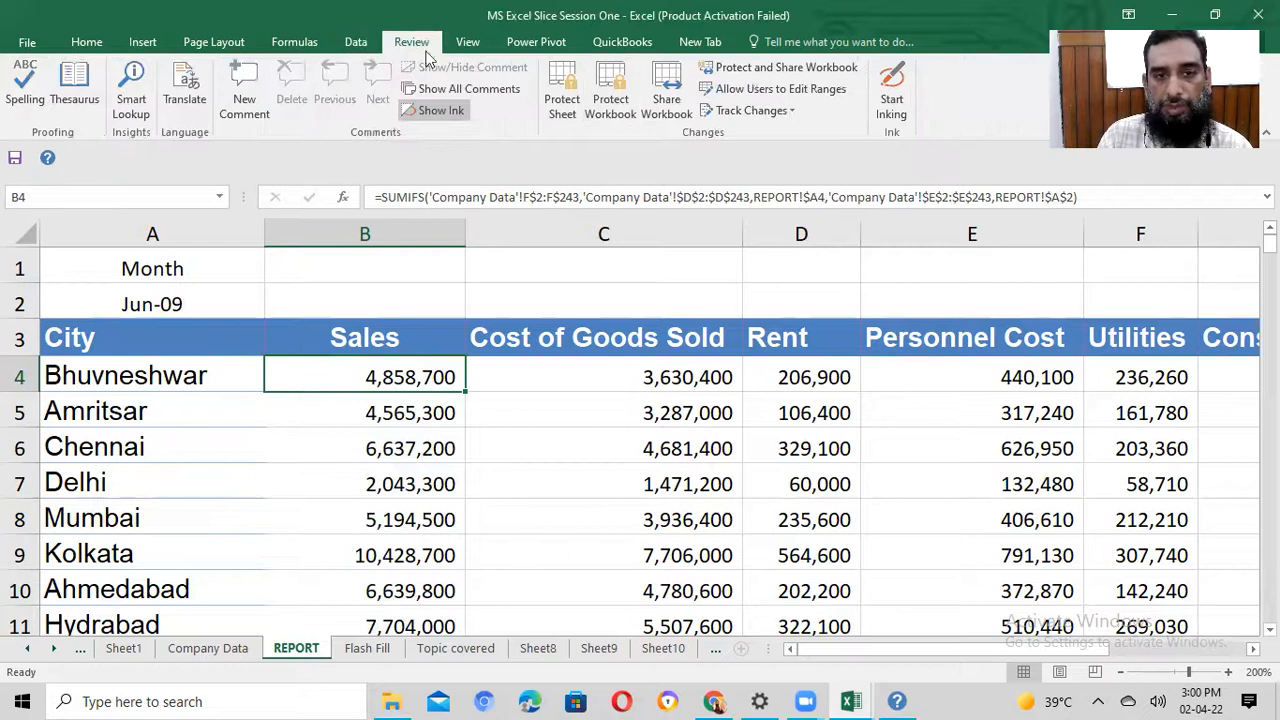
click(294, 42)
click(355, 42)
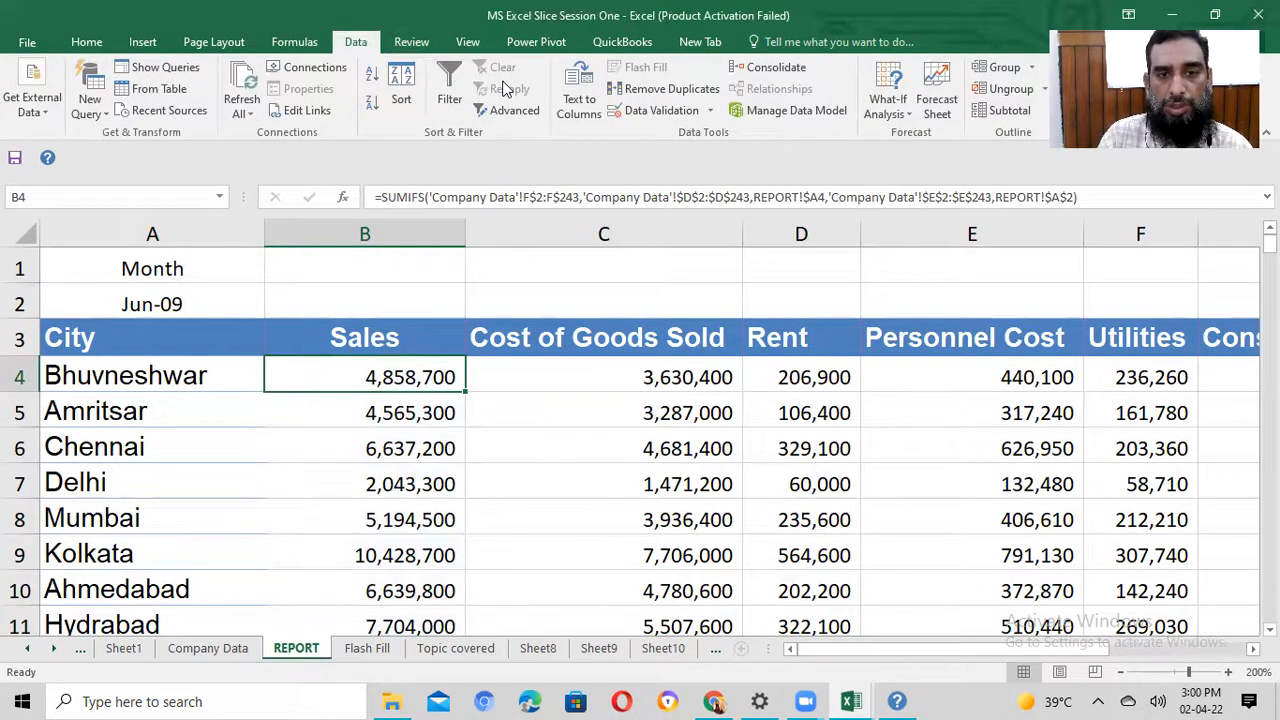
click(467, 42)
click(607, 100)
click(632, 170)
click(457, 448)
scroll(474, 436, down, 4)
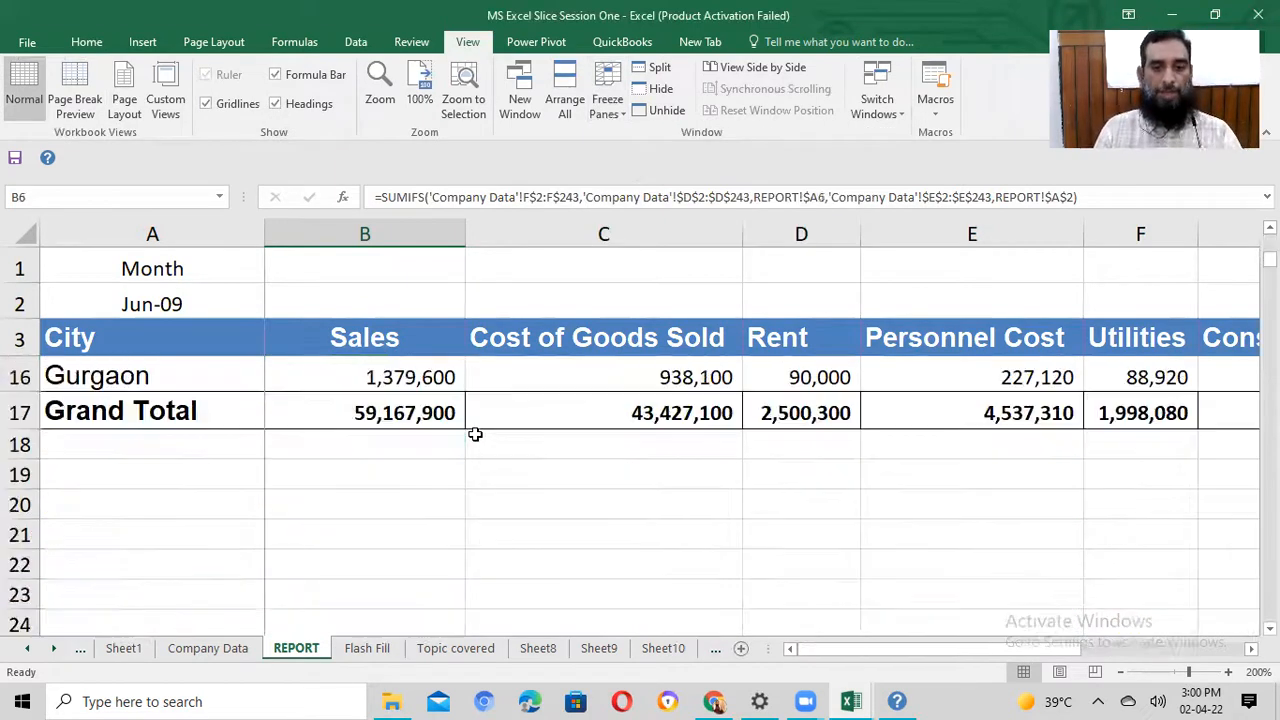
scroll(472, 435, up, 1)
Step: Review the Grand Total row from Sales through Misc Exp and return to its label
click(437, 517)
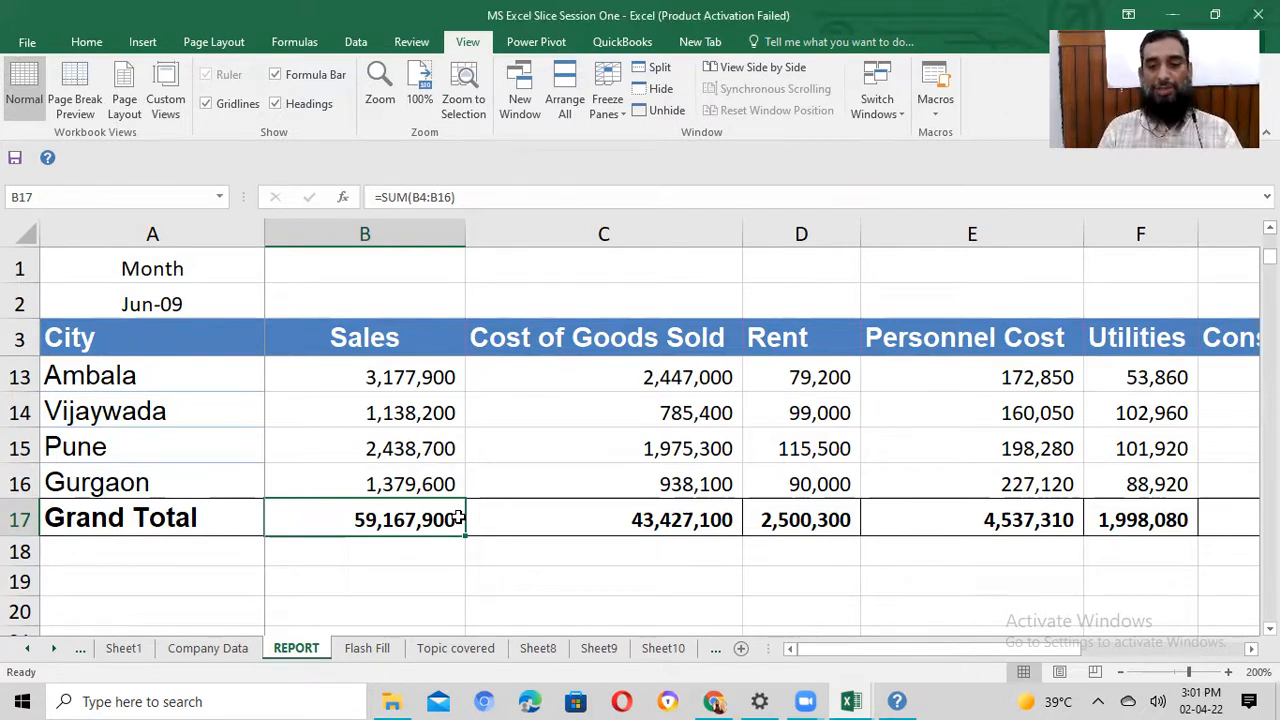
key(Down)
key(Up)
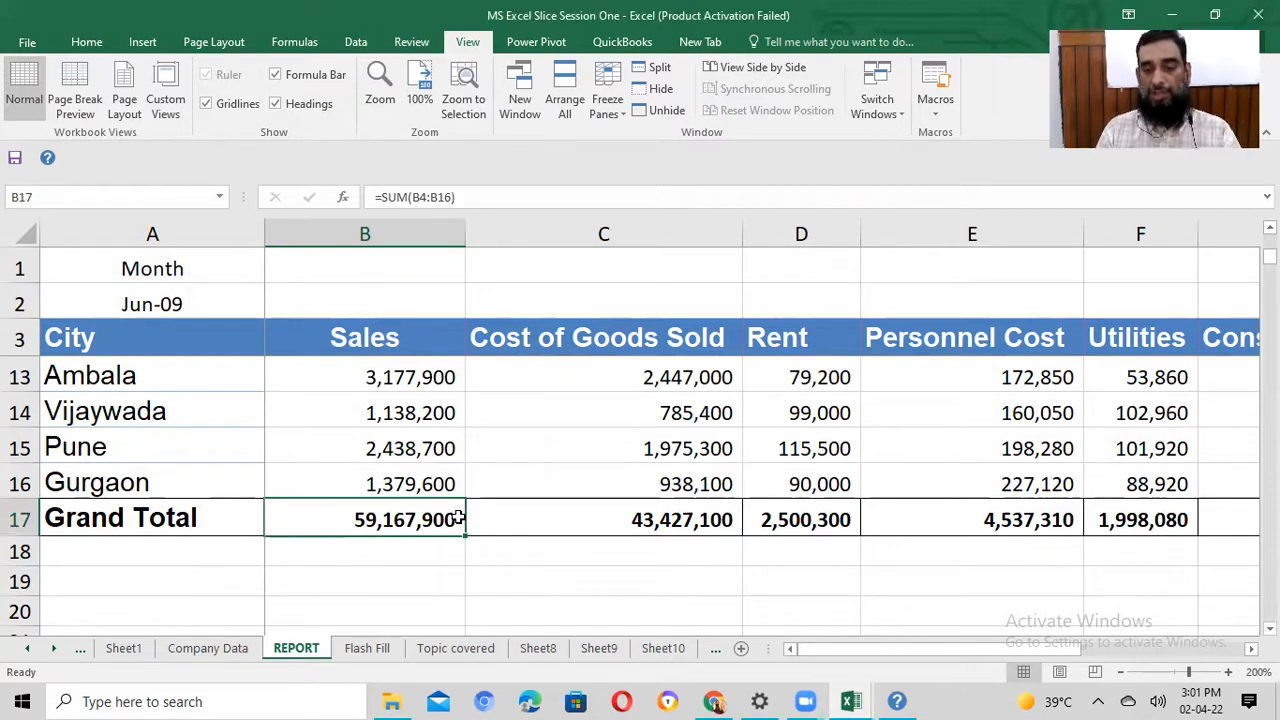
key(ctrl+Right)
key(Left)
key(Left)
key(Left)
key(Left)
key(Left)
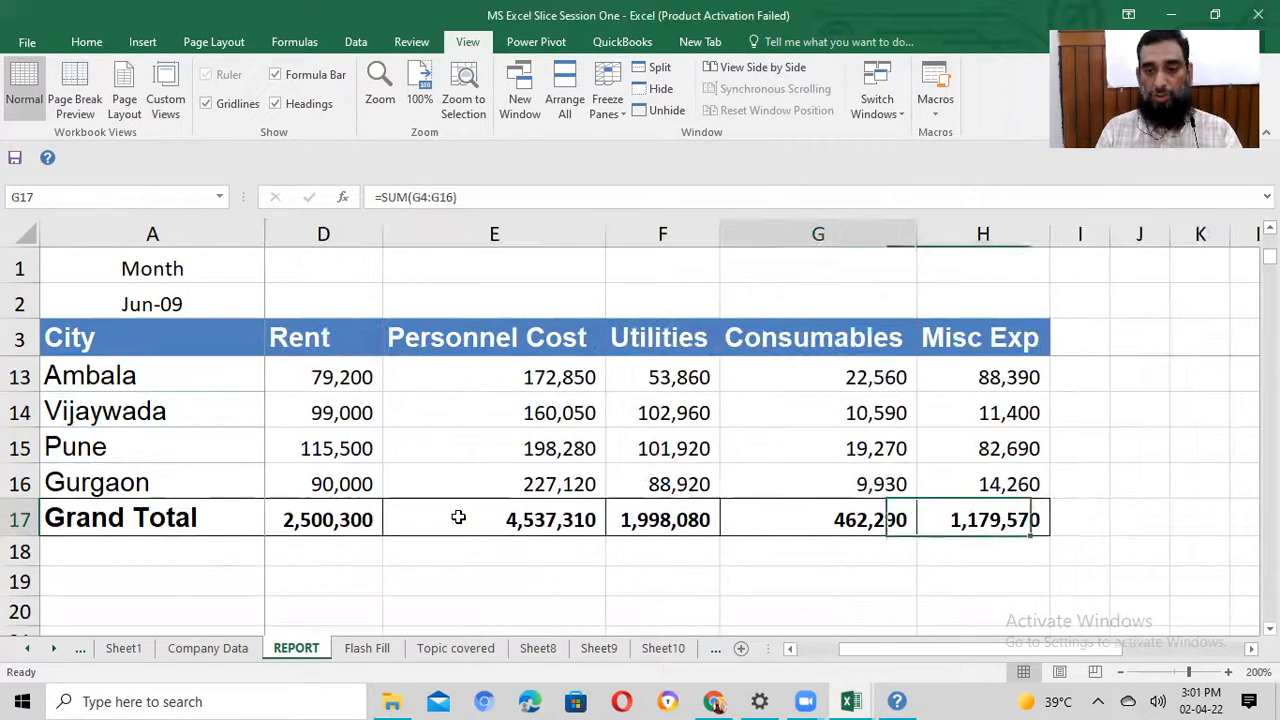
key(Left)
key(Left)
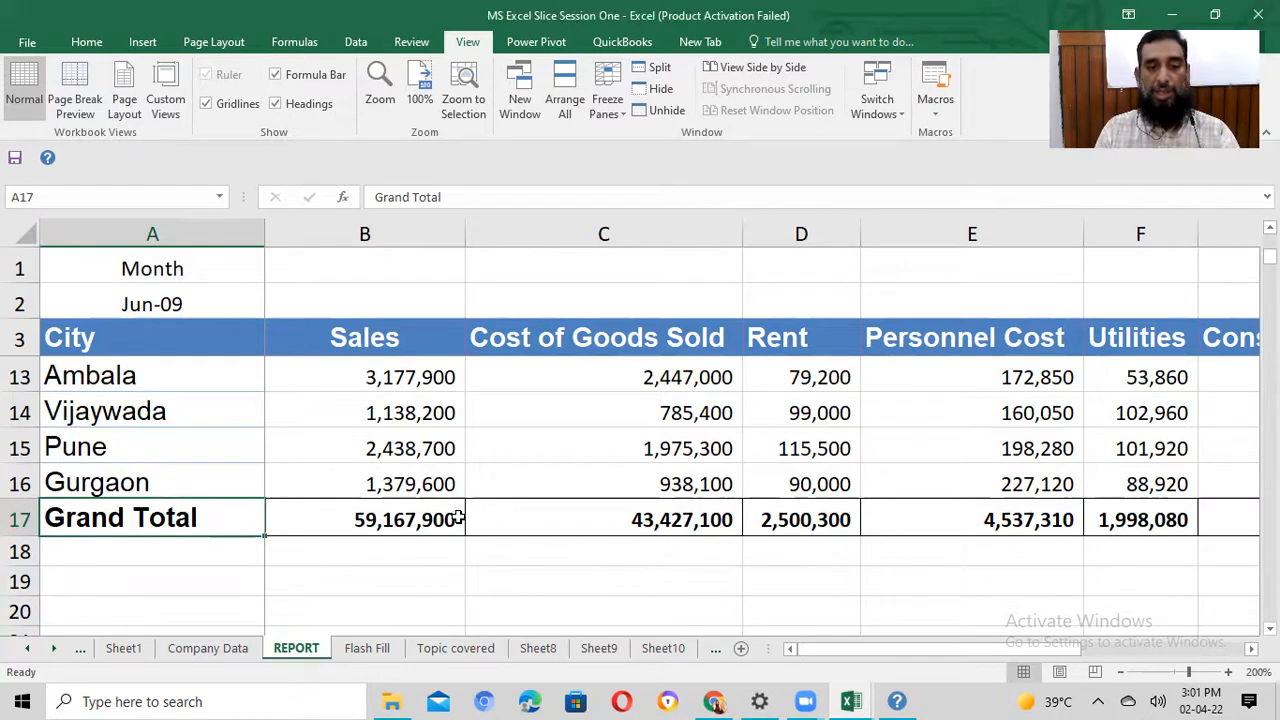
Step: Total the Sales column of the Company Data sheet in F244 with =SUM(F2:F243)
key(Down)
click(208, 648)
click(703, 570)
key(Right)
key(Right)
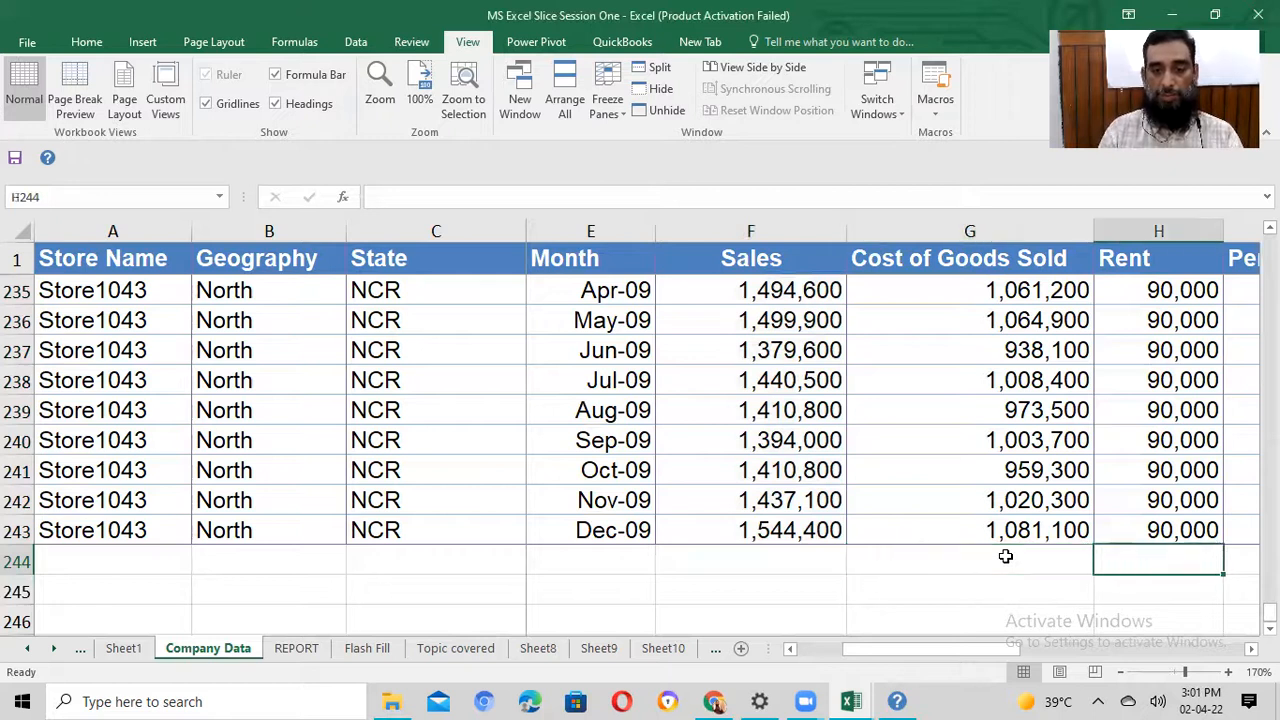
key(Left)
key(Left)
key(Left)
key(Right)
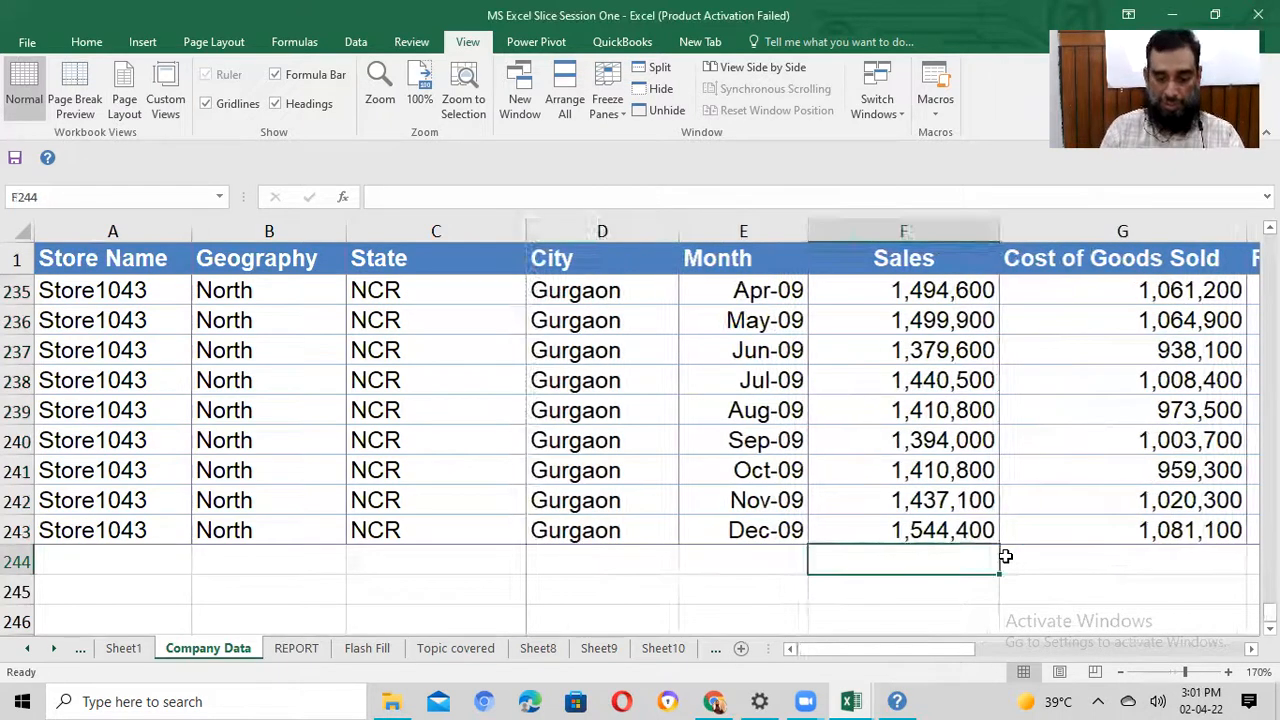
key(alt+equal)
key(ctrl+Return)
Step: Copy the Company Data Sales total across row 244 from Cost of Goods Sold to Misc Exp, G244:L244
key(ctrl+c)
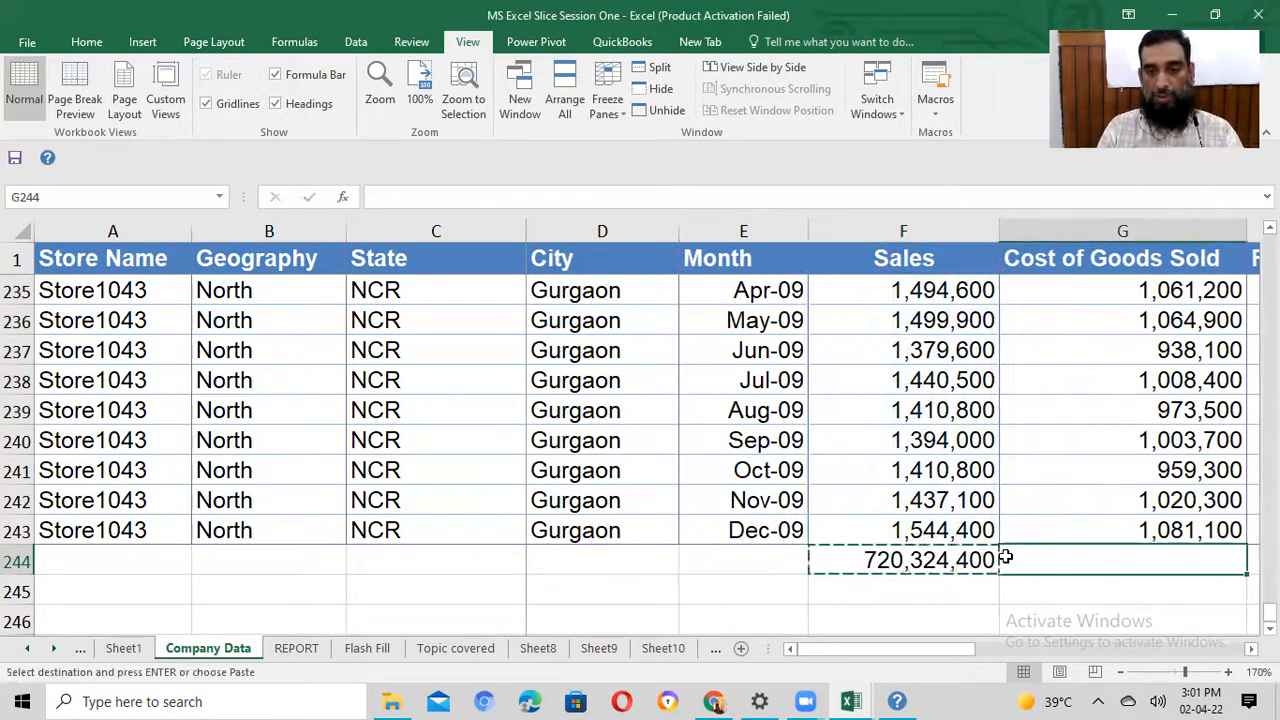
click(1005, 557)
key(shift+Right)
key(shift+Right)
key(shift+Right)
key(shift+Right)
key(shift+Right)
key(ctrl+v)
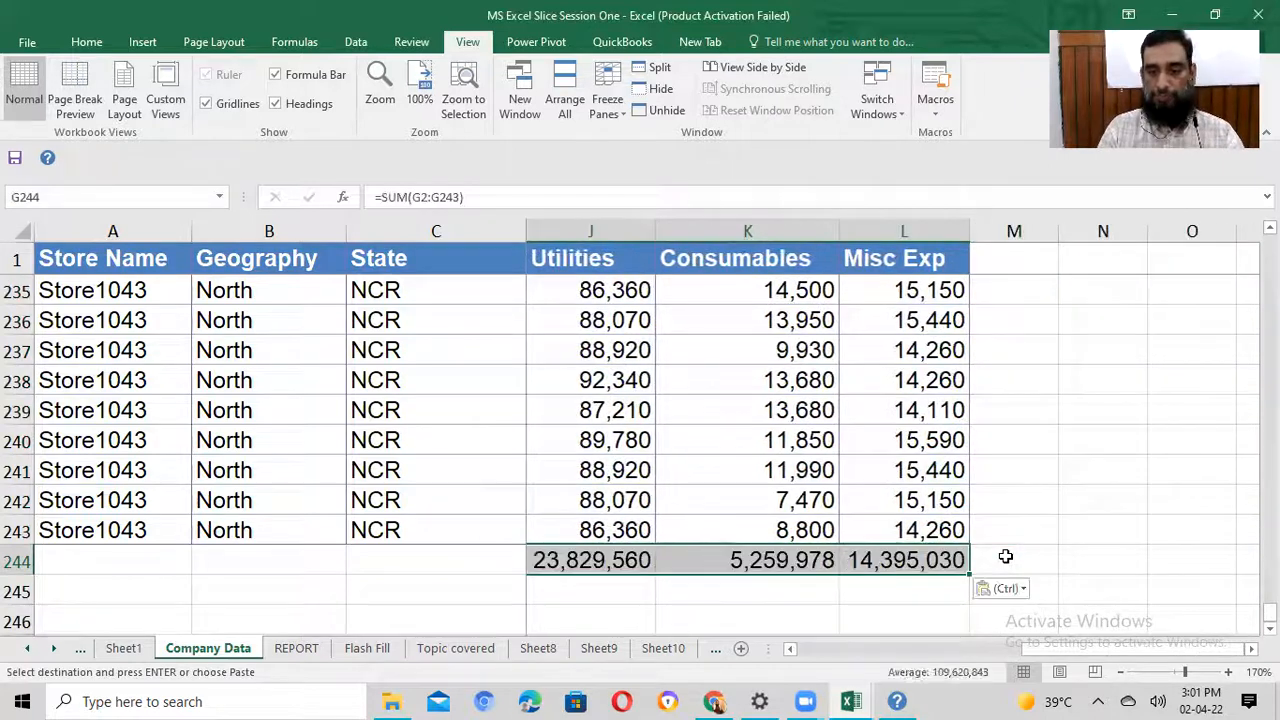
key(Left)
key(Left)
key(Left)
key(Right)
key(Right)
key(Escape)
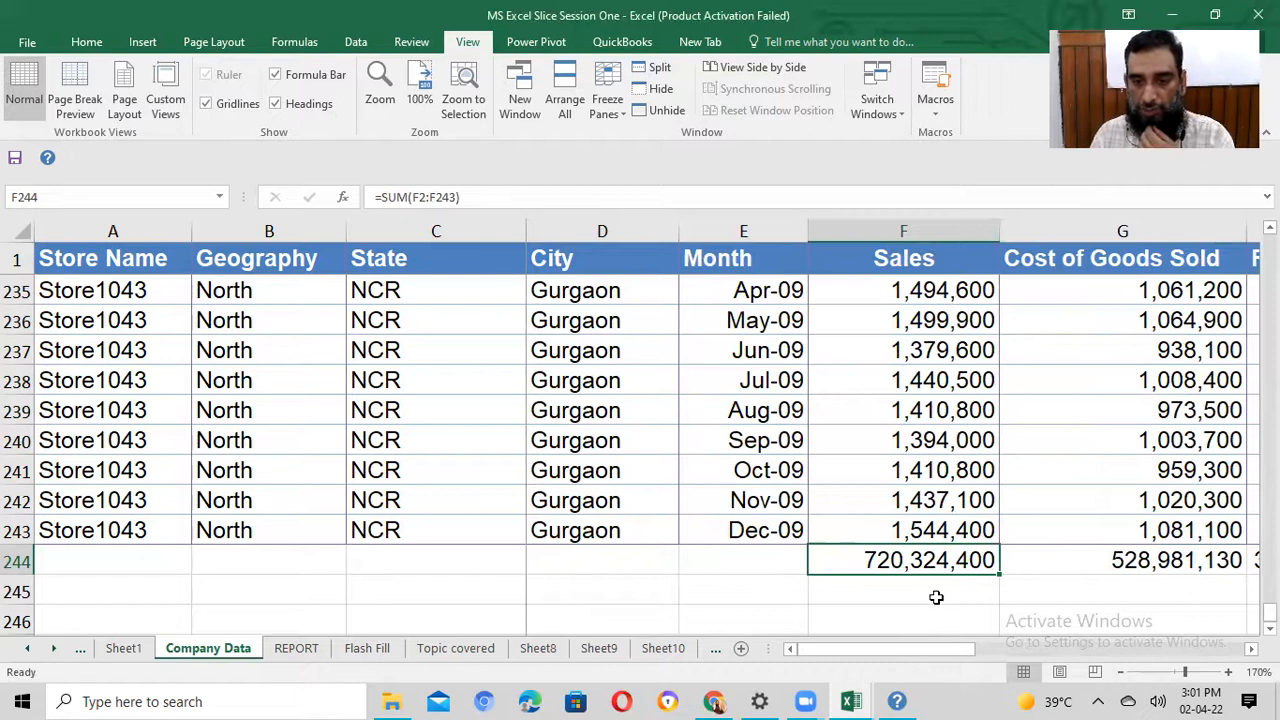
Step: Check the REPORT sheet's Sales grand total in B17 and the selected month in A2
click(294, 648)
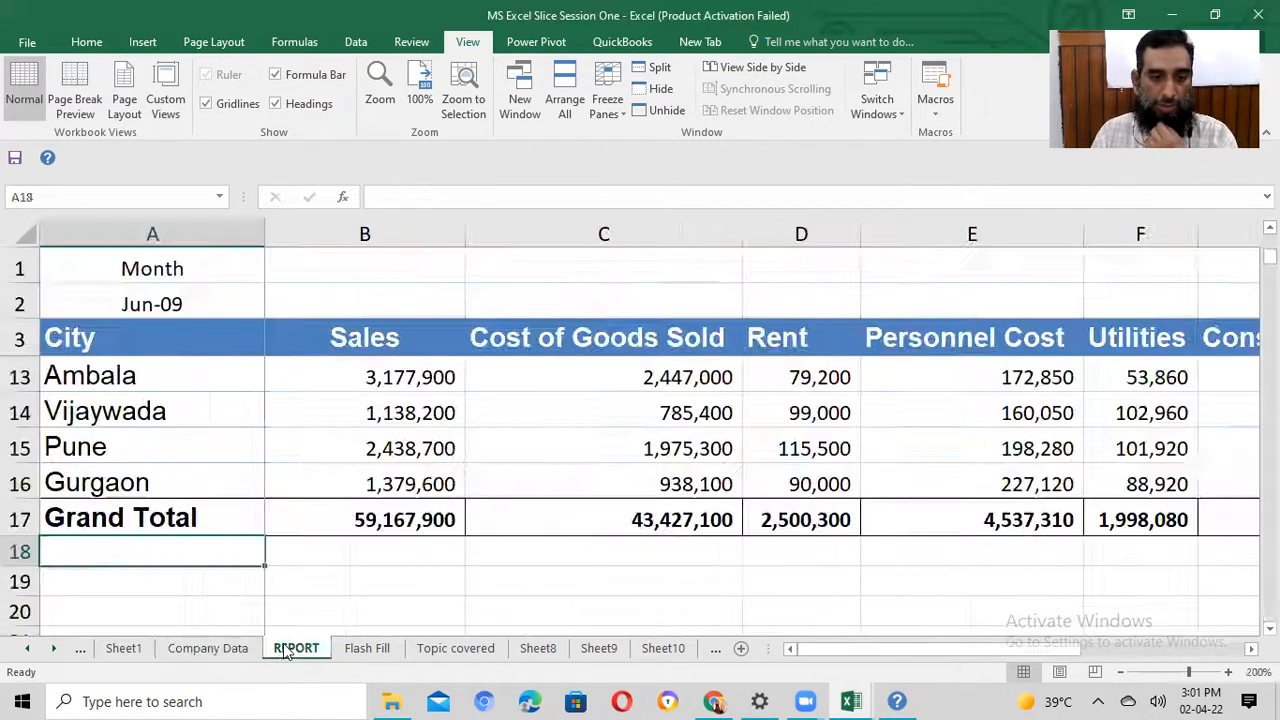
click(365, 520)
scroll(405, 585, up, 3)
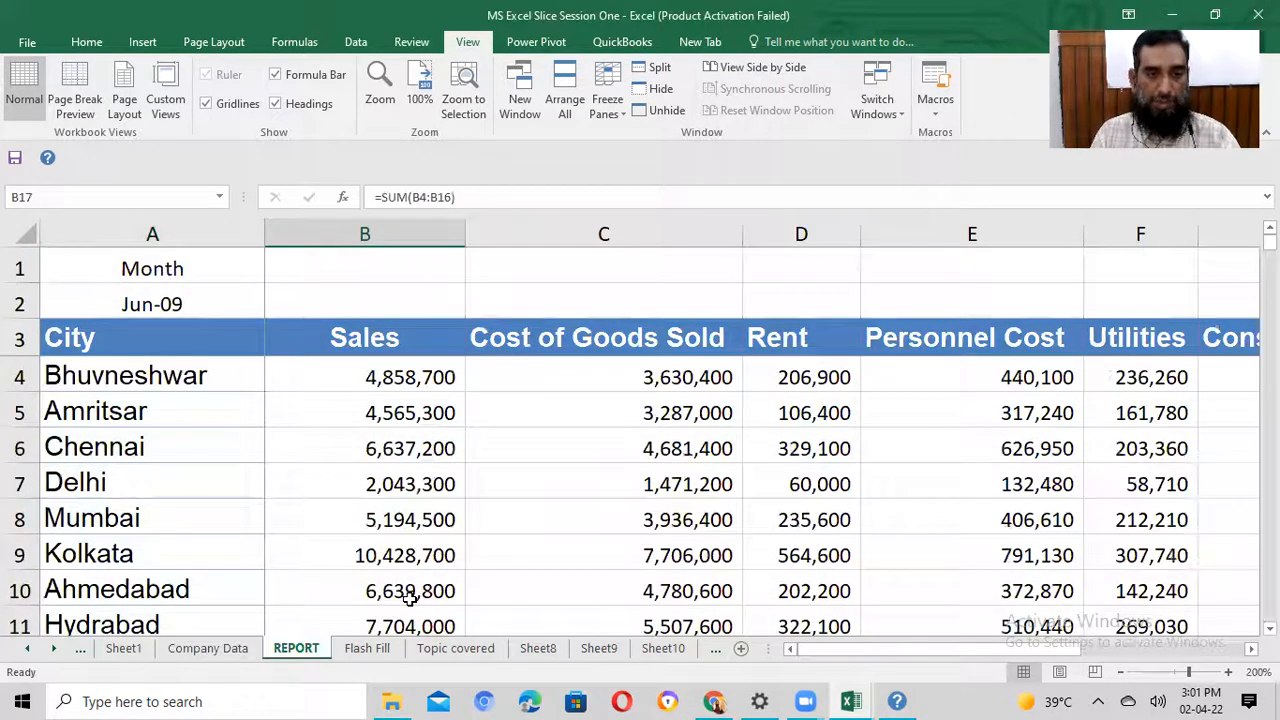
click(209, 298)
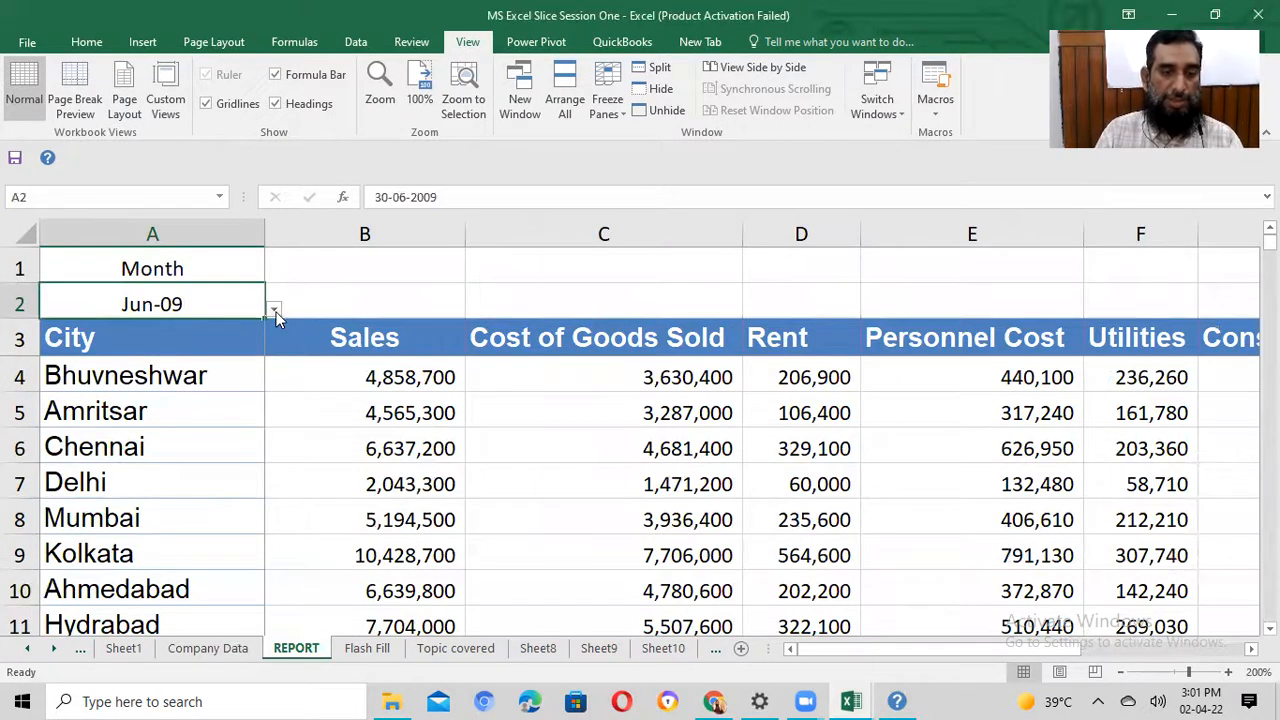
Step: Turn on filters for the header row of the Company Data sheet
click(208, 648)
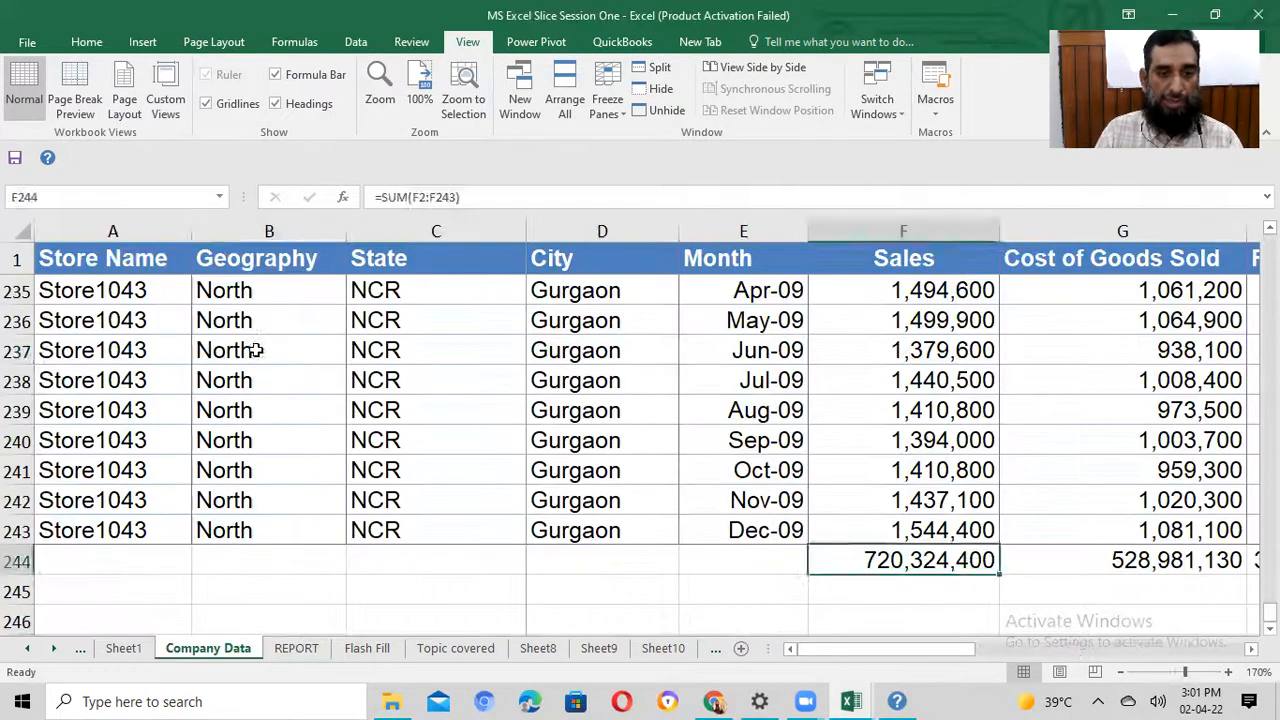
key(ctrl+Up)
key(ctrl+Left)
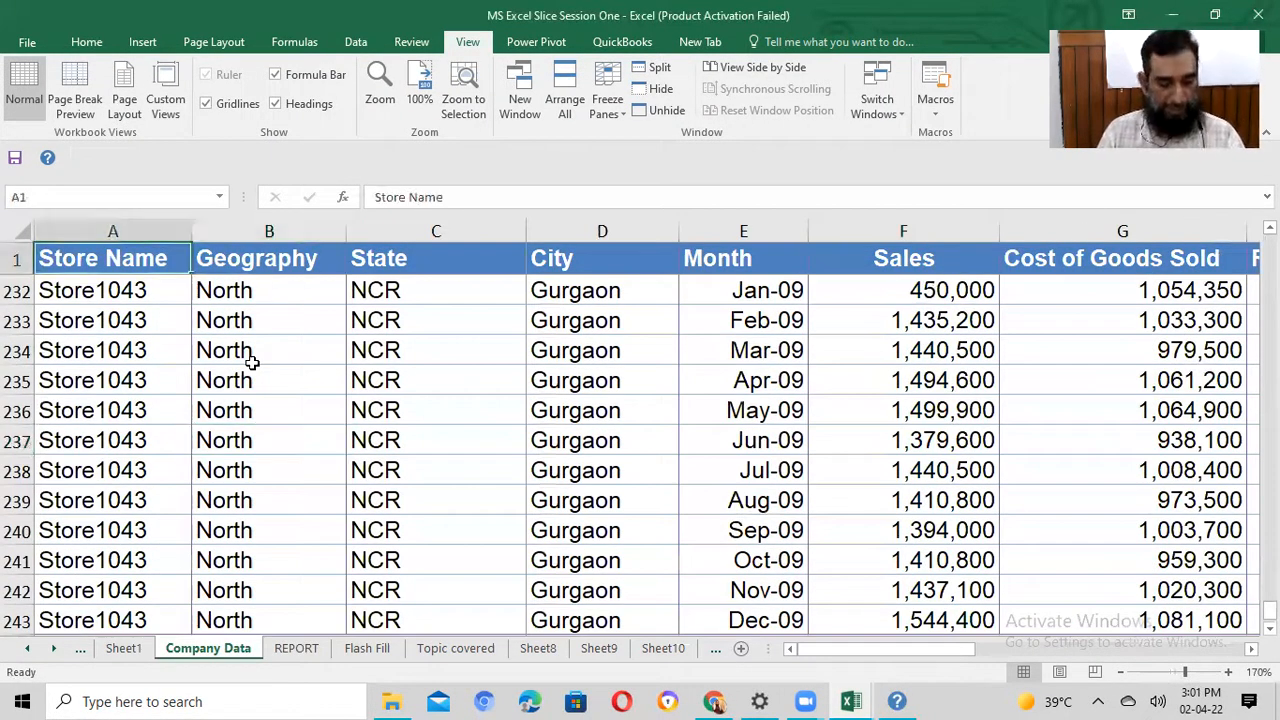
key(alt+a)
key(ctrl+shift+l)
Step: Filter the Month column of the Company Data sheet to January 2009 only
key(Right)
key(Right)
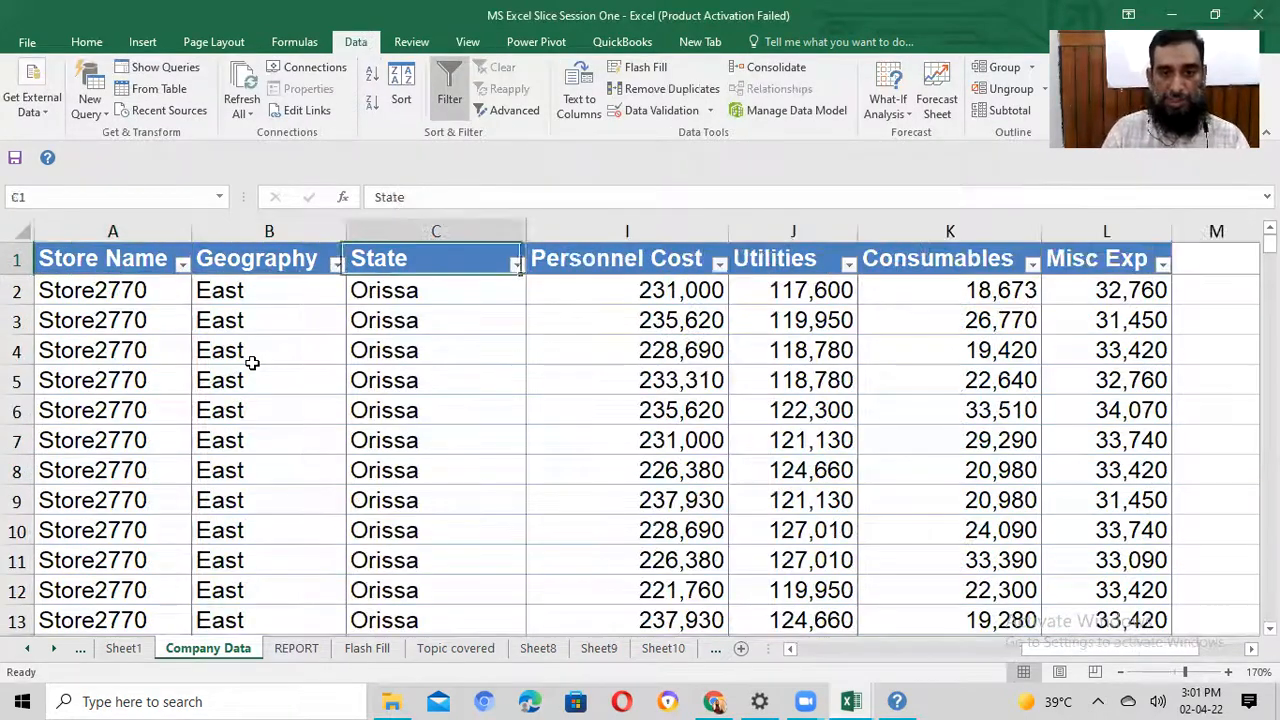
key(Right)
key(Left)
key(Right)
key(Right)
key(alt+Down)
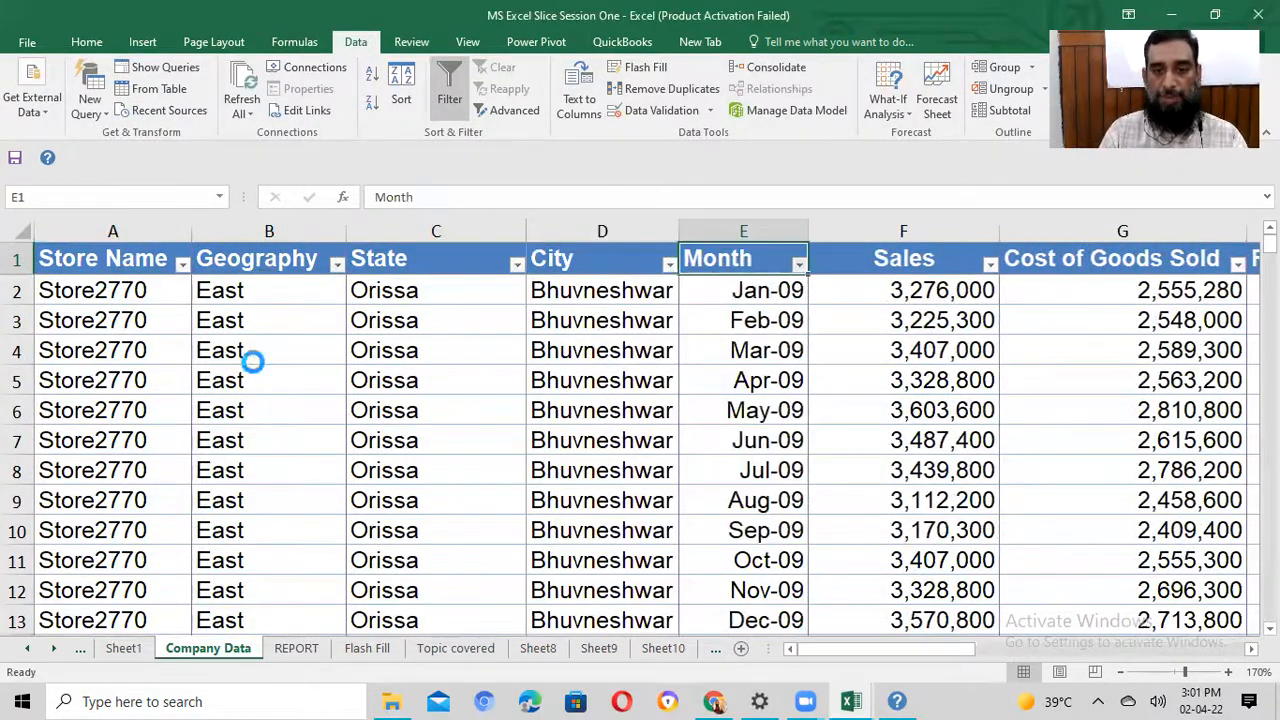
key(Down)
key(Down)
key(Down)
key(alt+Down)
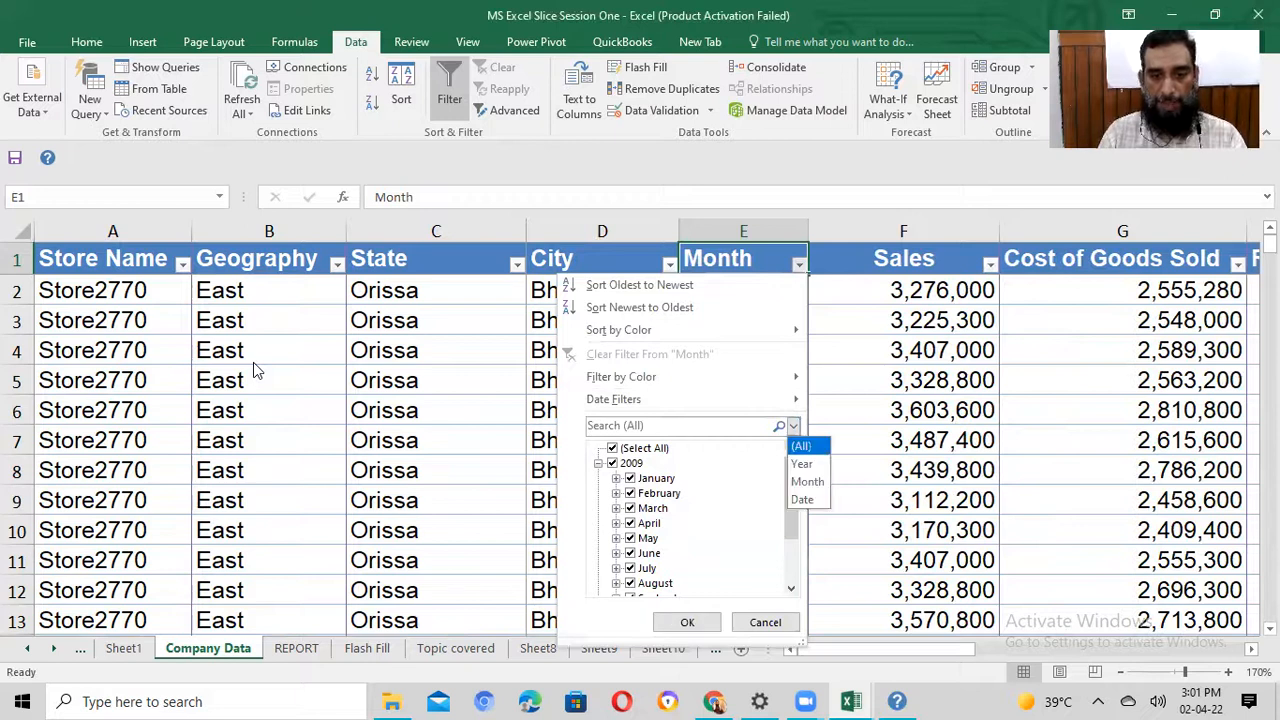
key(Escape)
click(621, 450)
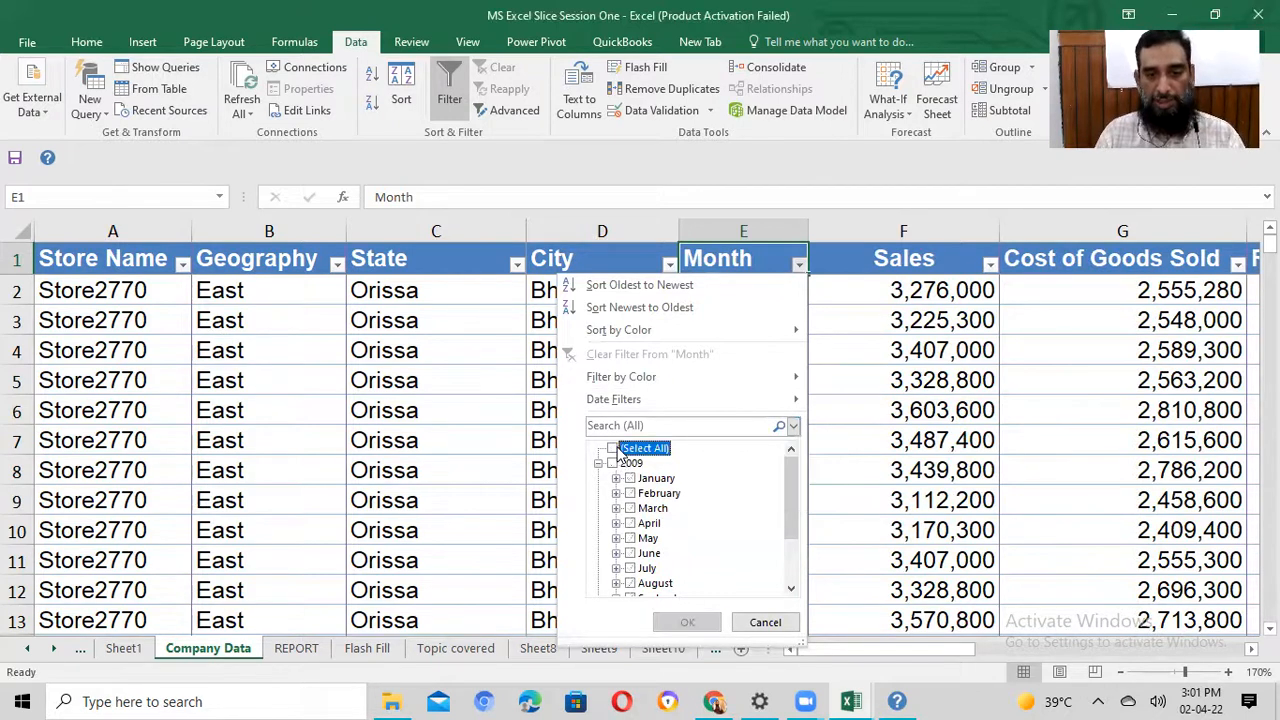
click(630, 478)
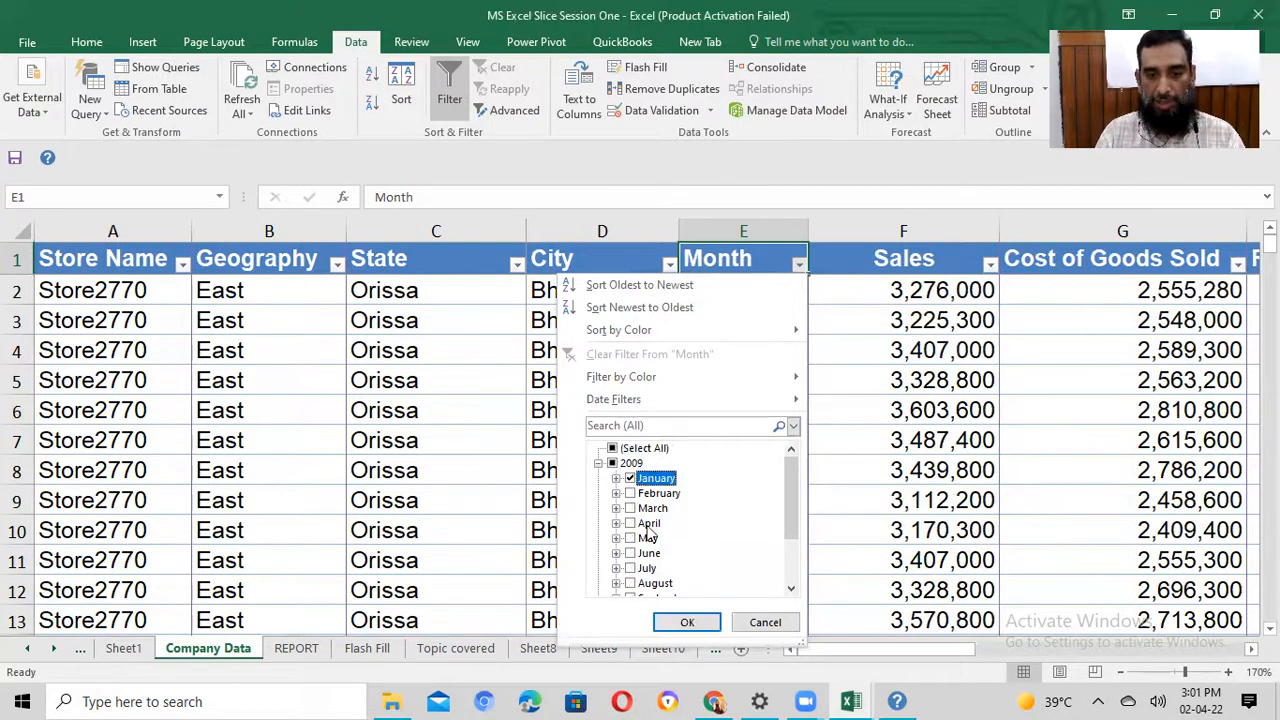
click(687, 622)
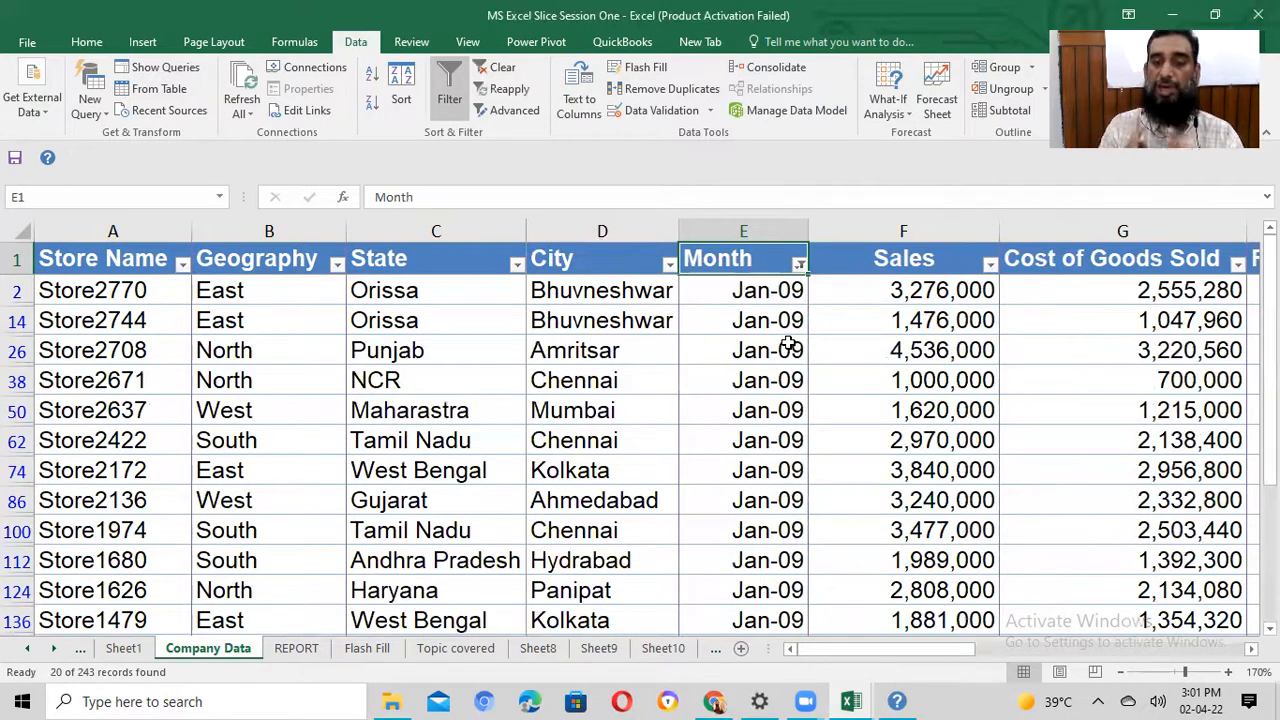
Step: Remove the filters from the Company Data sheet
click(968, 322)
key(Up)
key(Up)
click(970, 325)
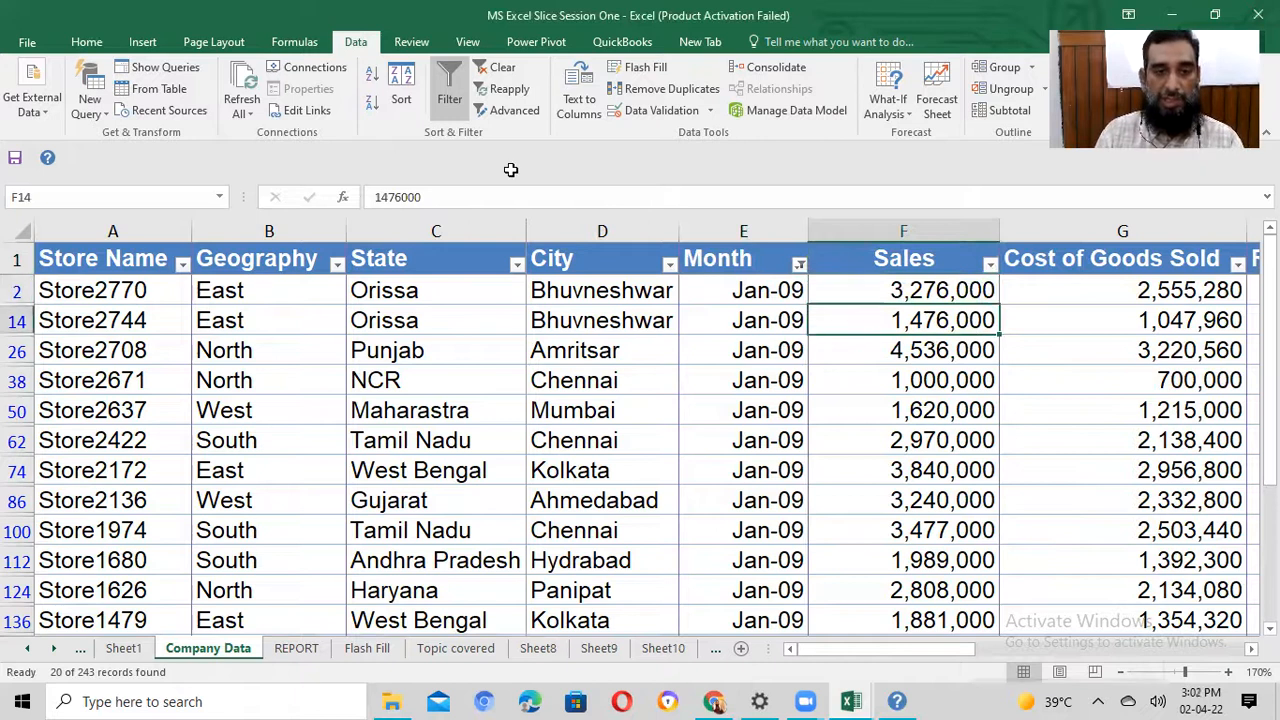
click(449, 85)
Step: Insert a blank row above the header row of the Company Data sheet
click(546, 262)
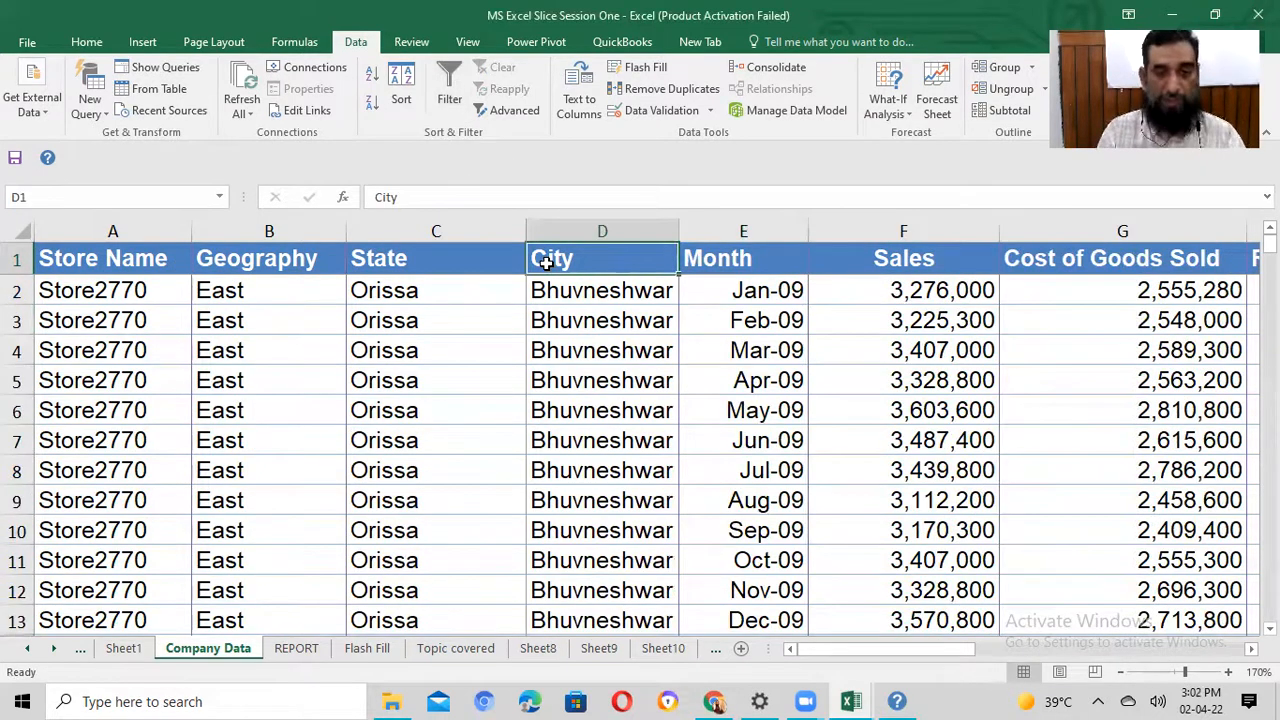
key(alt+i)
key(r)
Step: Enter =SUBTOTAL(9,F3:F244) in F1 above the Sales header to total the visible sales rows
key(Right)
key(Right)
text(=)
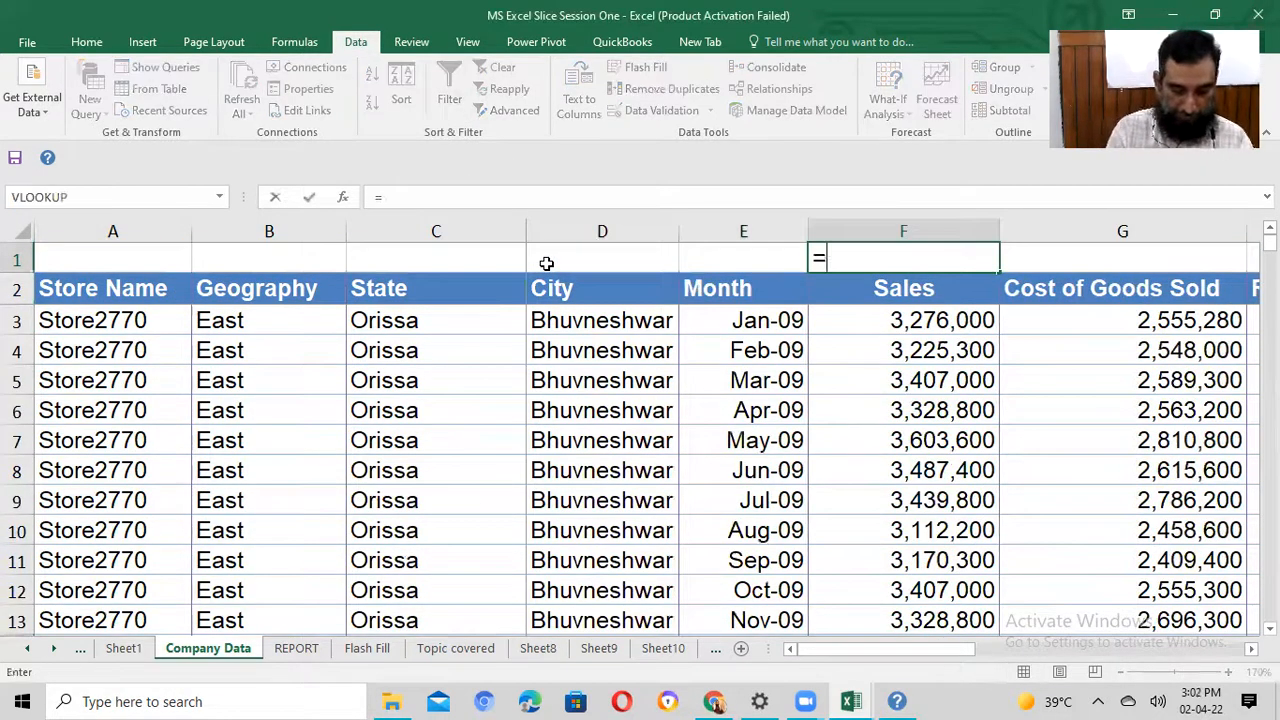
text(sub)
key(Down)
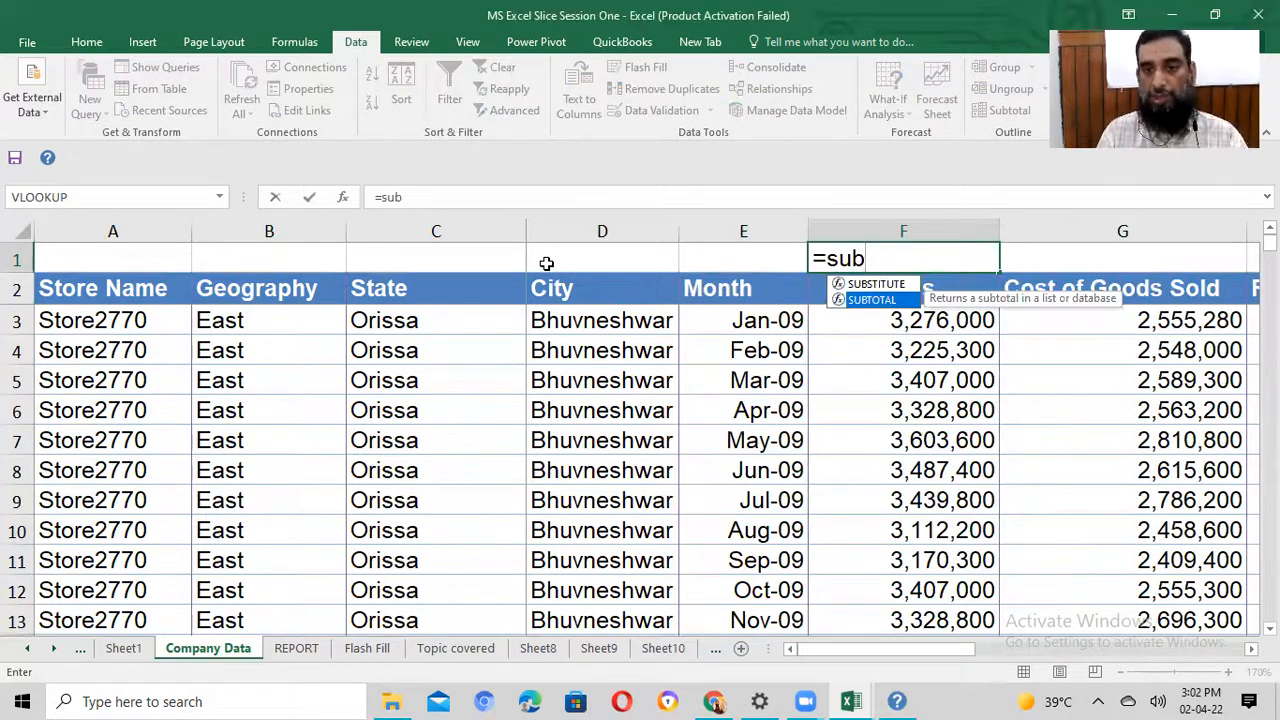
key(Tab)
text(9)
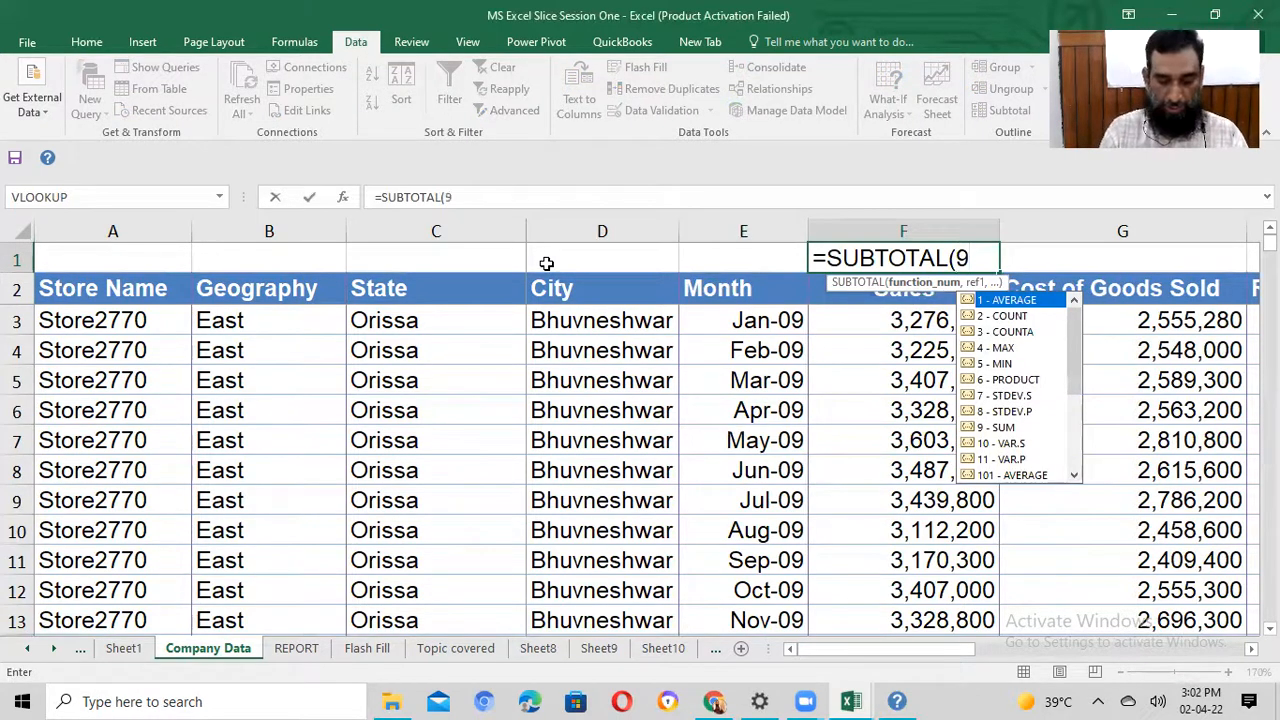
text(,)
key(Down)
key(Down)
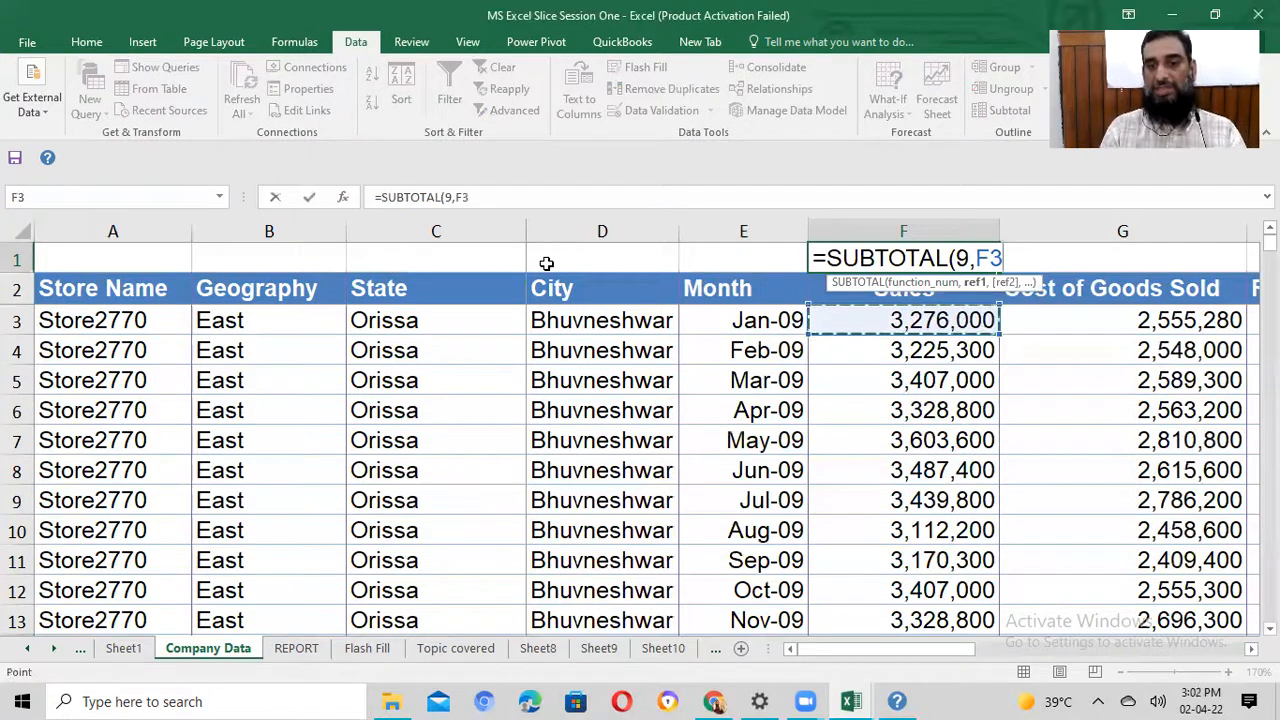
key(ctrl+shift+Down)
key(shift+Up)
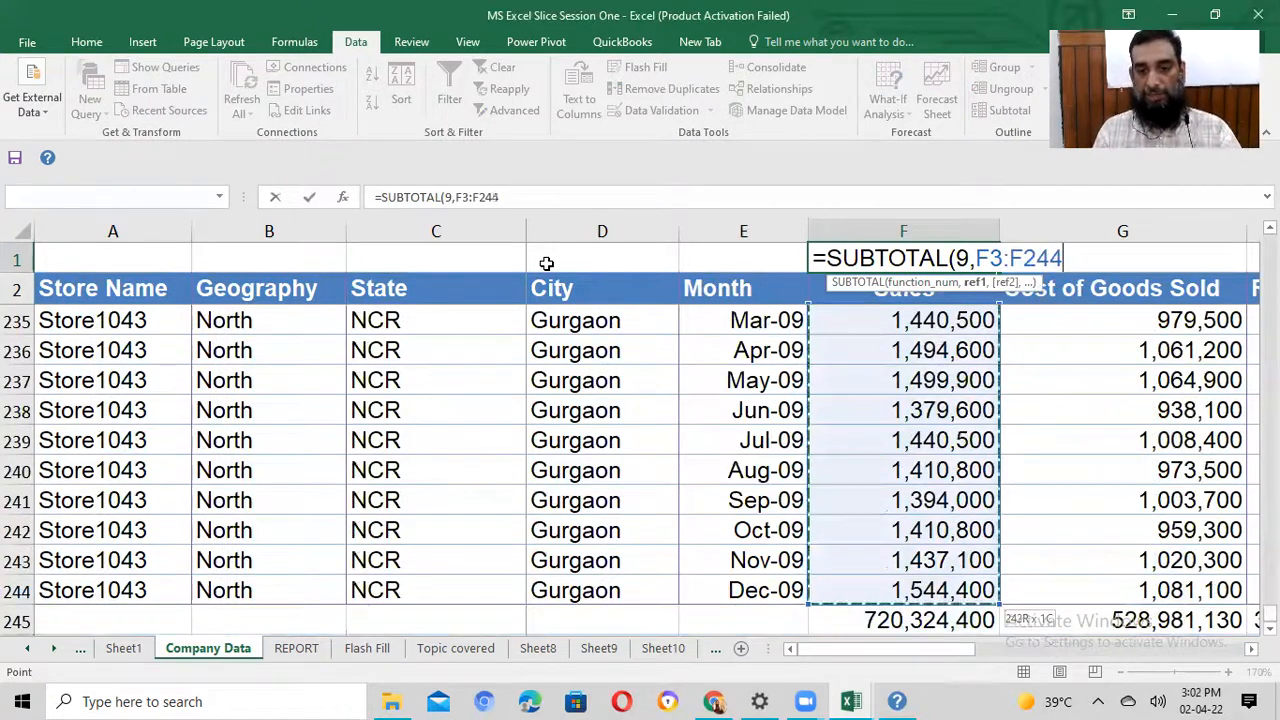
text())
key(Return)
Step: Delete the totals row 245 beneath the Company Data records
key(Down)
key(Down)
key(ctrl+Down)
key(Down)
key(Up)
key(shift+space)
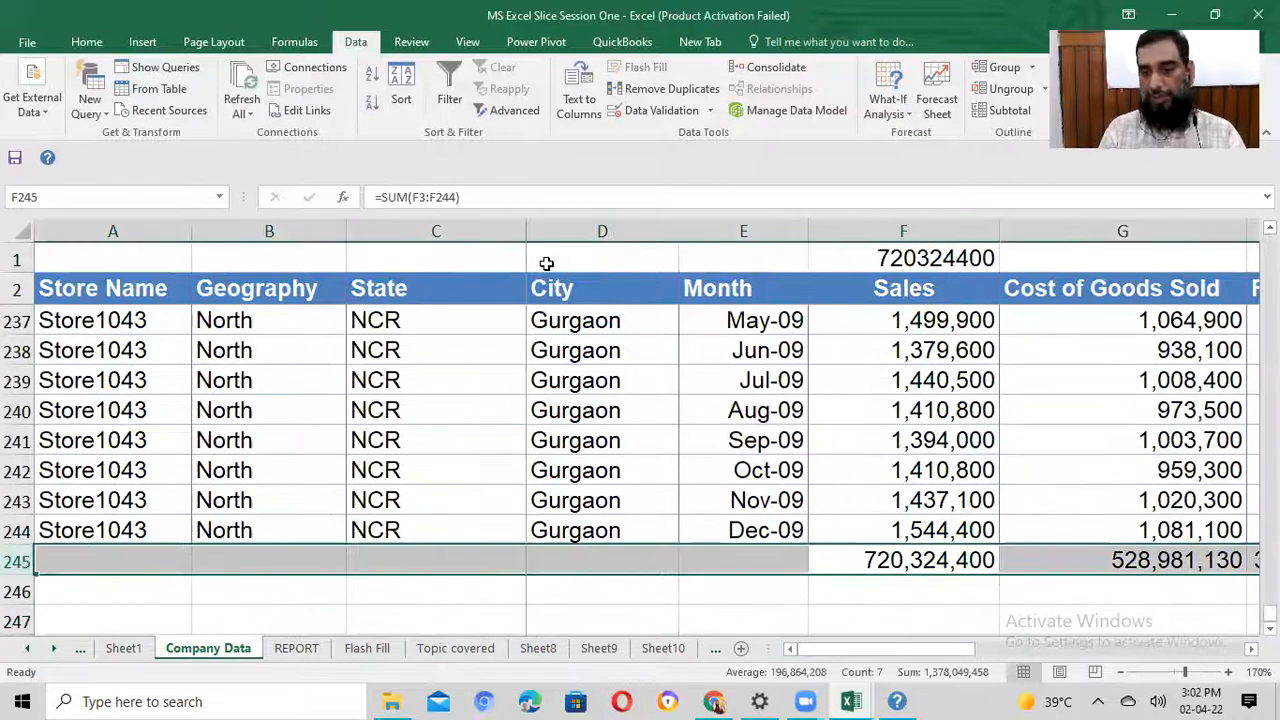
key(ctrl+minus)
Step: Turn on filters for the header row, now row 2, of the Company Data sheet
key(Up)
key(ctrl+Up)
key(Down)
key(Down)
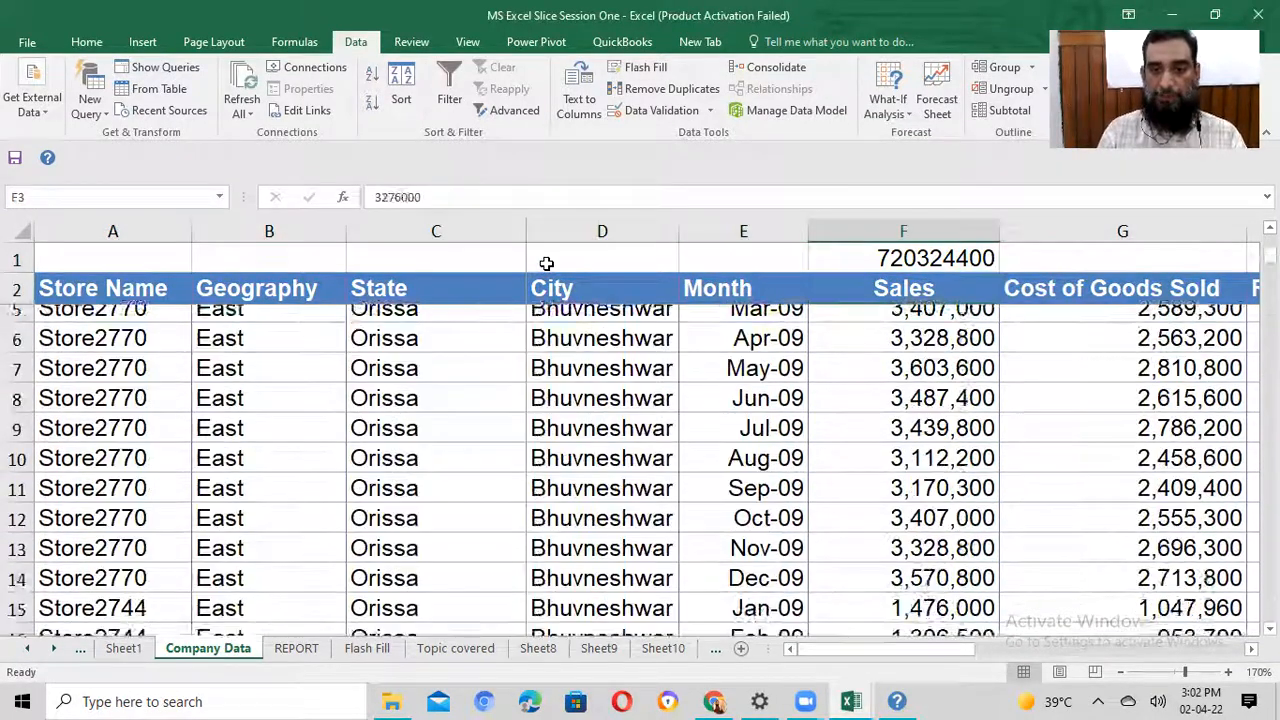
key(Up)
key(Up)
key(Left)
key(Down)
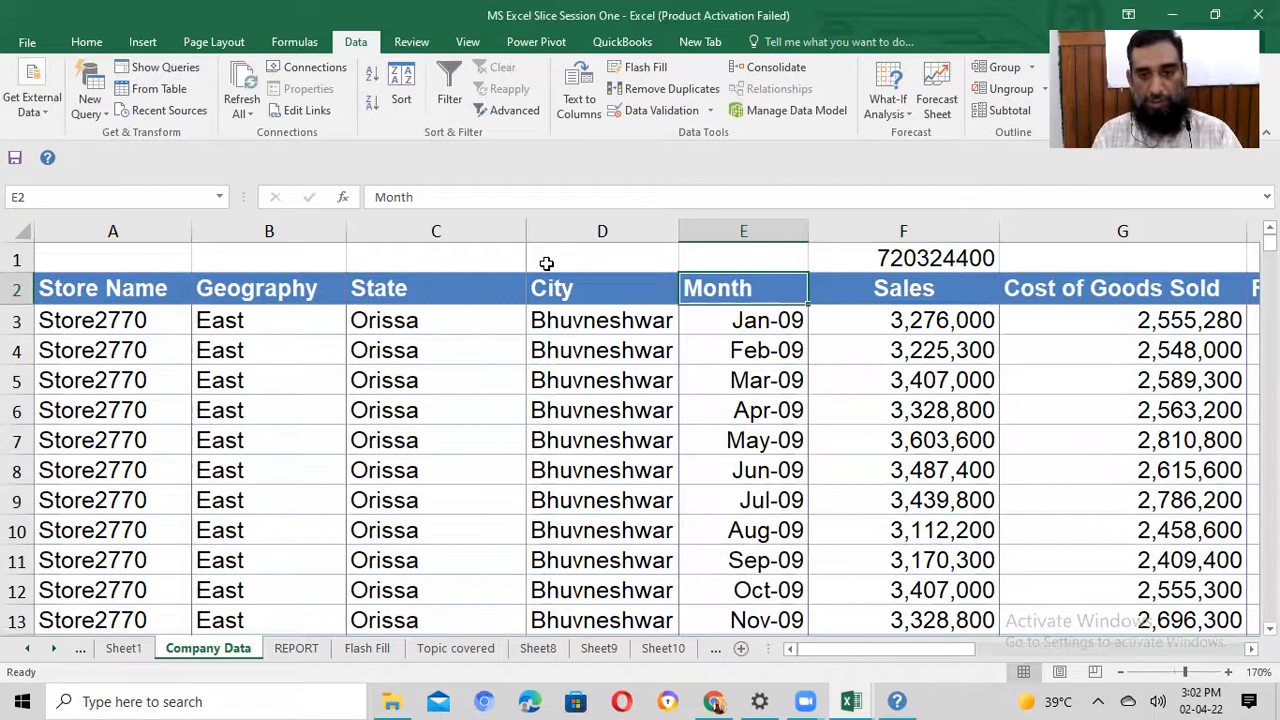
key(ctrl+shift+l)
Step: Show only the January 2009 records using the Month column's filter, with the subtotal row kept above the header
key(Down)
key(Left)
key(Left)
key(Right)
key(Right)
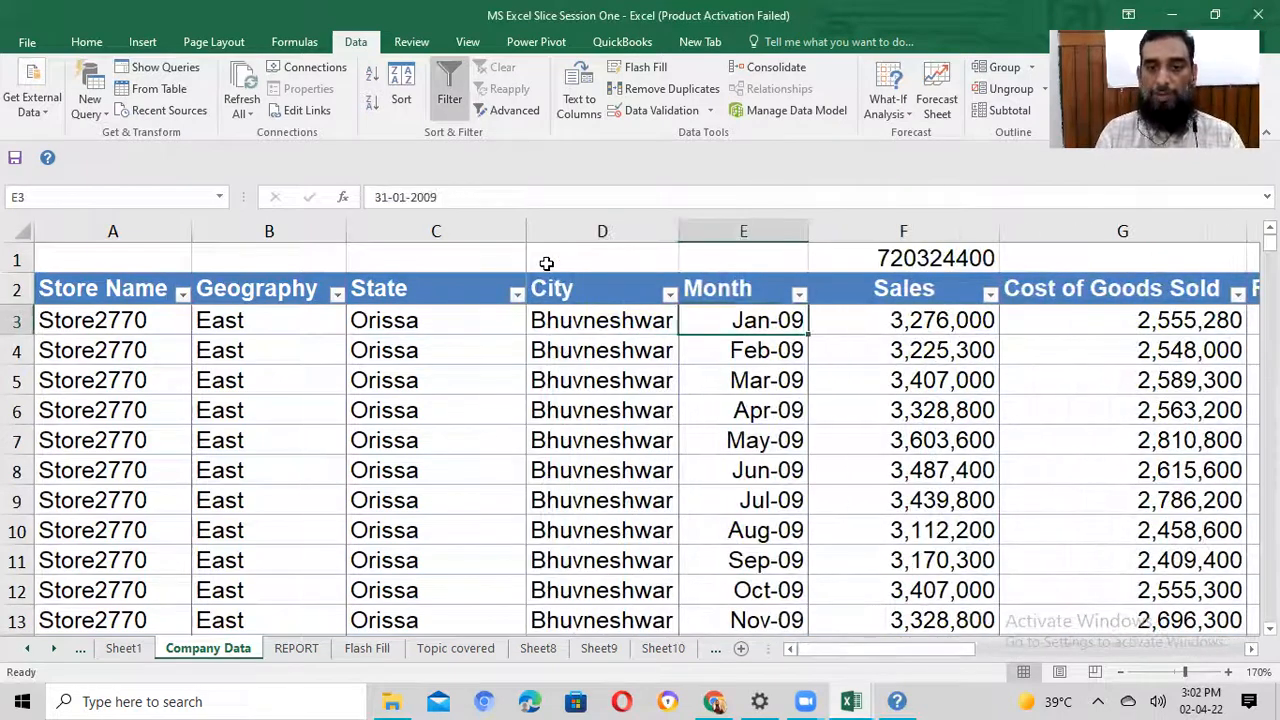
key(Up)
click(800, 295)
click(612, 478)
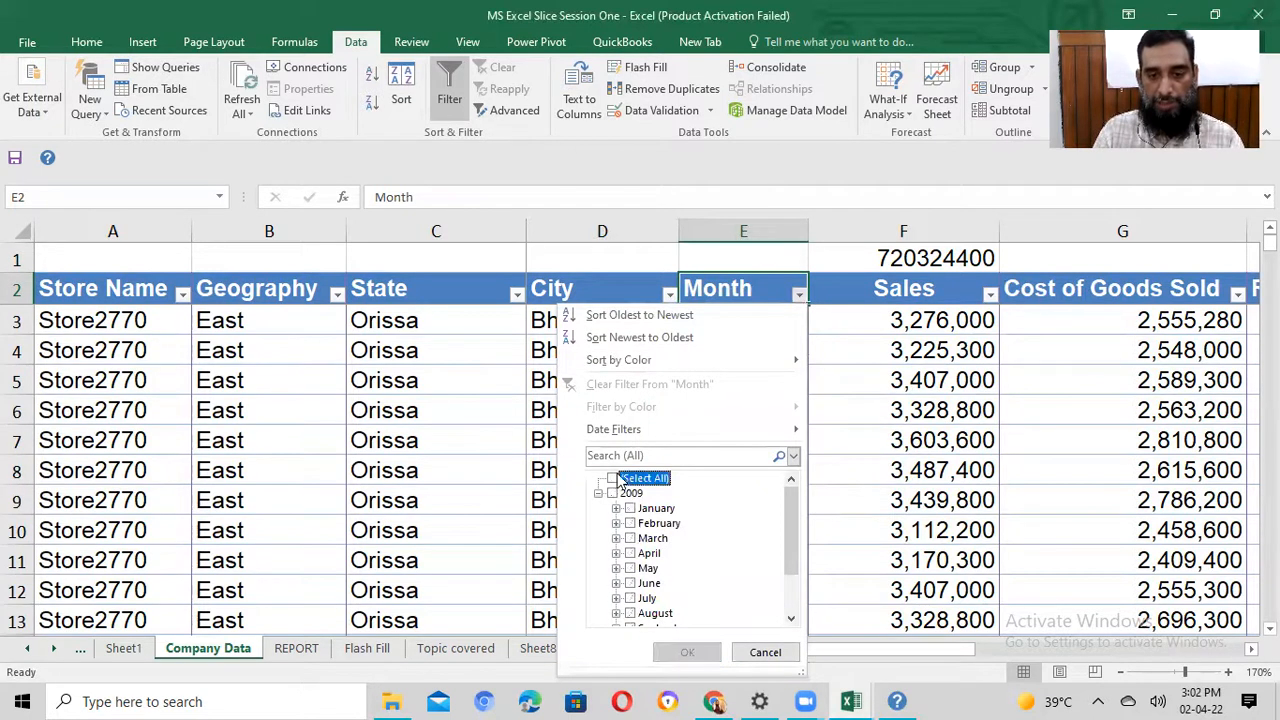
click(630, 508)
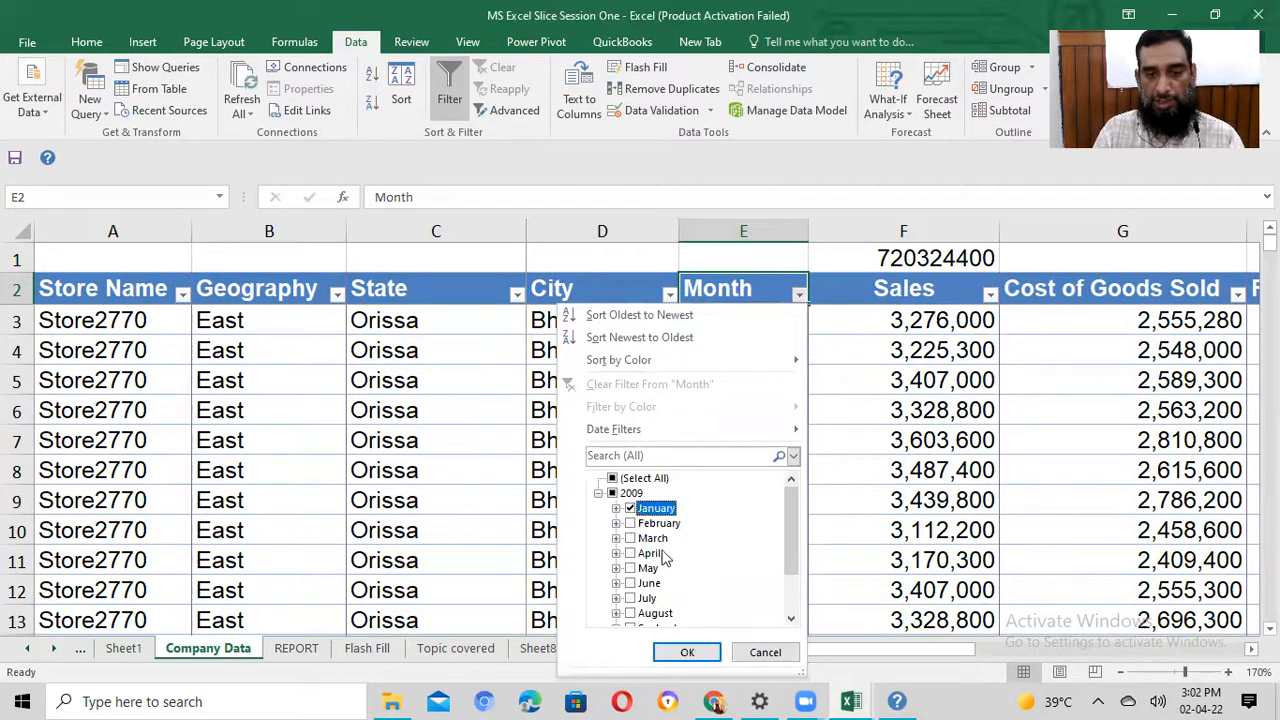
click(687, 652)
Step: Format the Sales subtotal in F1 in comma style with no decimal places
click(943, 258)
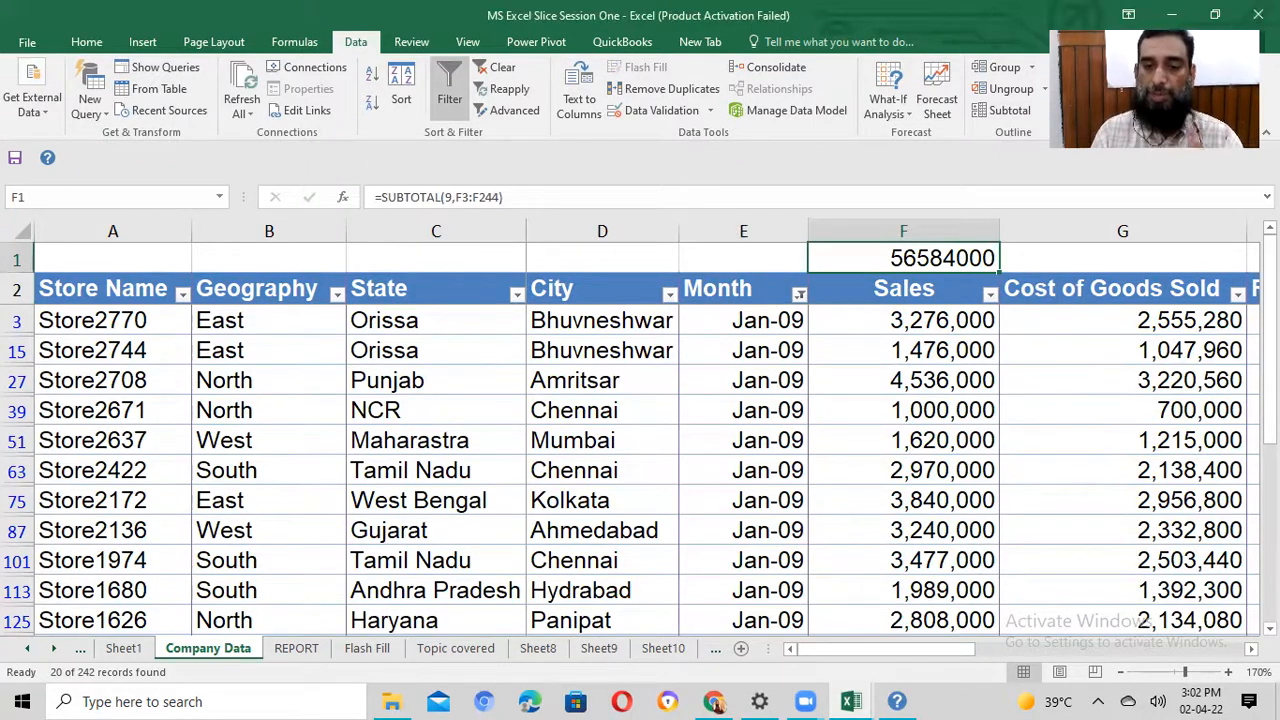
click(86, 42)
click(655, 104)
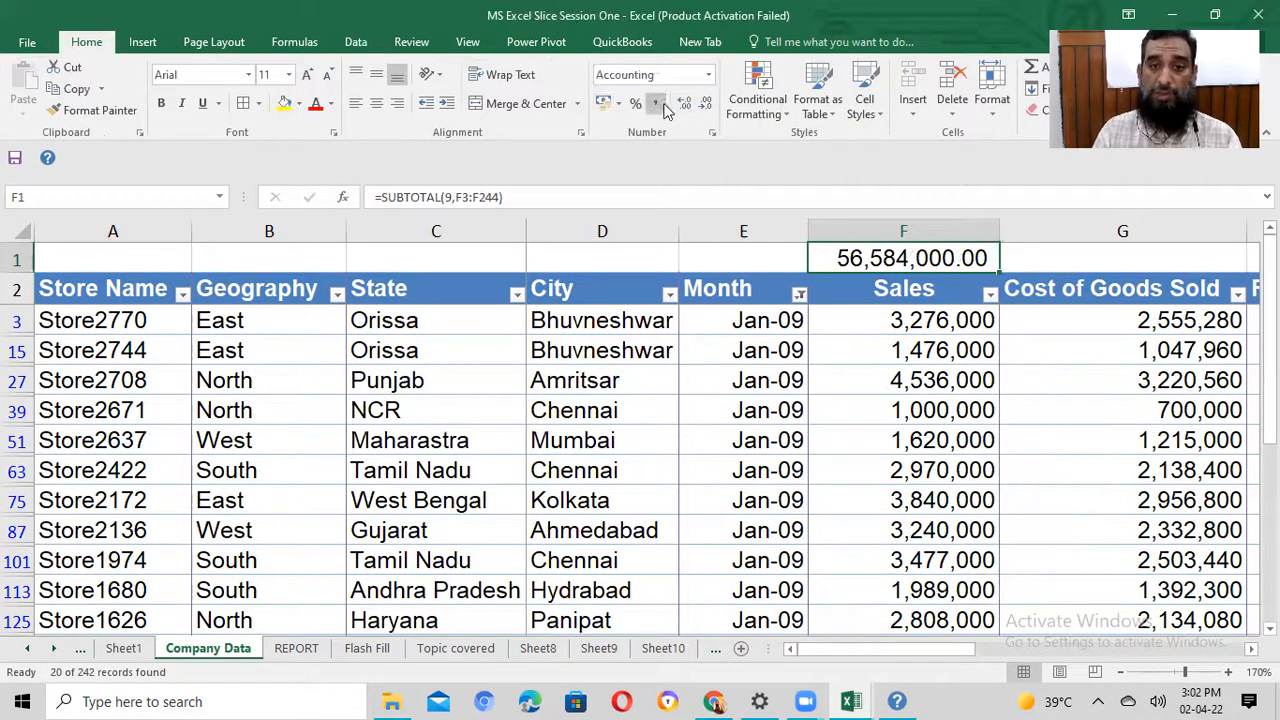
click(705, 105)
click(705, 105)
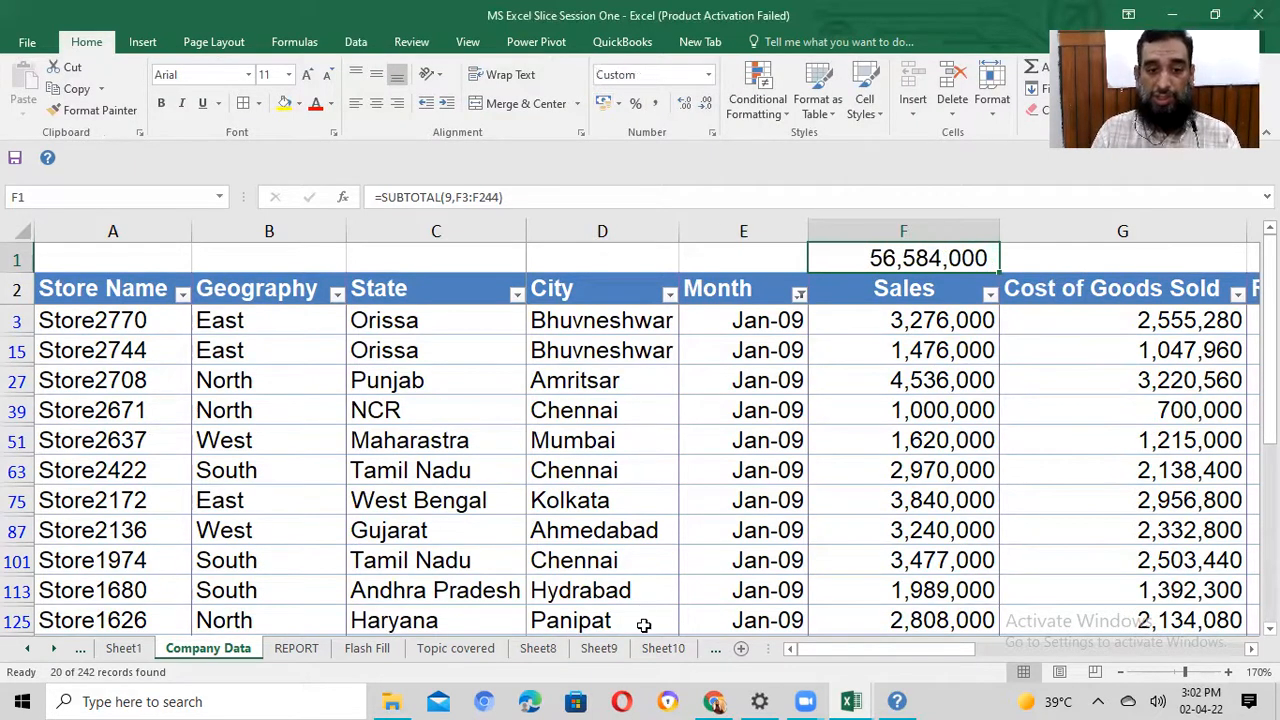
Step: Check the Sales grand total in B17 of the REPORT sheet
click(300, 580)
key(Down)
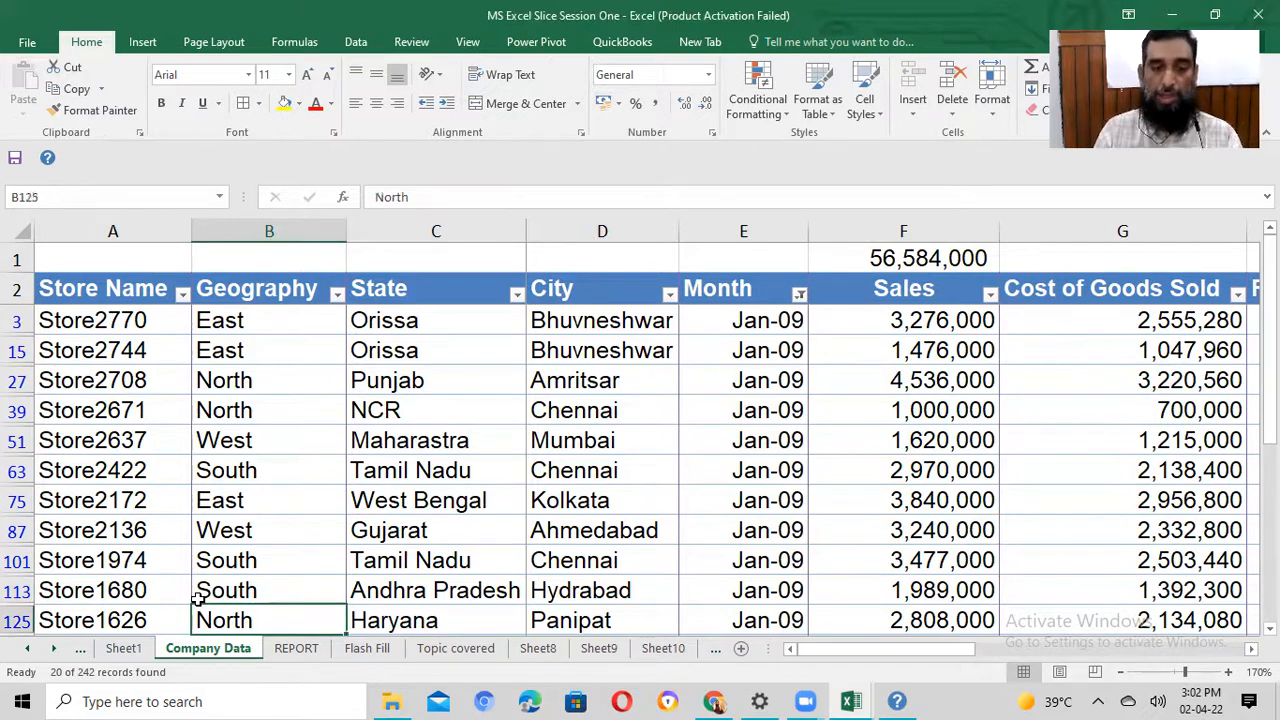
key(ctrl+Page_Down)
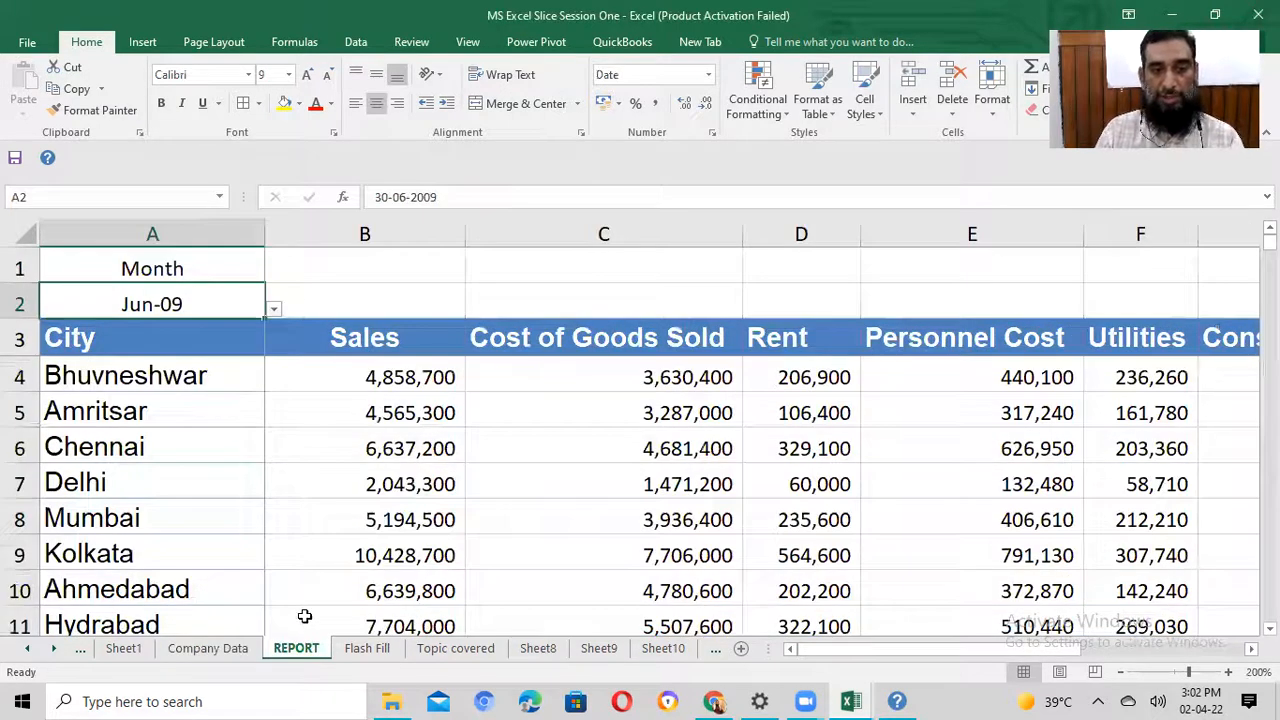
scroll(330, 540, down, 4)
click(368, 422)
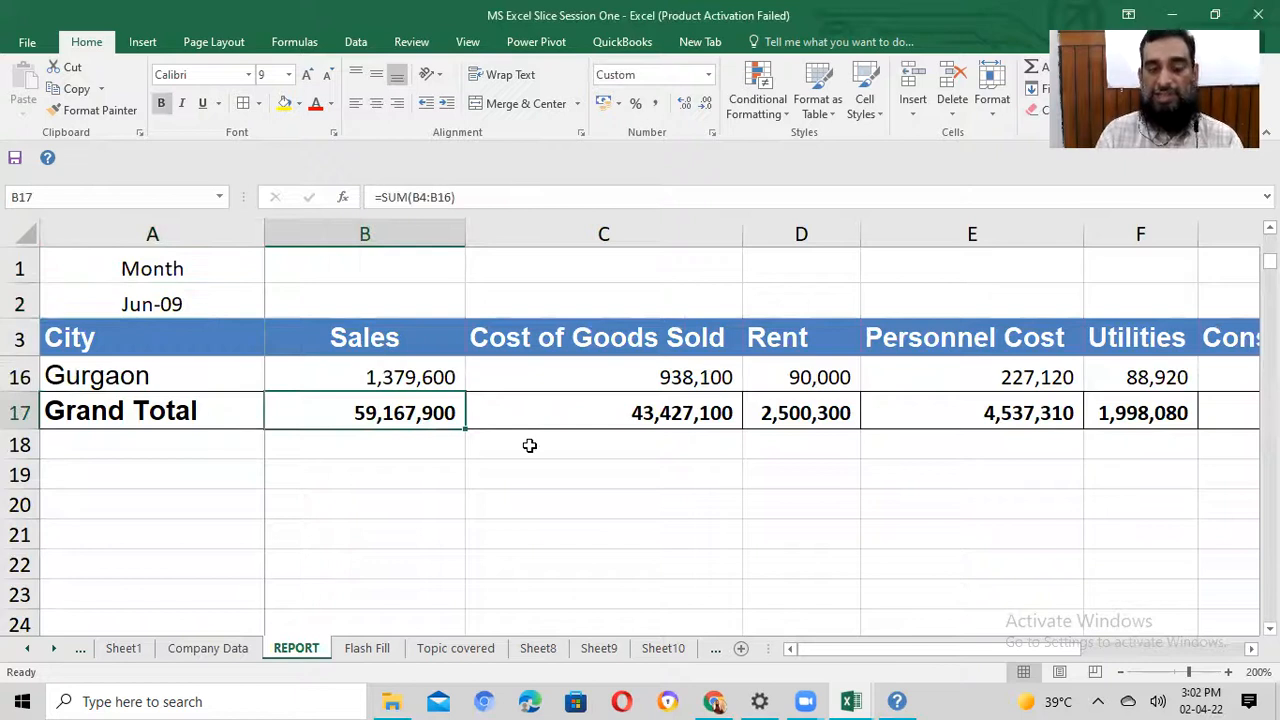
Step: Set the REPORT sheet's month in A2 to Jan-09
click(225, 306)
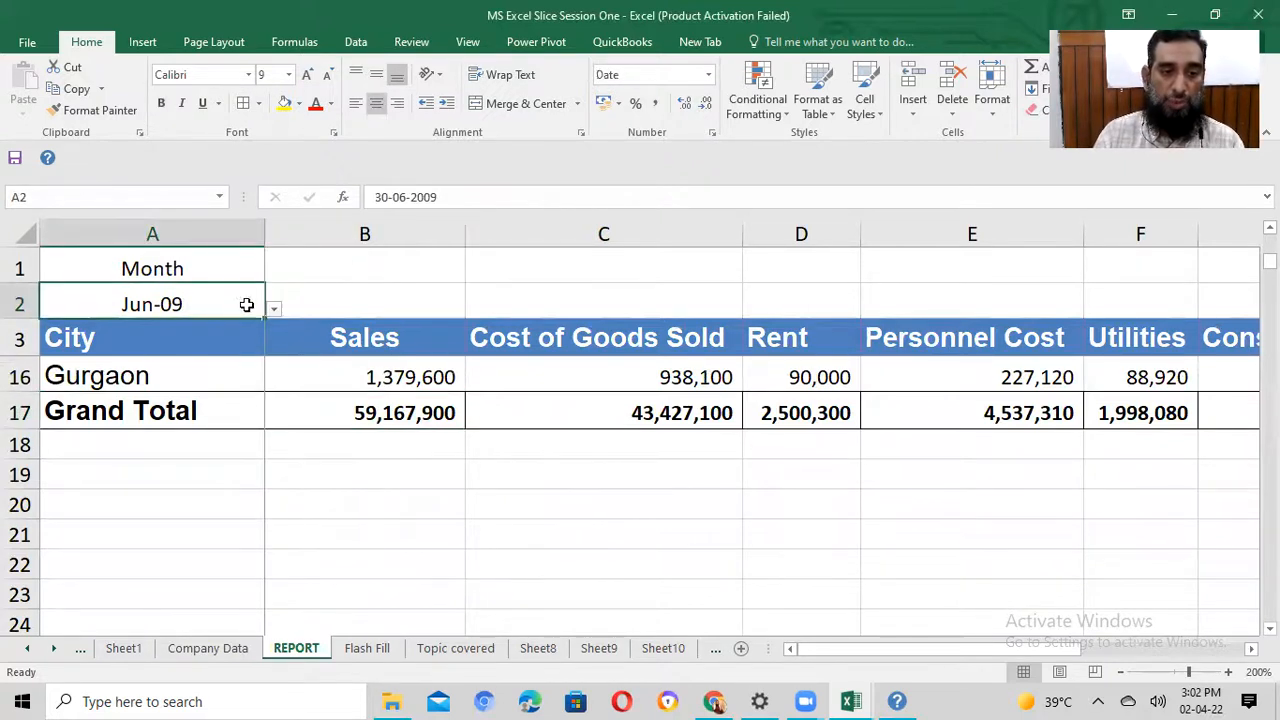
click(272, 308)
scroll(300, 440, up, 2)
click(208, 335)
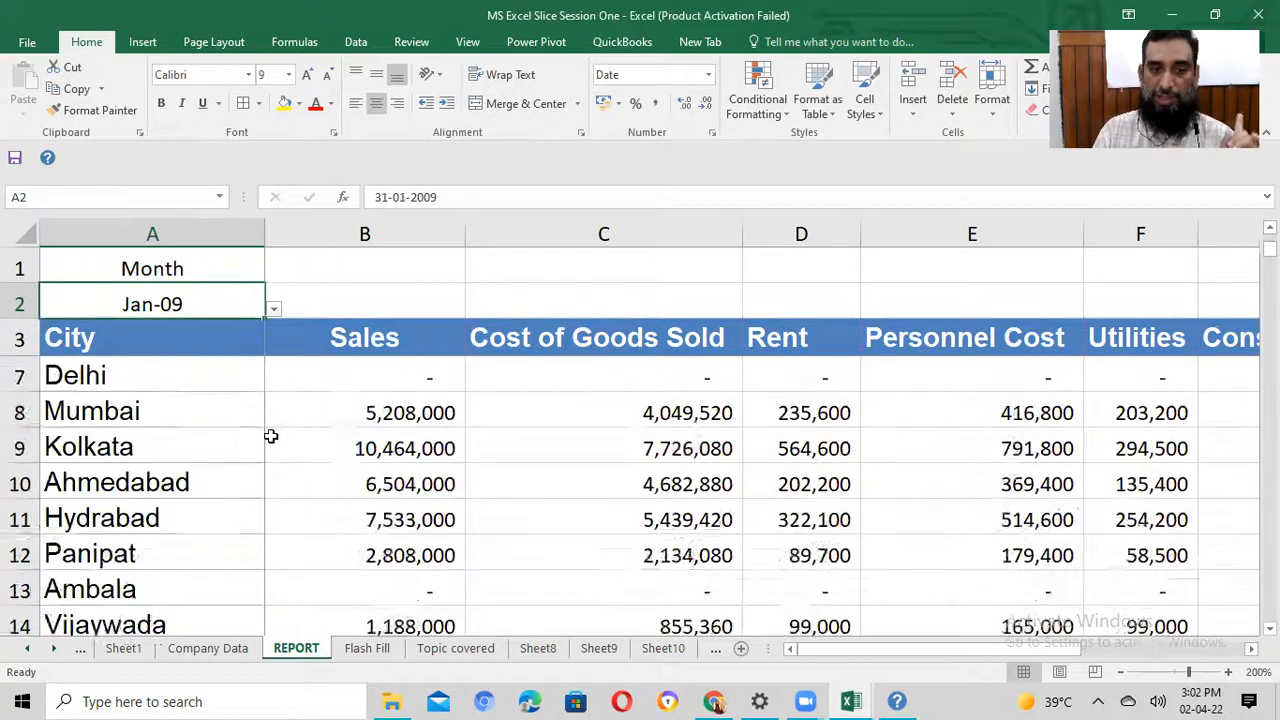
scroll(320, 440, up, 1)
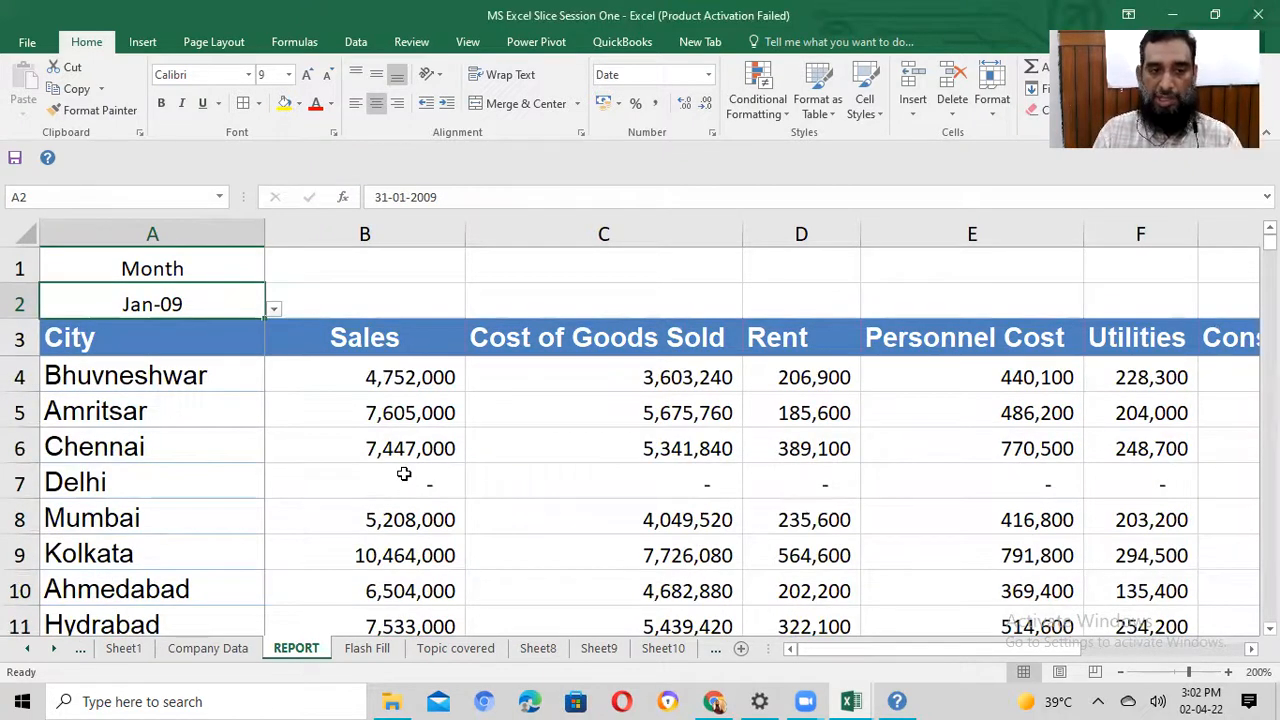
Step: Compare the REPORT sheet's Jan-09 Sales grand total with the filtered subtotal in F1 of Company Data
scroll(405, 480, down, 3)
click(414, 553)
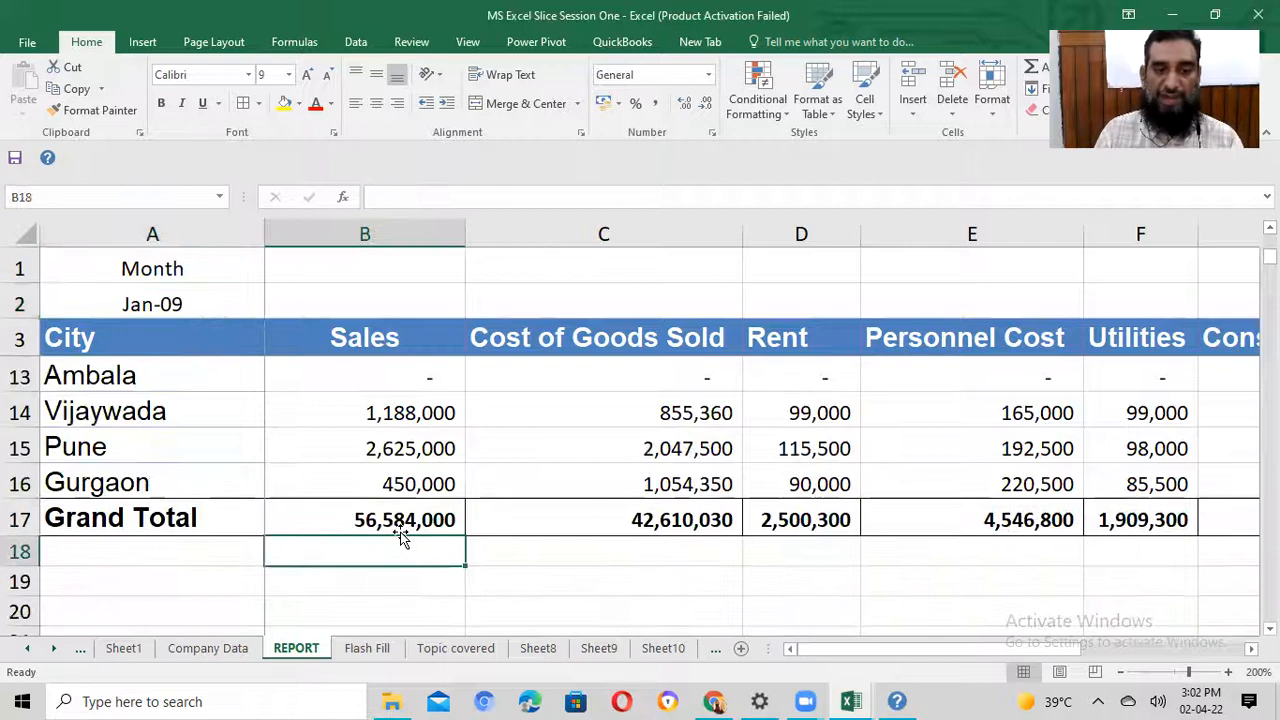
click(219, 650)
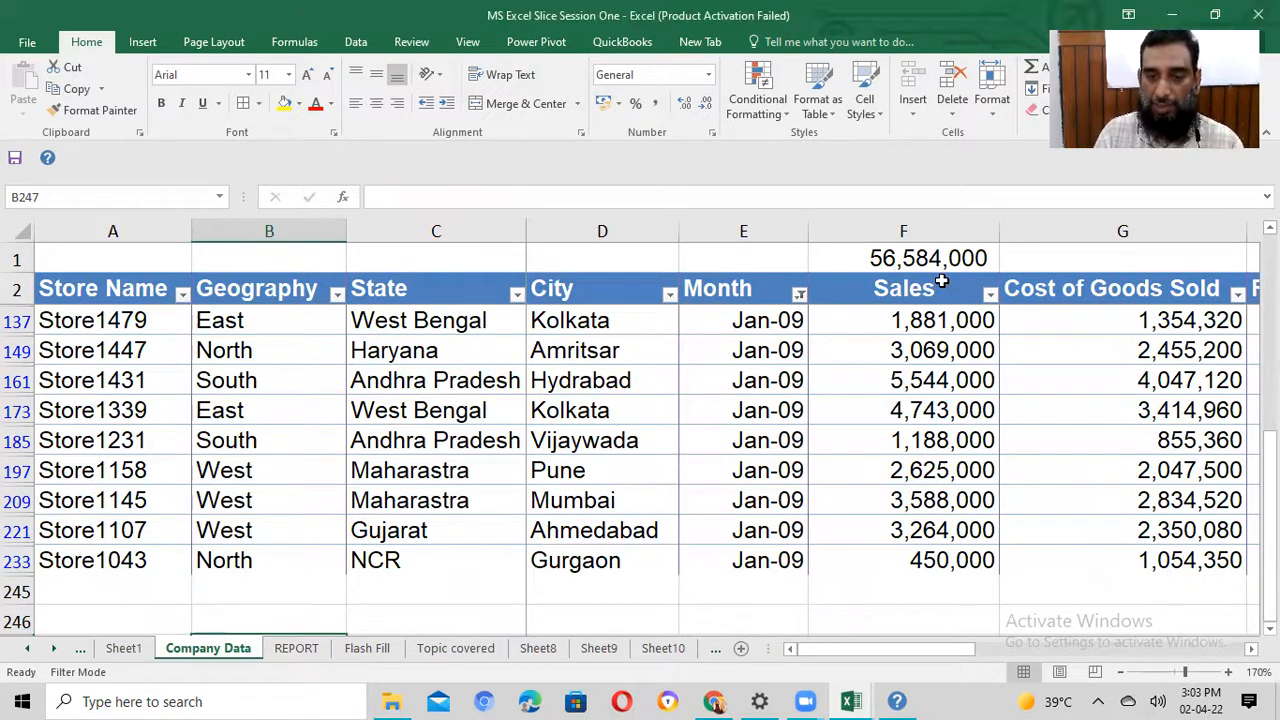
click(318, 648)
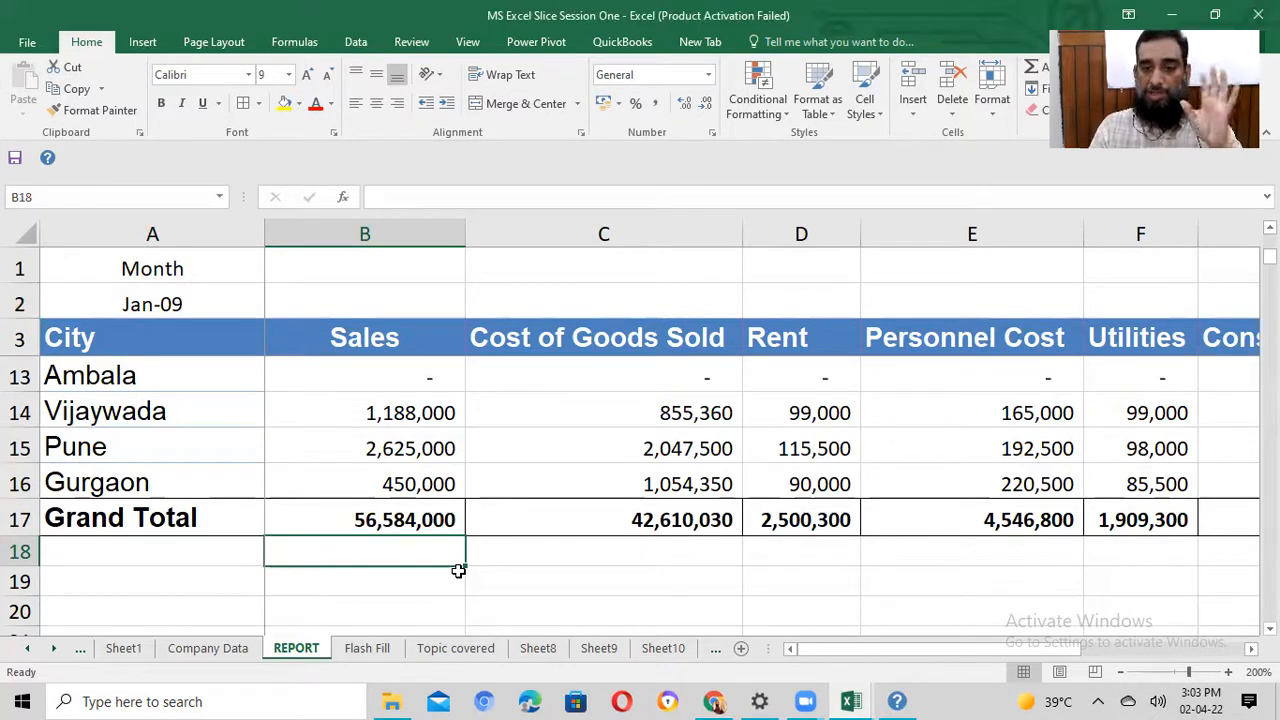
scroll(456, 568, down, 1)
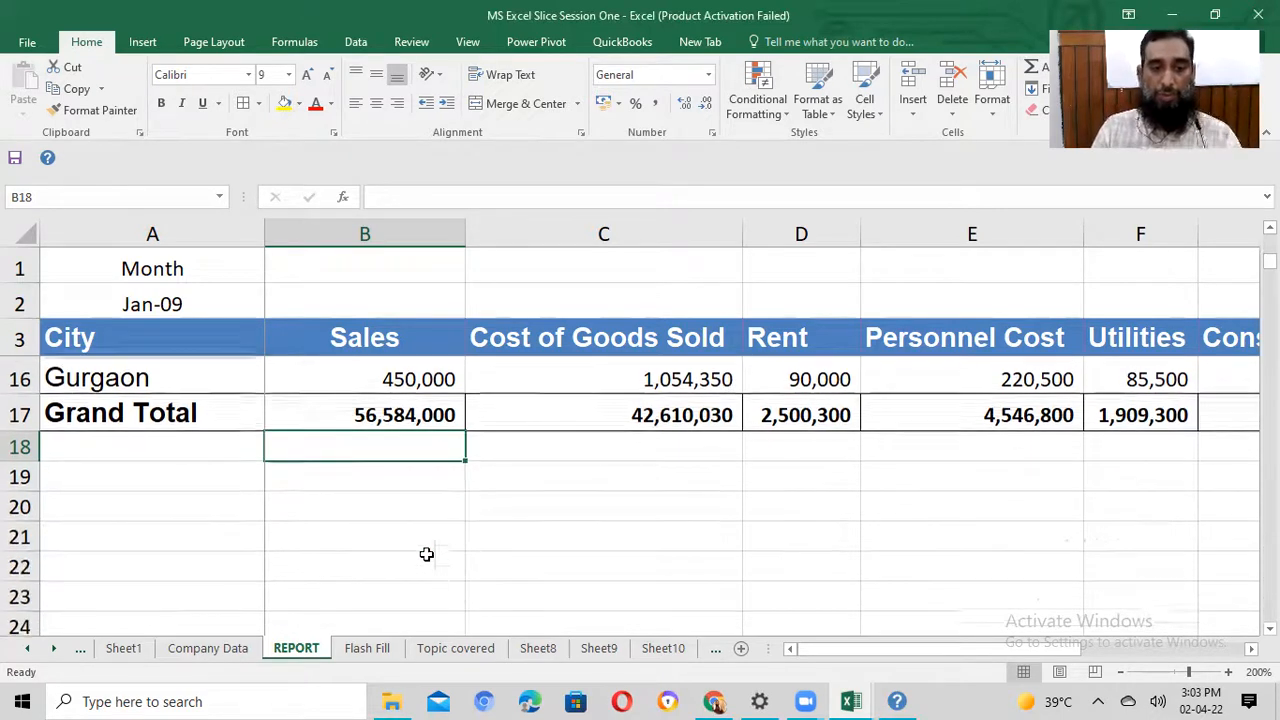
click(122, 473)
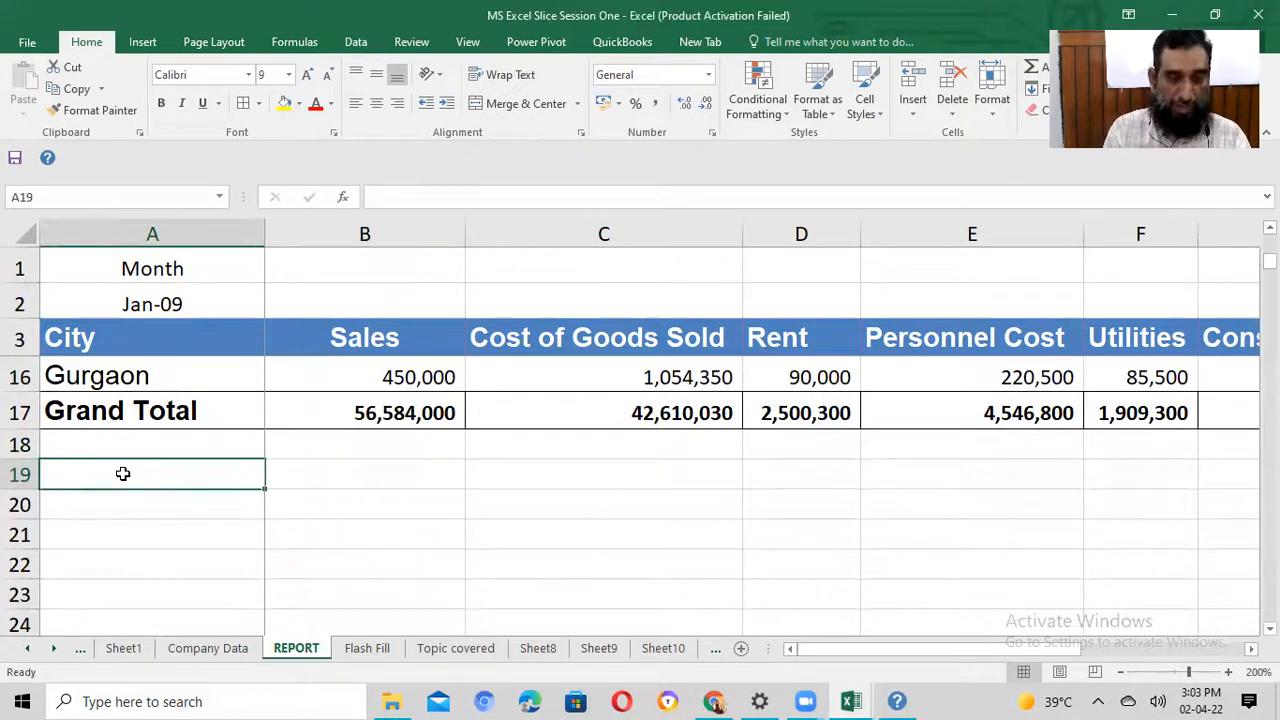
text(Mo)
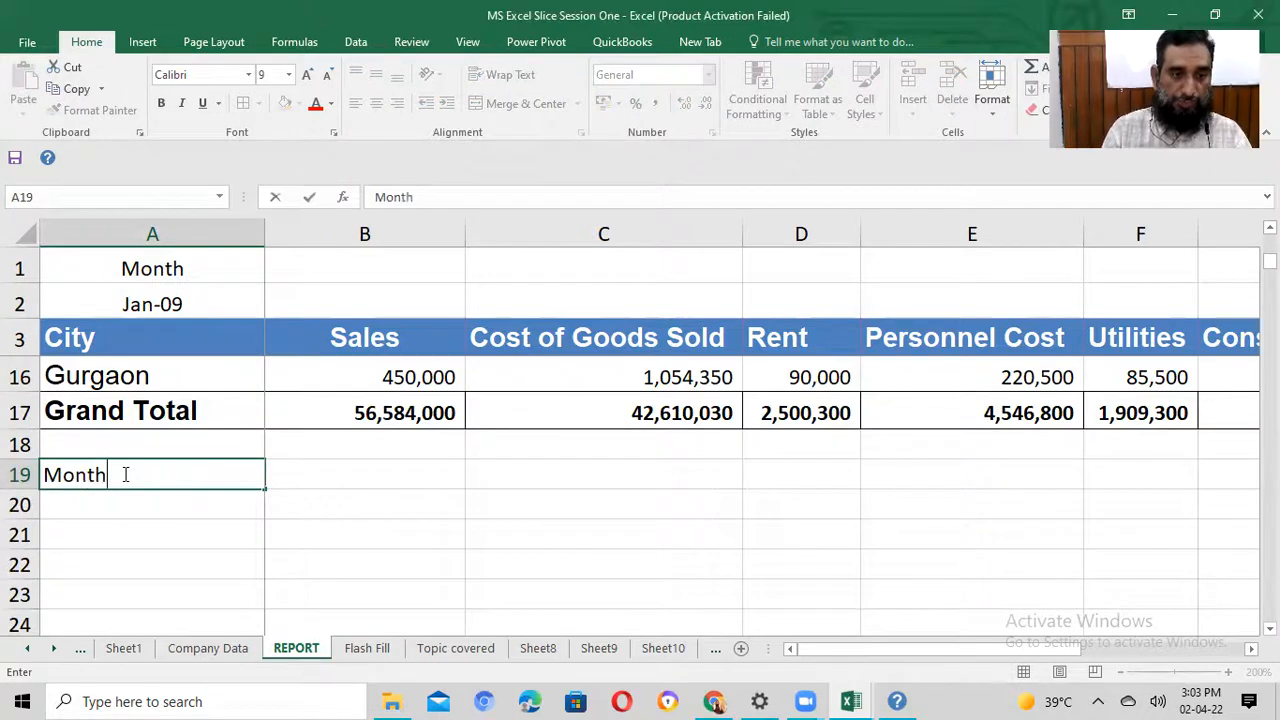
text(nth)
key(Escape)
Step: Copy the month from A2 of the REPORT sheet into A19 beneath the Grand Total row
click(134, 330)
click(148, 302)
key(ctrl+c)
click(211, 468)
key(ctrl+v)
click(380, 477)
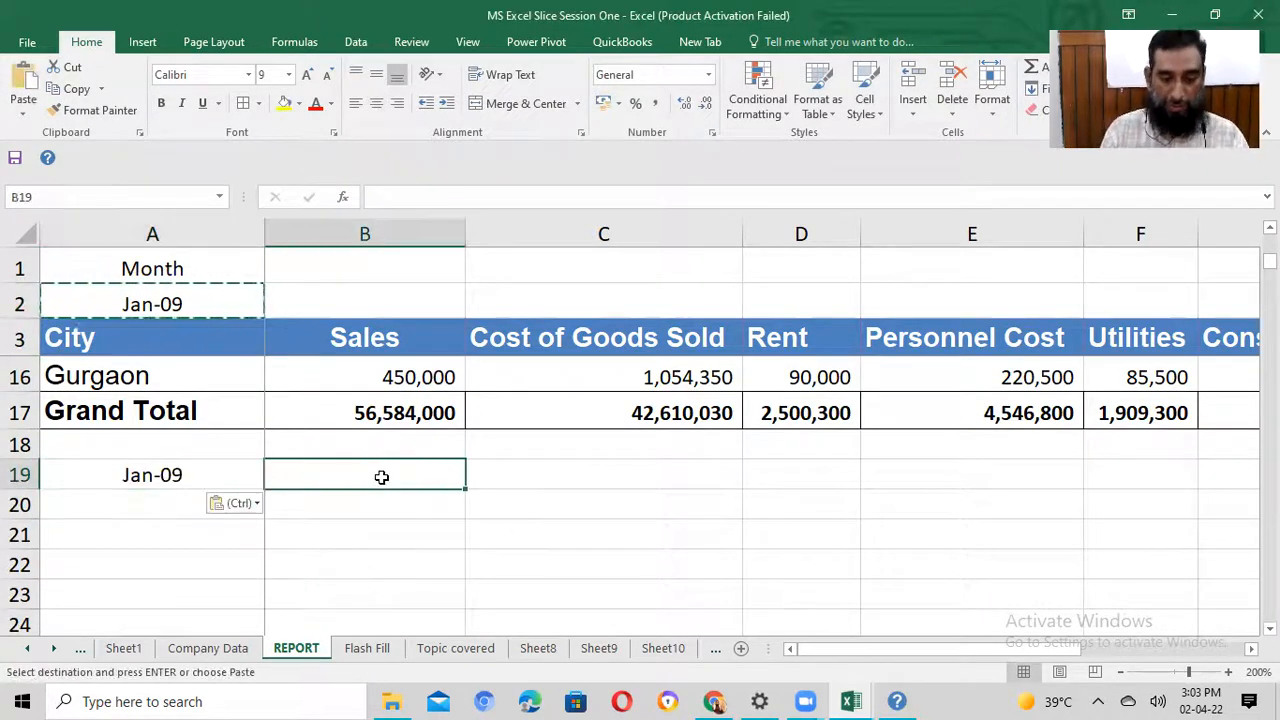
text(=)
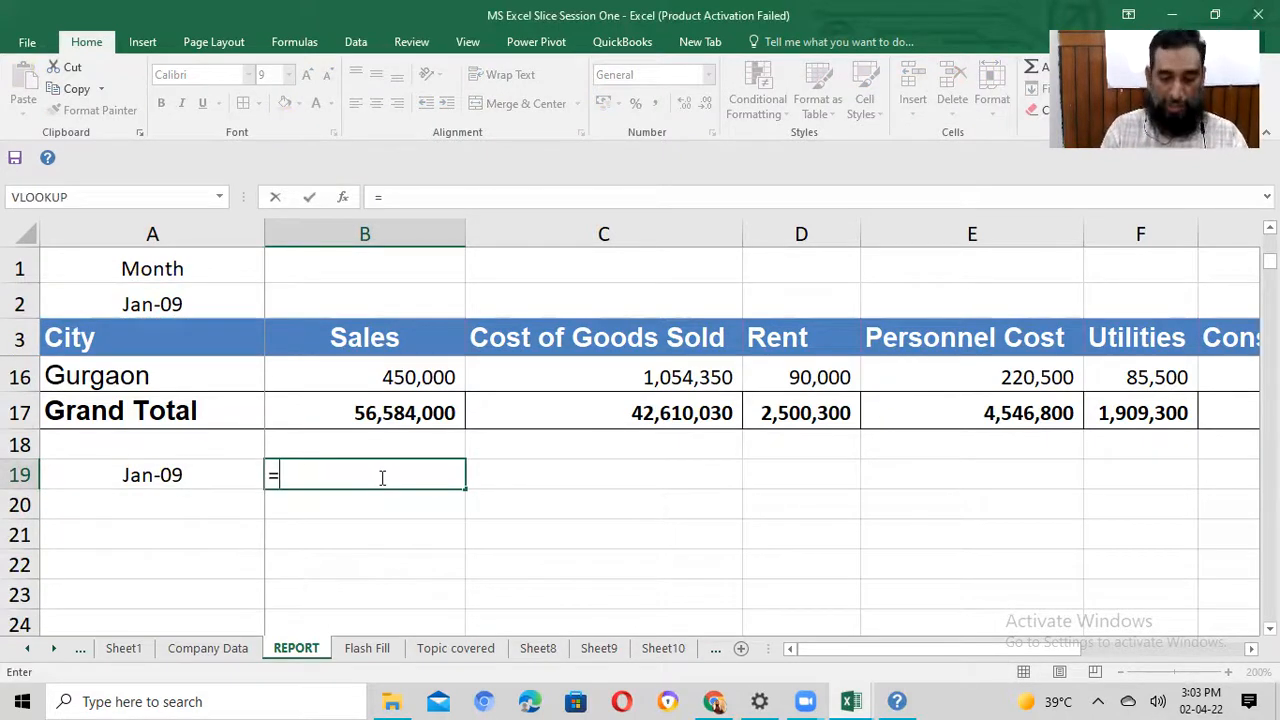
text(sumif)
key(Tab)
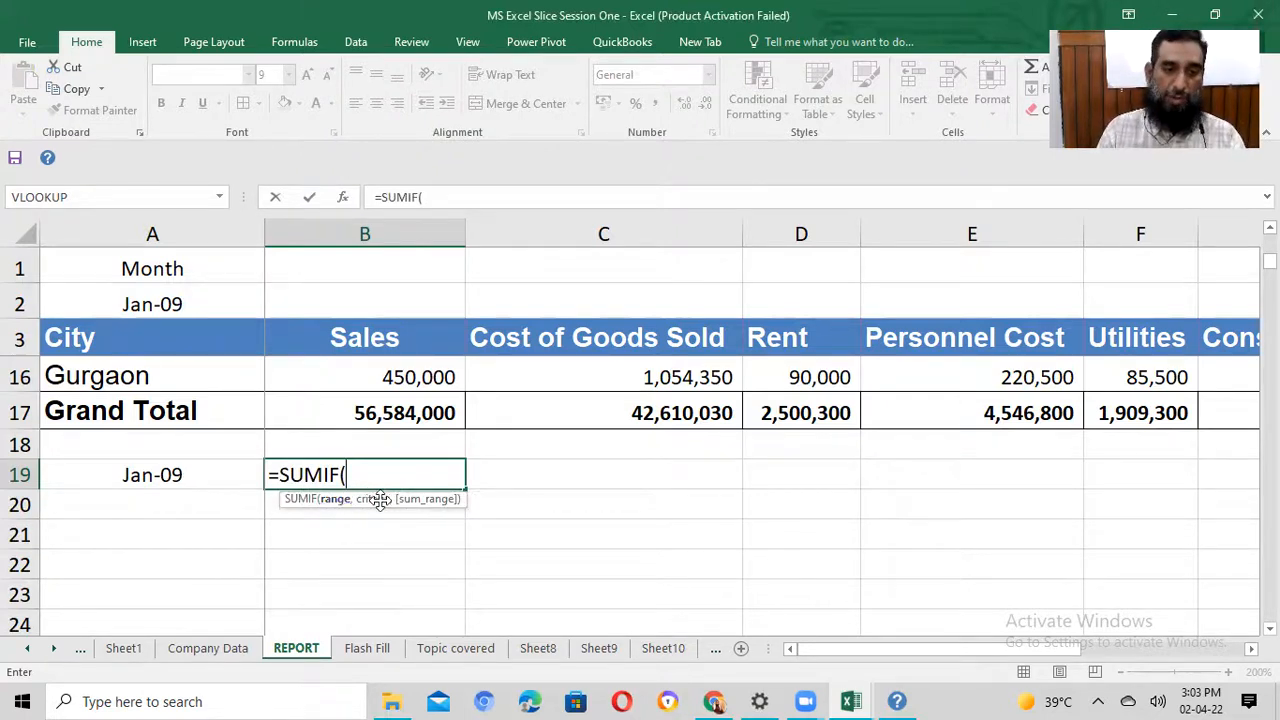
click(210, 648)
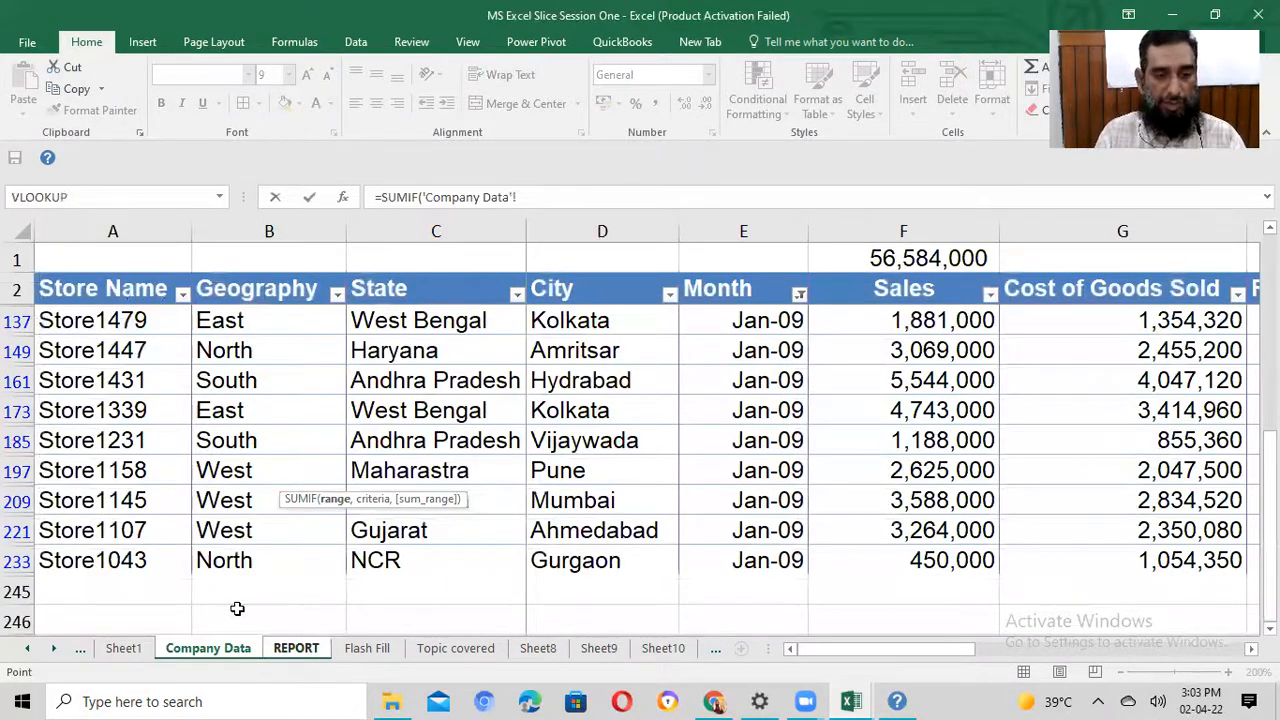
key(Escape)
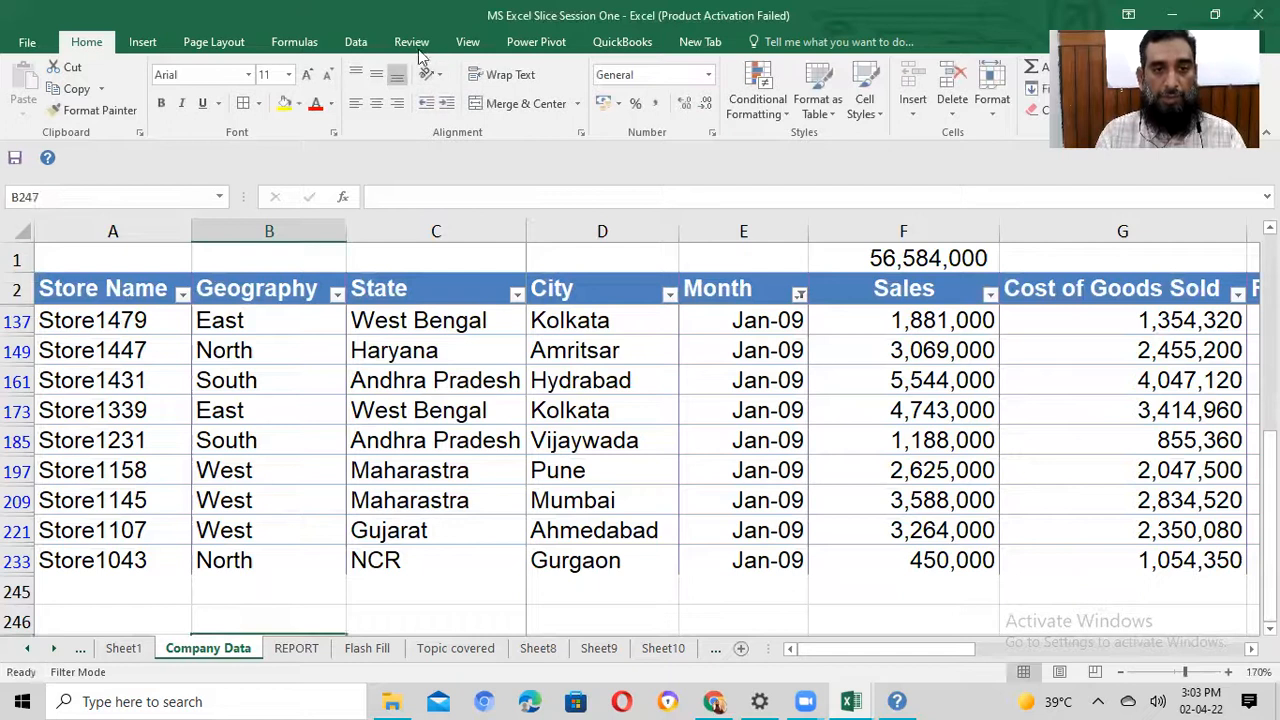
Step: Remove the filter from the Company Data table and return to the REPORT sheet
click(355, 41)
click(445, 84)
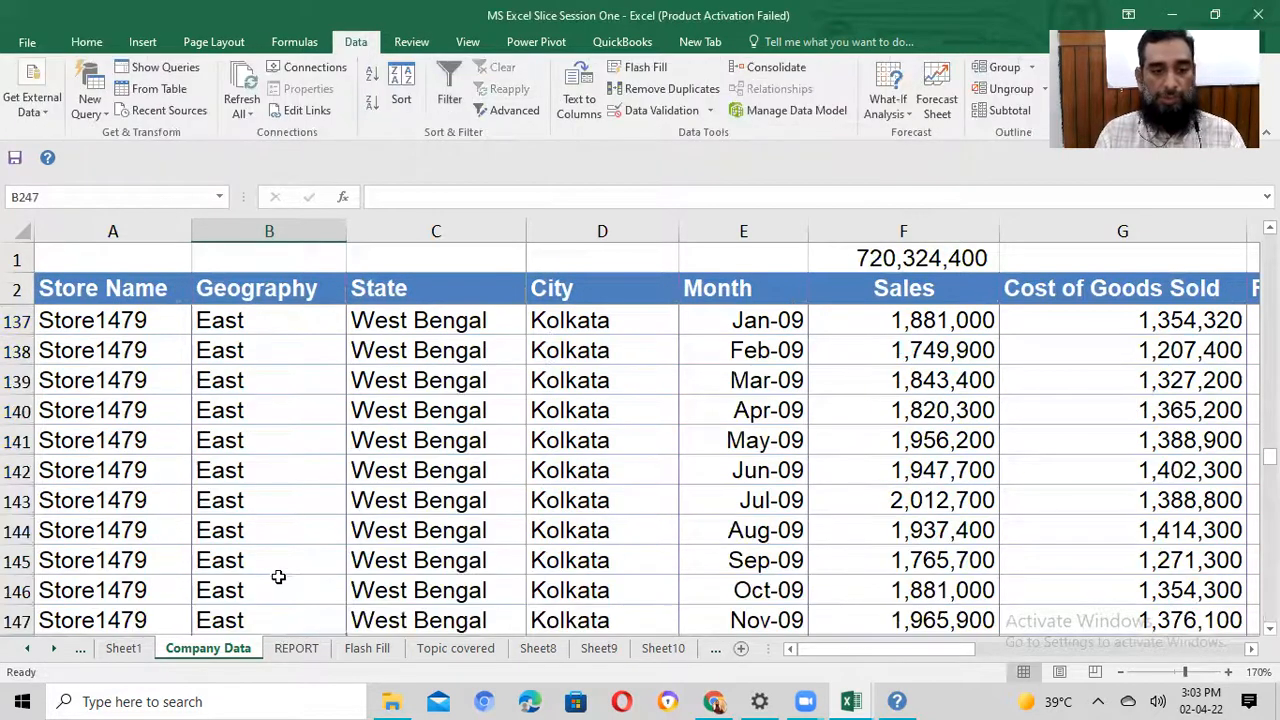
click(290, 647)
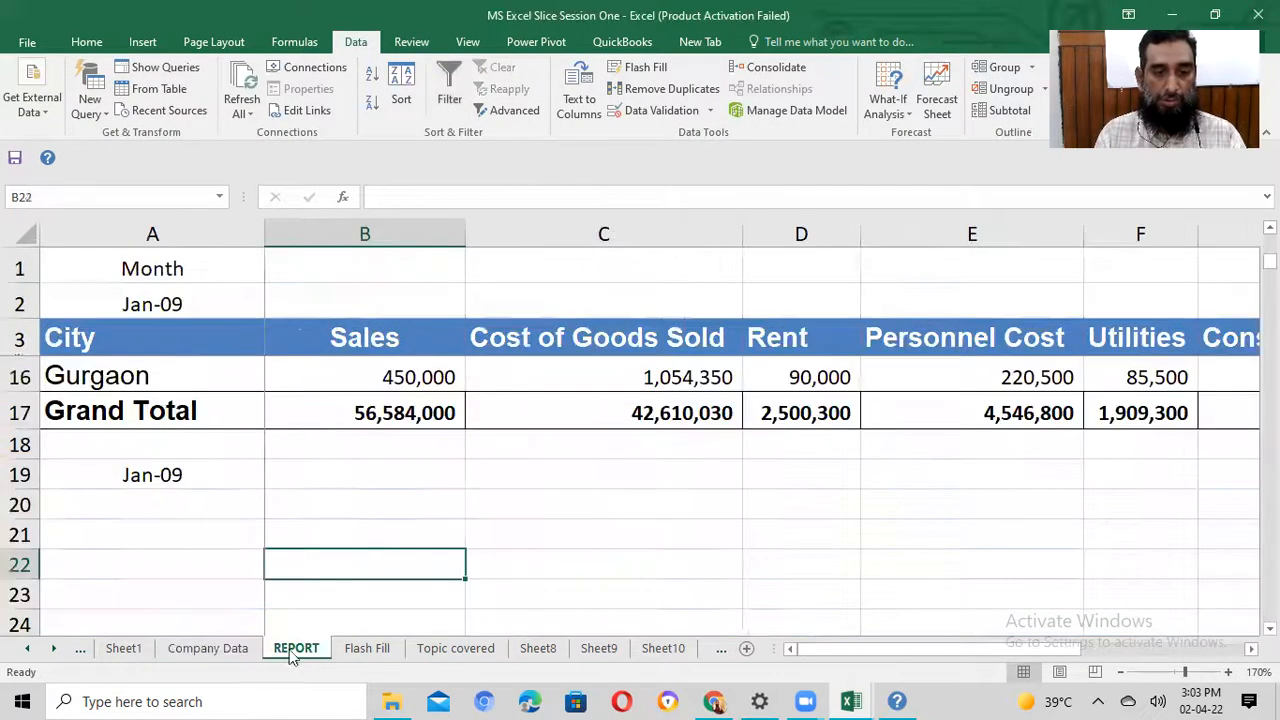
Step: Start a SUMIF formula in B19 of REPORT with the absolute month range 'Company Data'!$E$3:$E$244 as its range
click(395, 472)
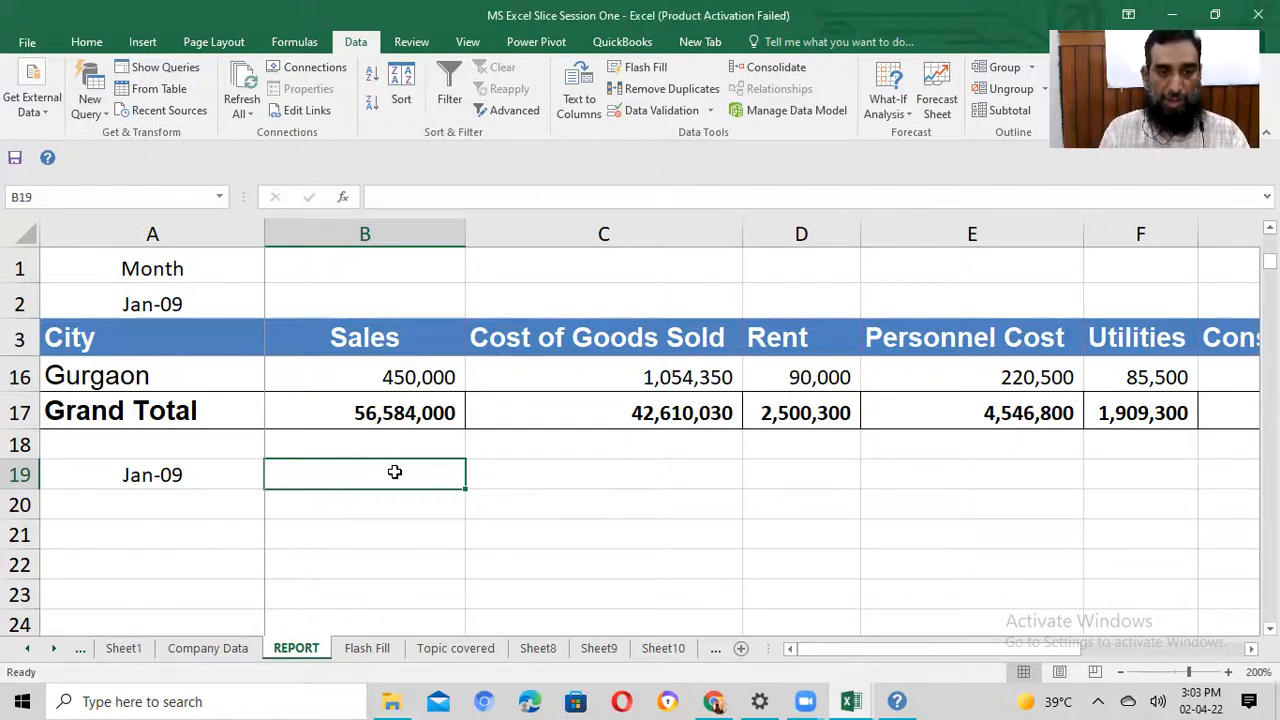
text(=su,mif)
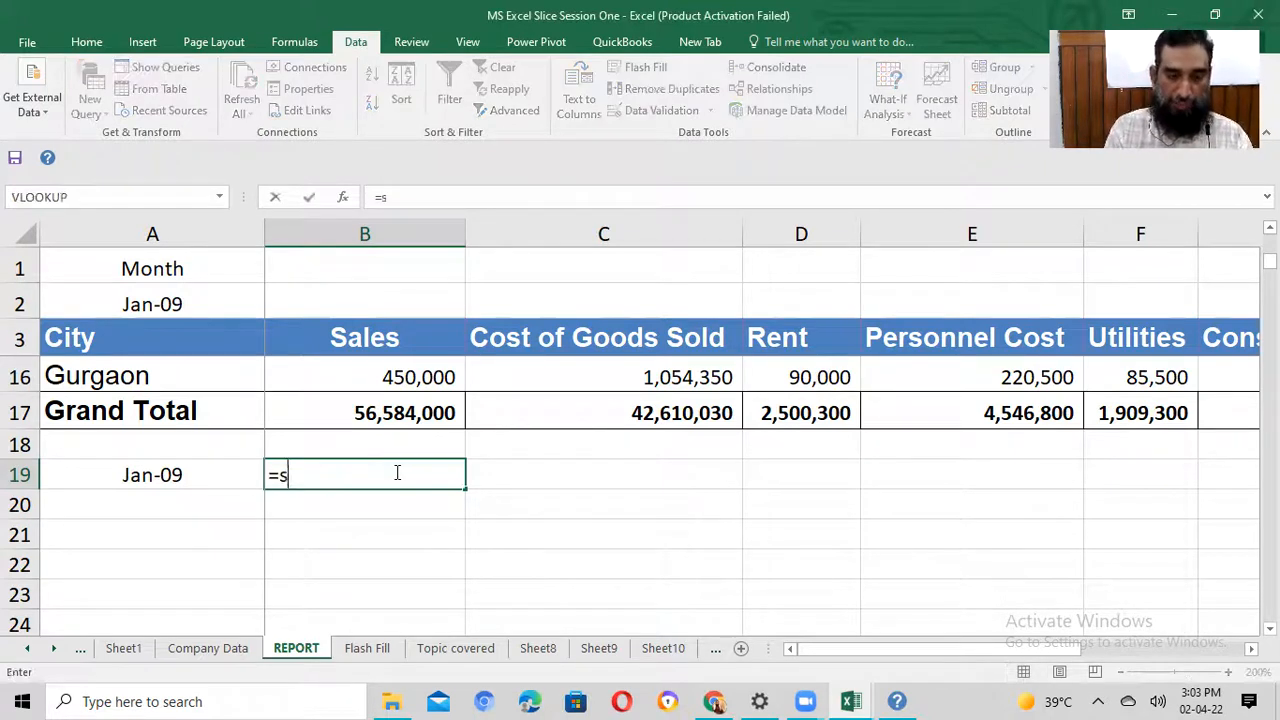
key(BackSpace)
key(BackSpace)
key(BackSpace)
key(BackSpace)
text(mi)
key(Tab)
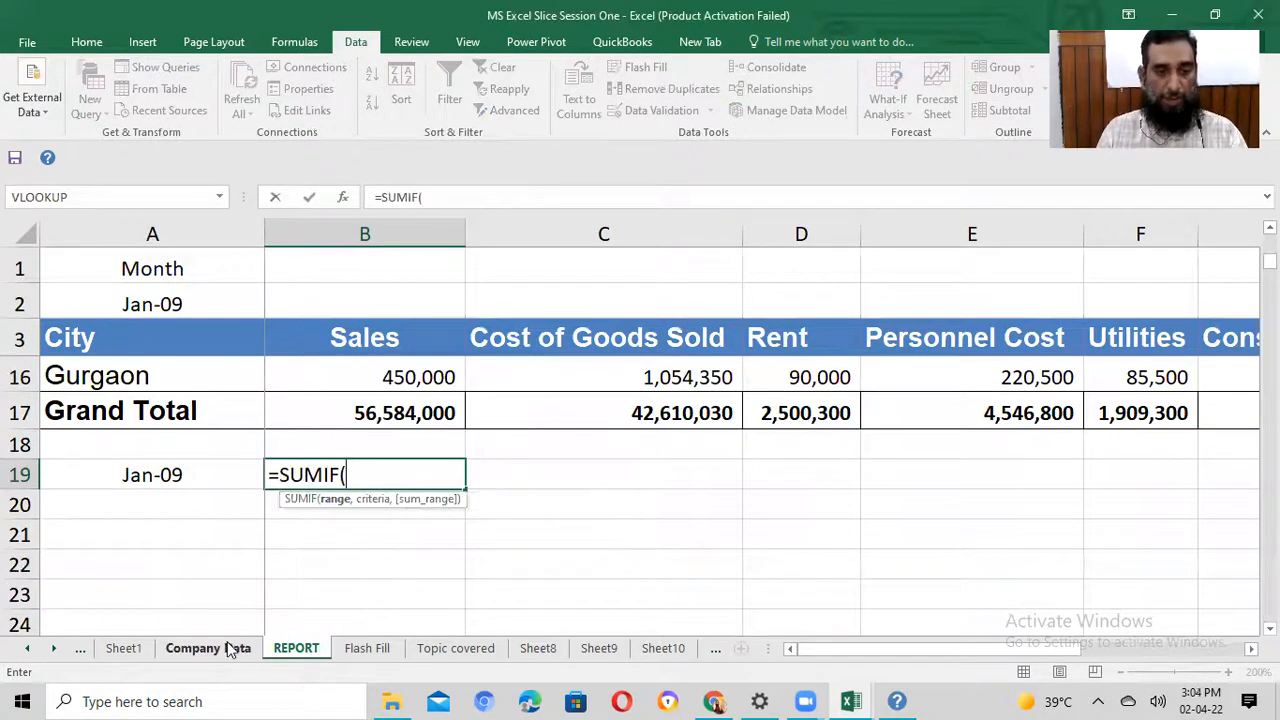
click(230, 648)
click(782, 310)
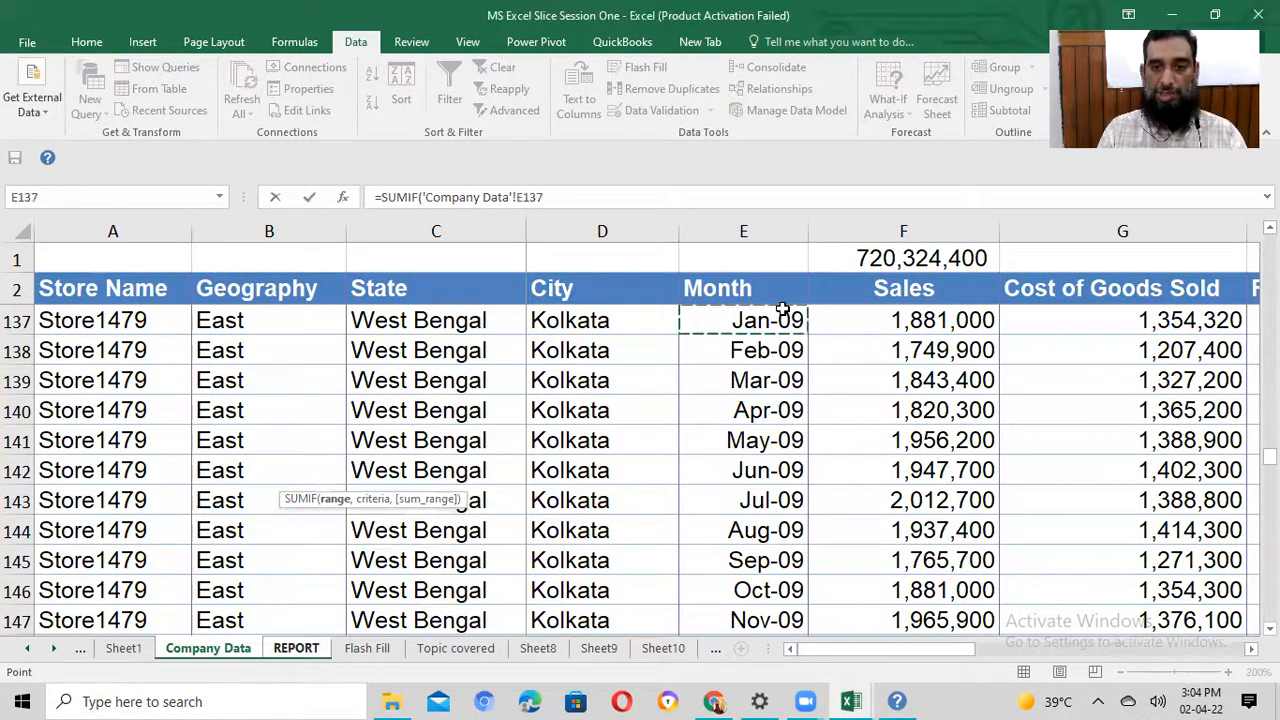
key(ctrl+shift+Right)
key(ctrl+shift+Down)
key(ctrl+BackSpace)
key(Down)
key(Up)
key(Up)
key(ctrl+Up)
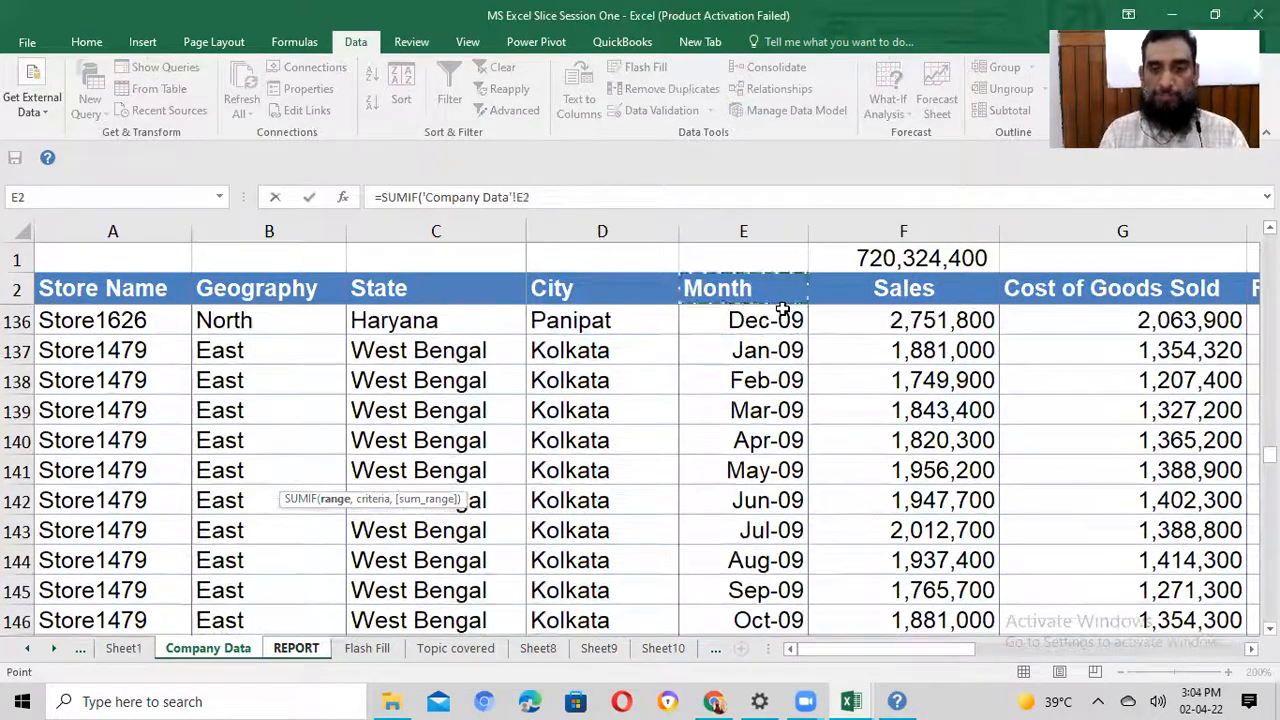
key(Down)
key(ctrl+shift+Down)
key(F4)
text(,)
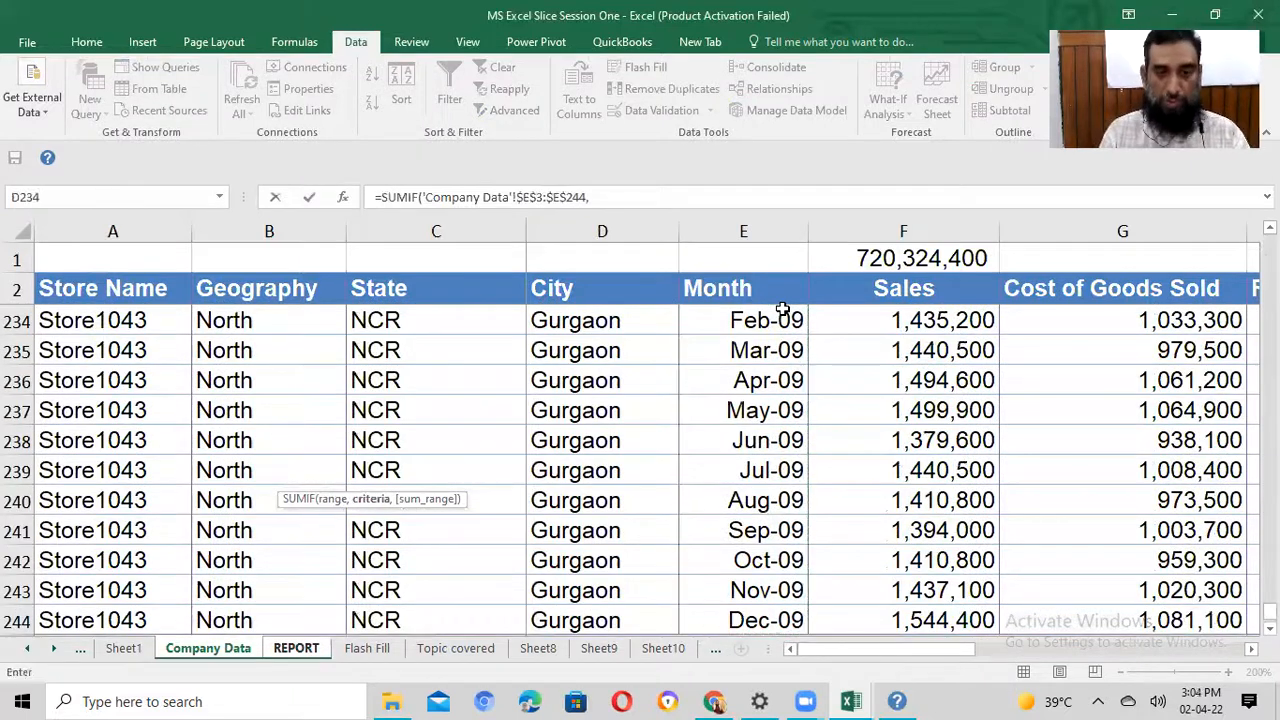
Step: Use the month in REPORT!$A$19 as the SUMIF criteria, with an absolute reference
click(297, 650)
click(209, 468)
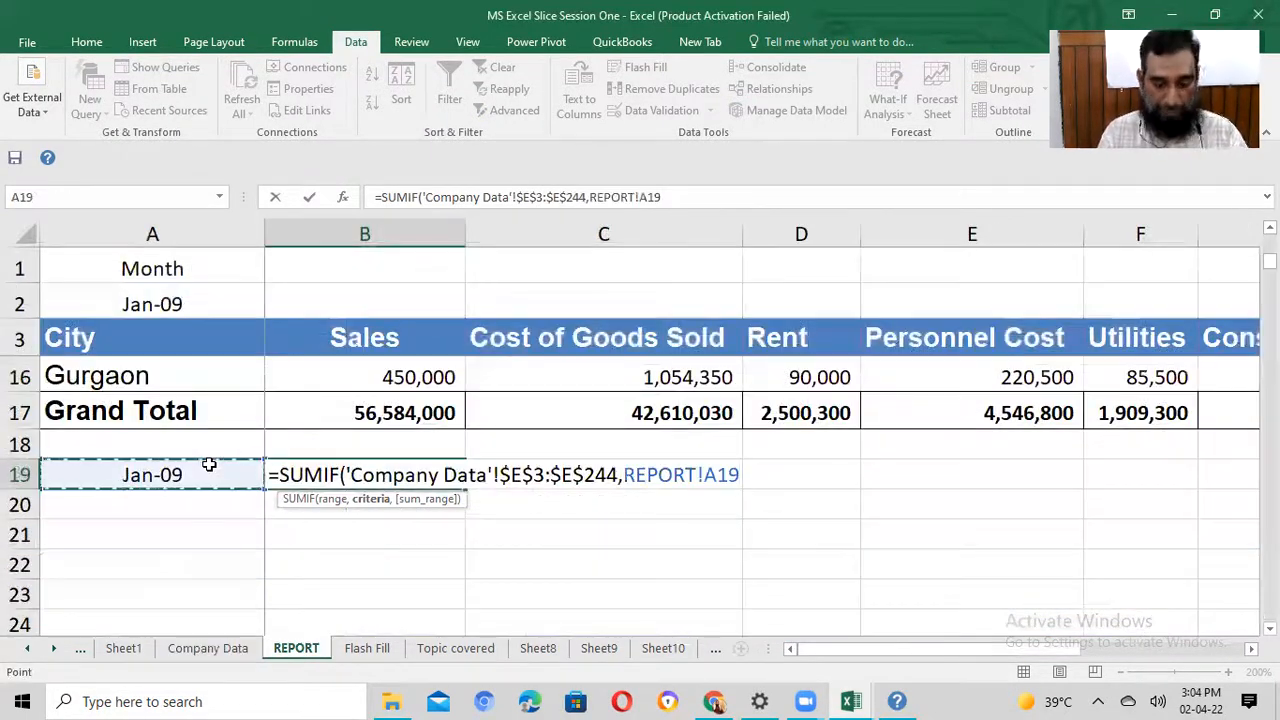
key(F4)
text(,)
Step: Set the sum range to the Sales column 'Company Data'!F$3:F$244 with only the rows locked, and enter the formula
click(208, 648)
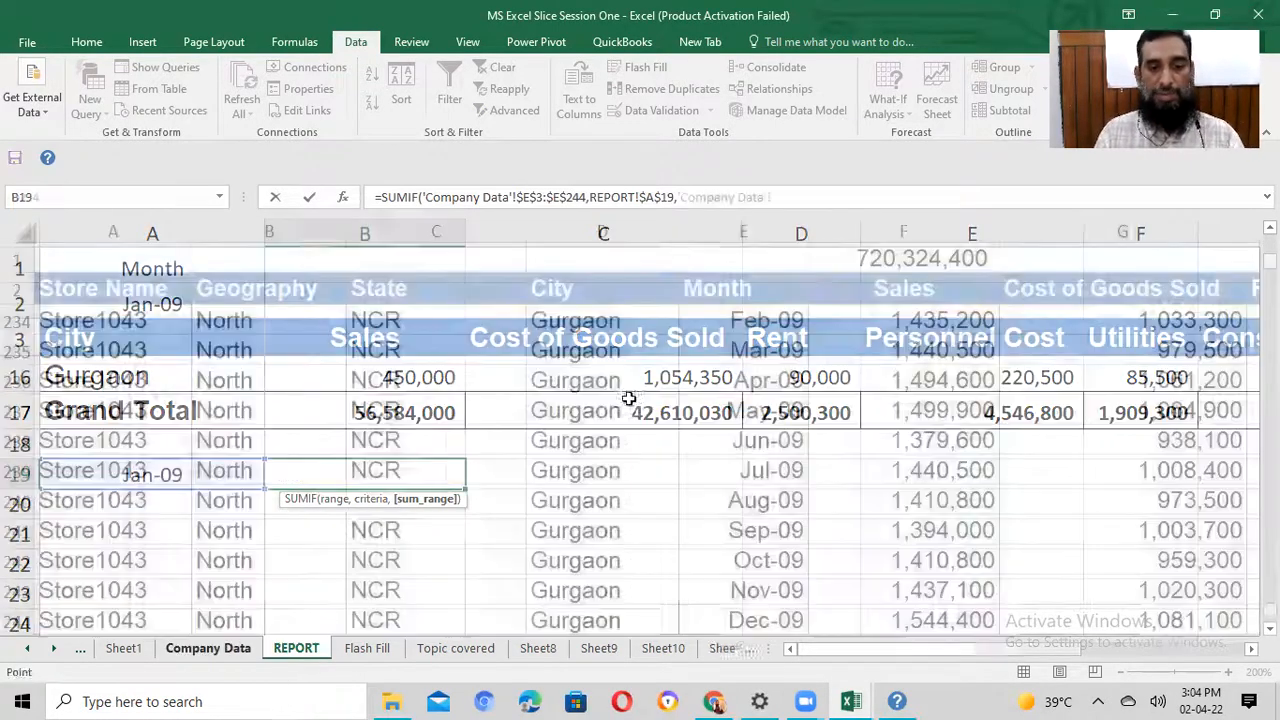
click(920, 293)
key(Down)
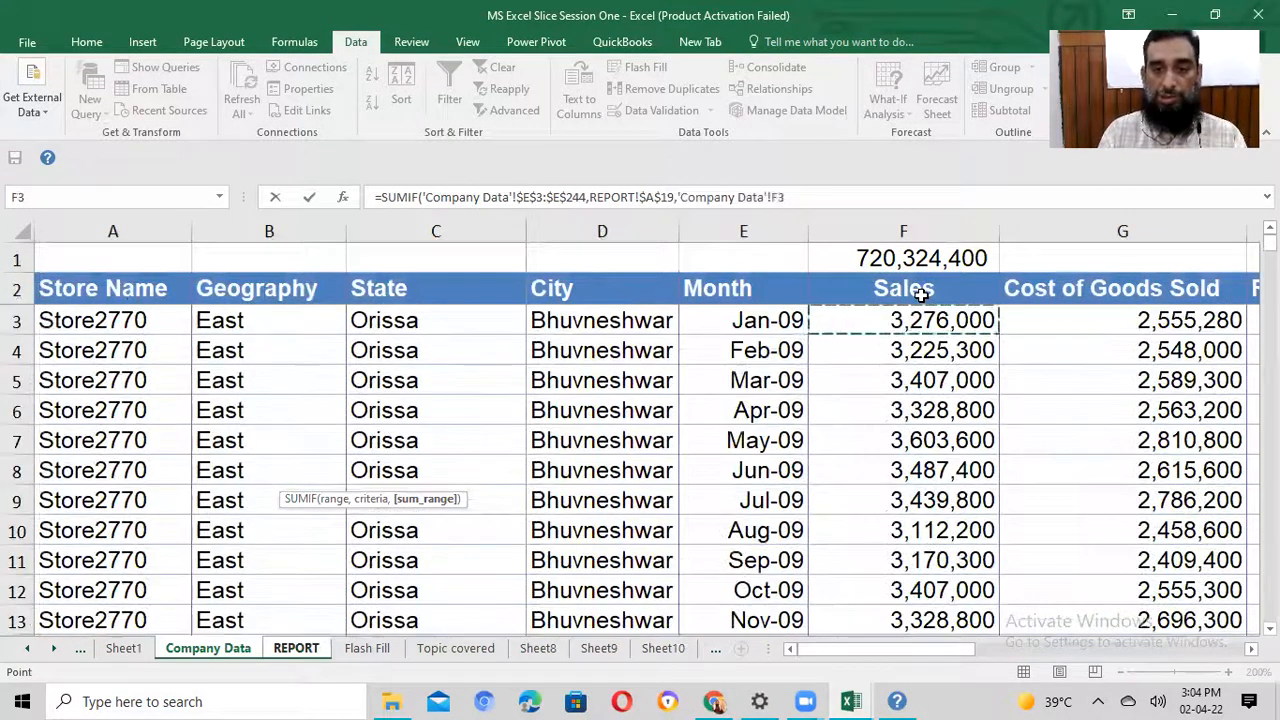
key(ctrl+shift+Down)
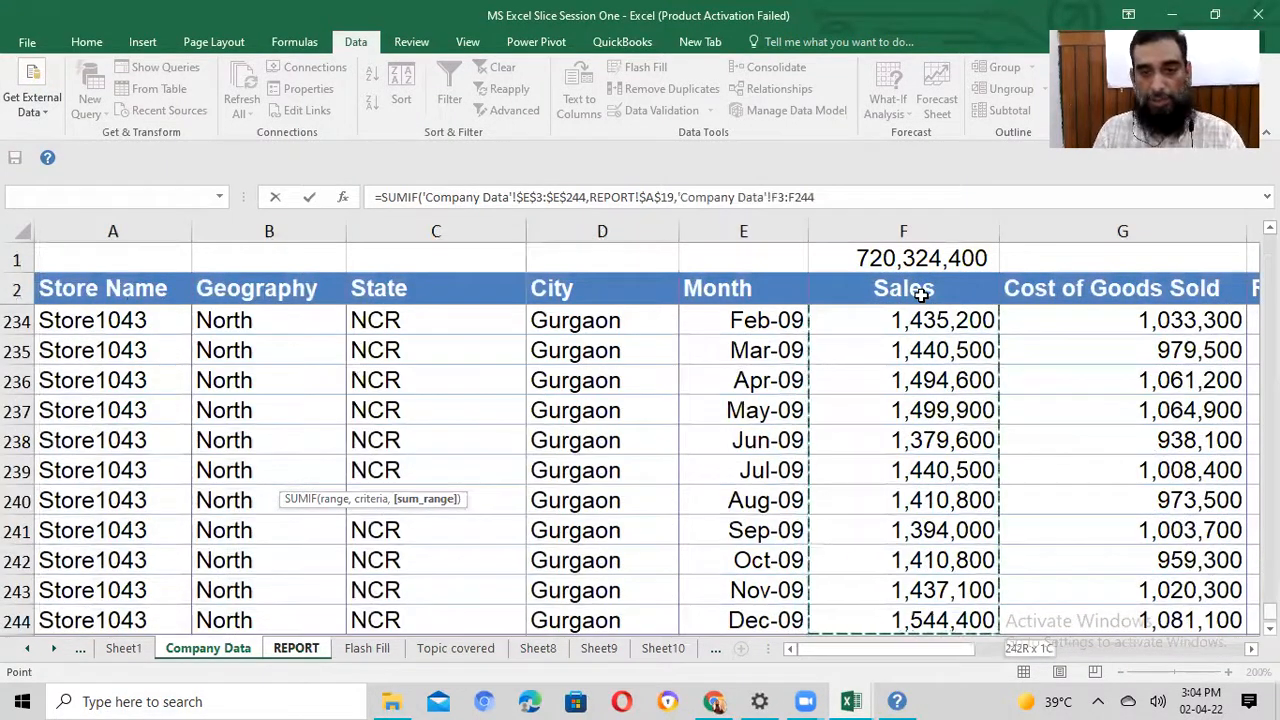
key(F4)
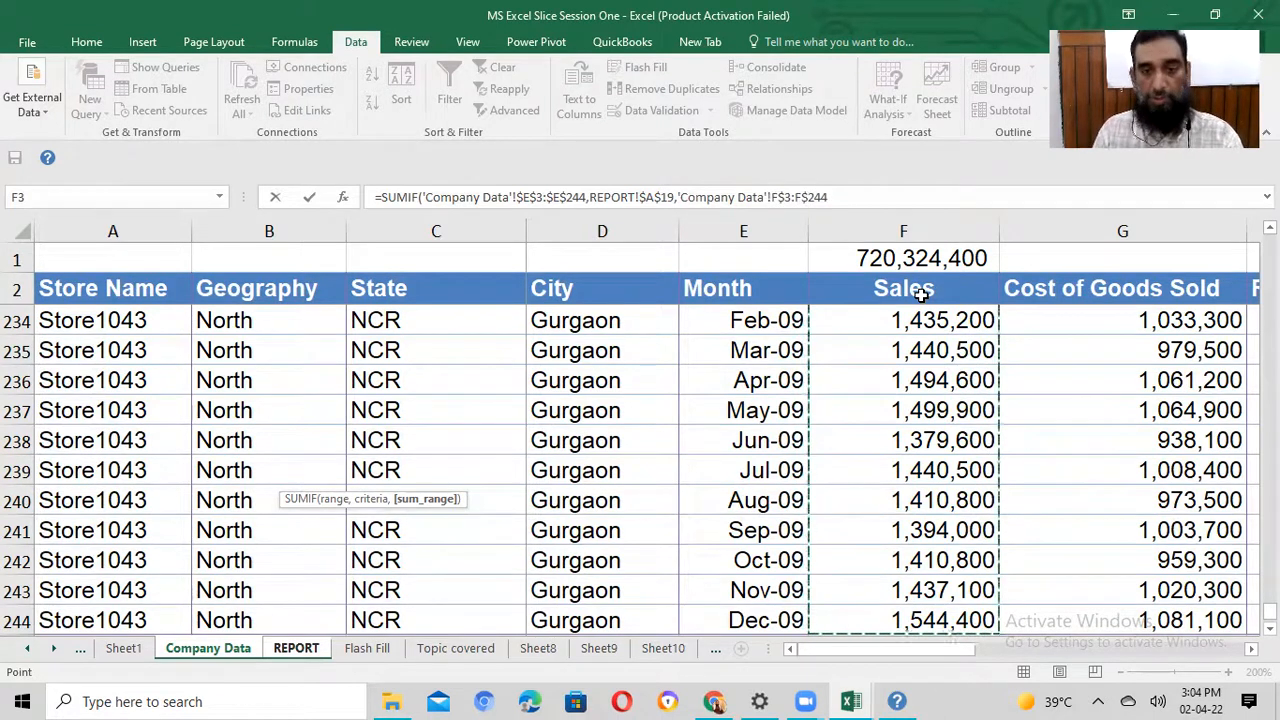
key(Return)
key(Return)
Step: Copy the SUMIF formula from B19 across to C19:H19
key(Up)
key(Up)
key(ctrl+c)
key(Right)
key(shift+Right)
key(shift+Right)
key(shift+Right)
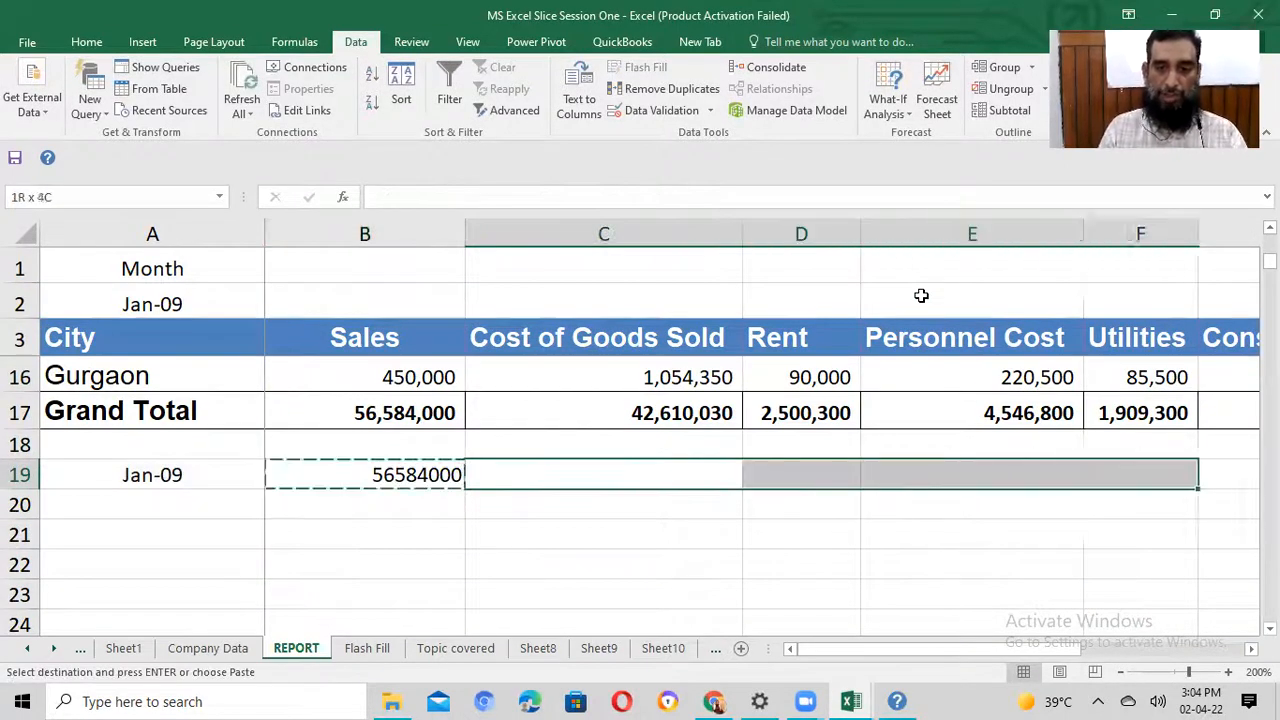
key(shift+Right)
key(shift+Right)
key(ctrl+v)
Step: Enter =B19-B17 in B21 to compute the Sales difference between the SUMIF result and the Grand Total
key(Home)
key(Right)
key(Down)
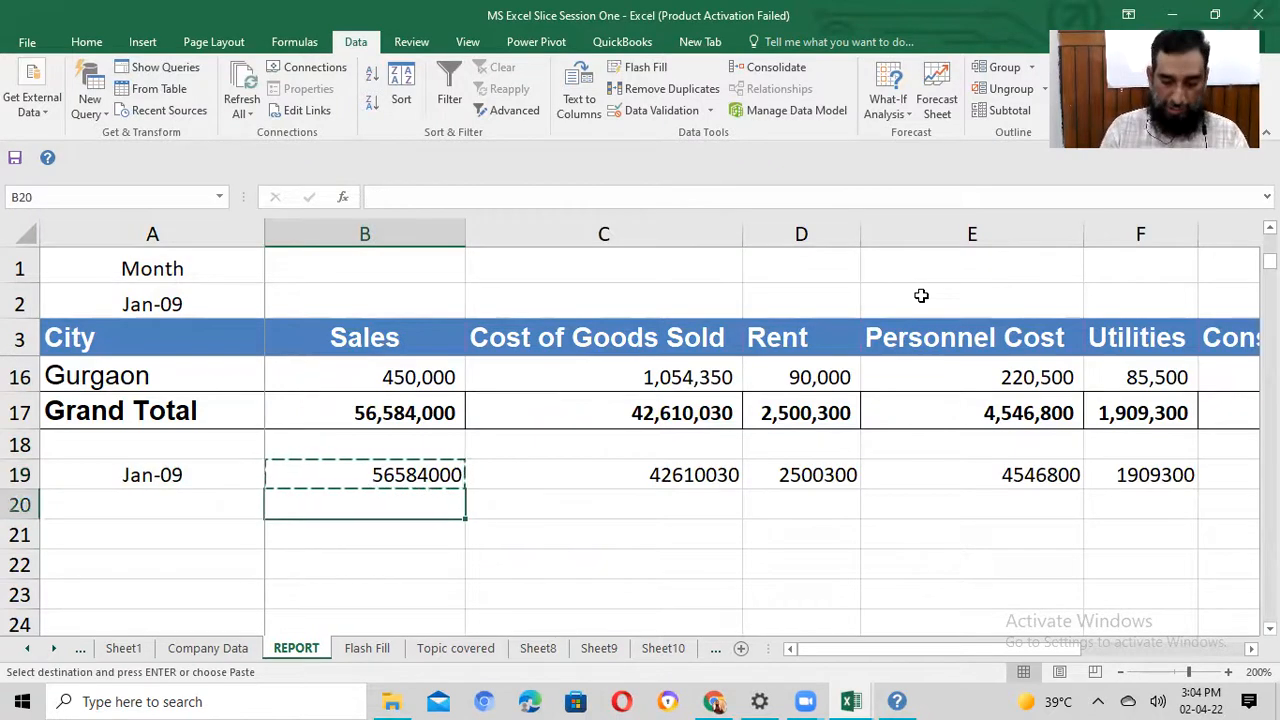
key(Down)
key(Escape)
text(=)
key(Up)
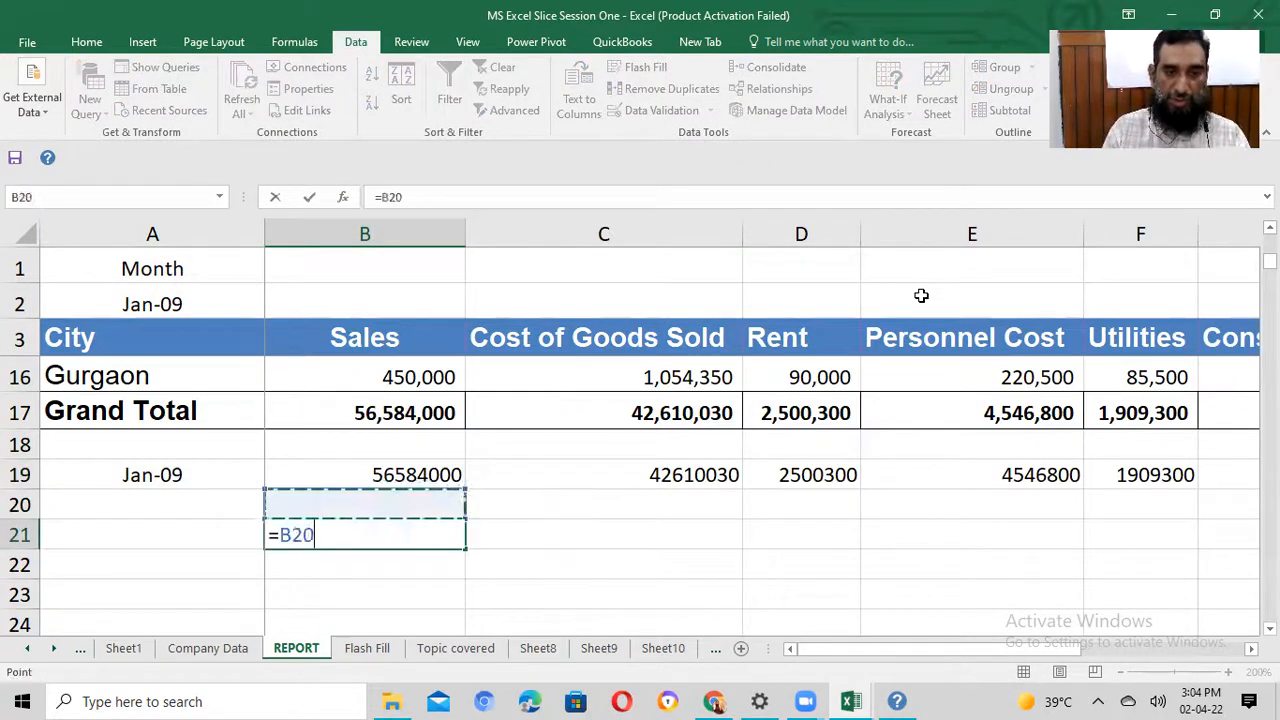
key(Up)
text(-)
key(Up)
key(Up)
key(Up)
key(Up)
key(ctrl+Return)
Step: Copy the difference formula from B21 across to C21:H21
key(ctrl+c)
key(Right)
key(shift+Right)
key(shift+Right)
key(shift+Right)
key(shift+Right)
key(shift+Right)
key(ctrl+v)
Step: Label row 21 as "difference" in cell A21
key(Left)
key(Left)
key(Right)
key(Left)
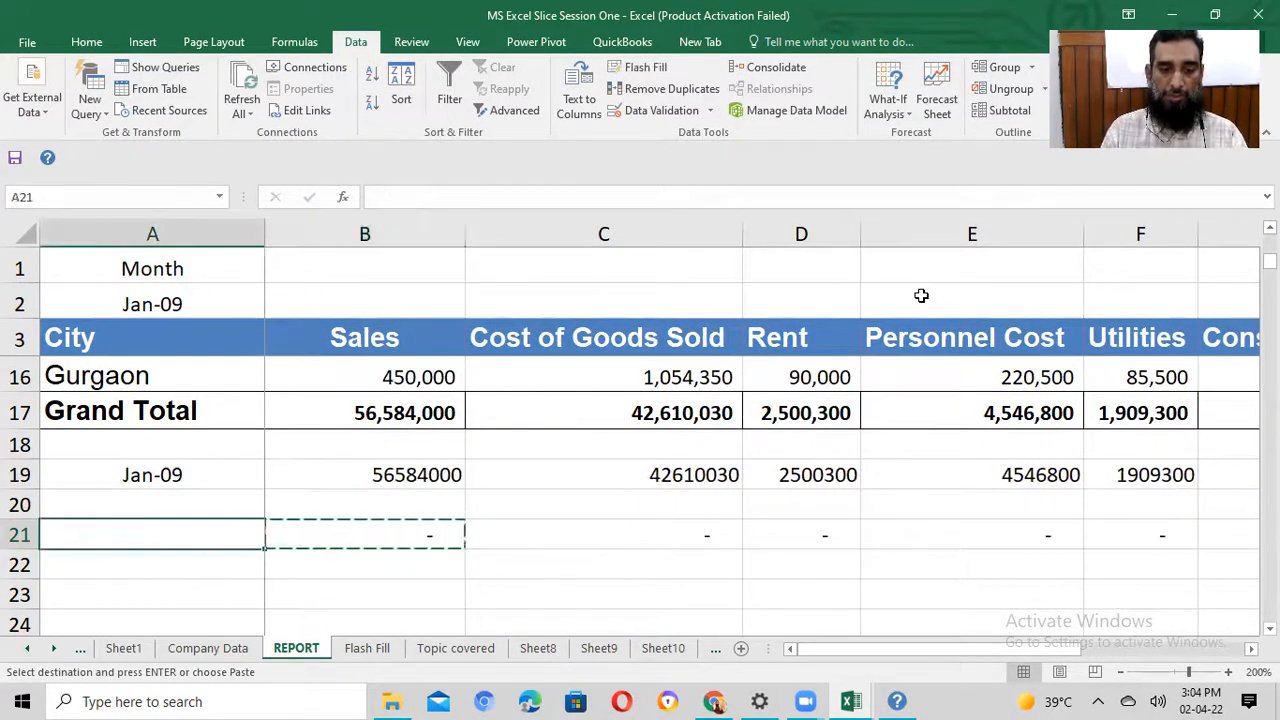
text(diff)
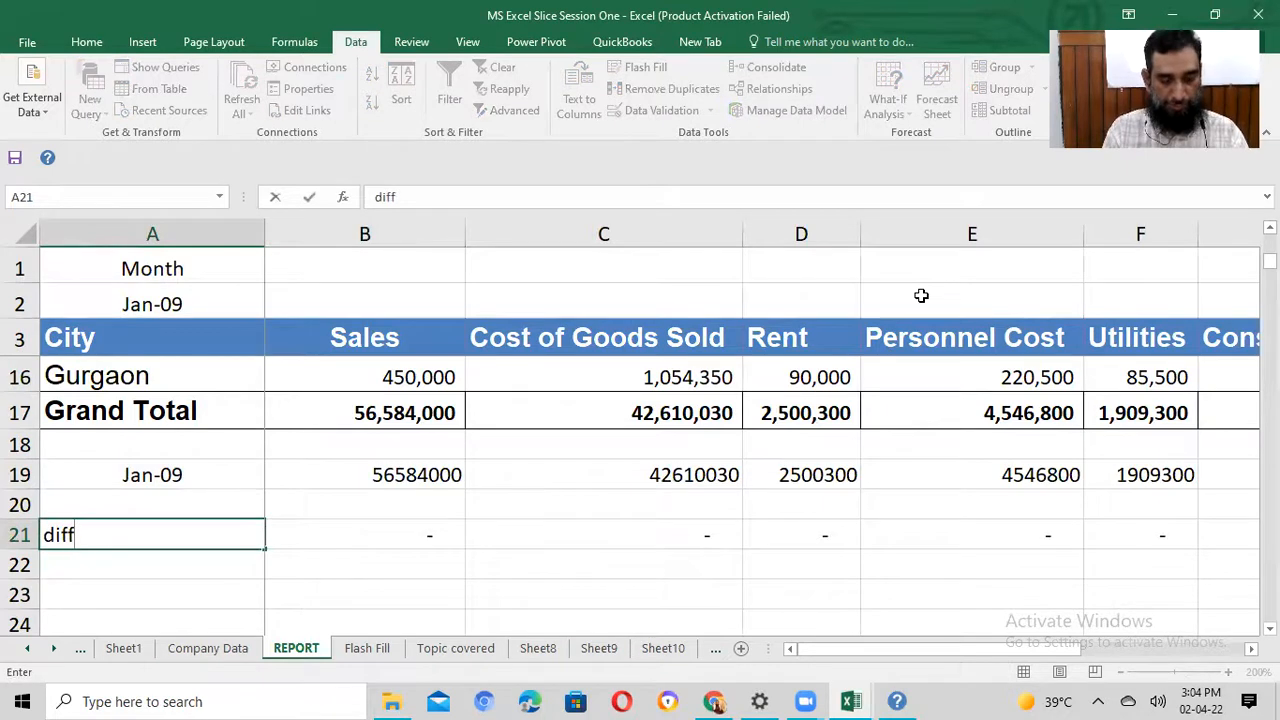
text(erence)
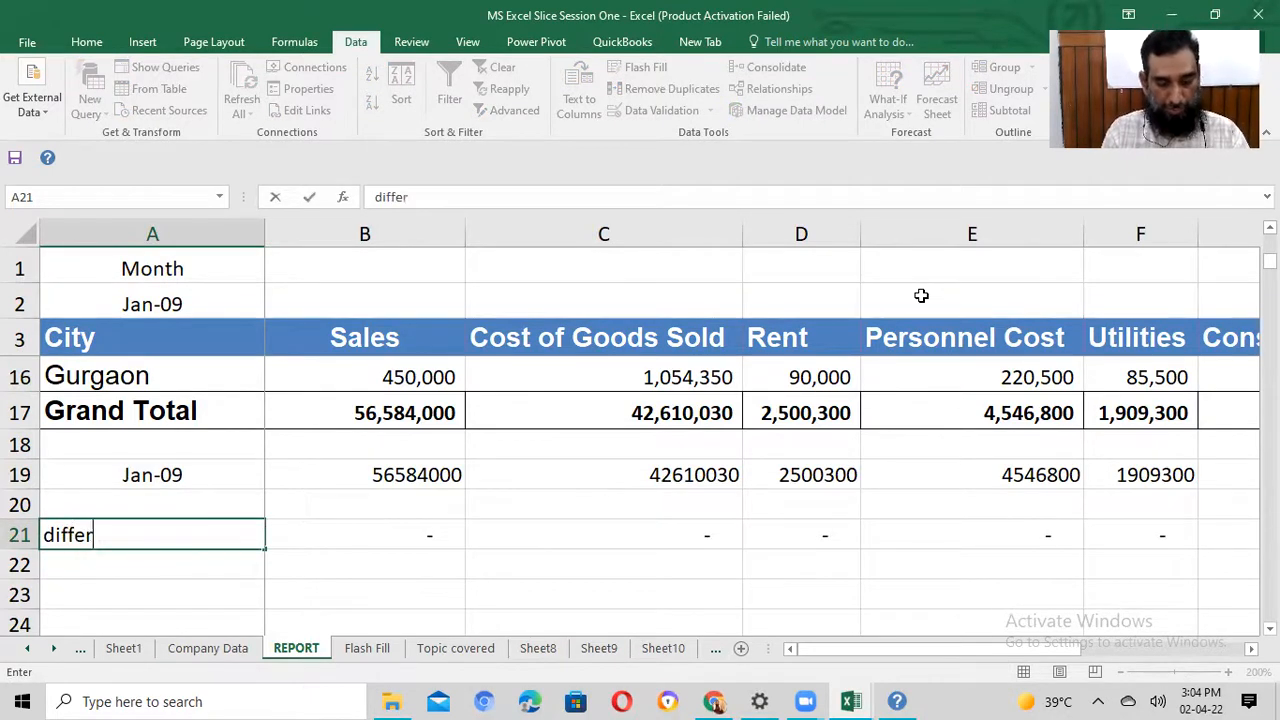
key(Return)
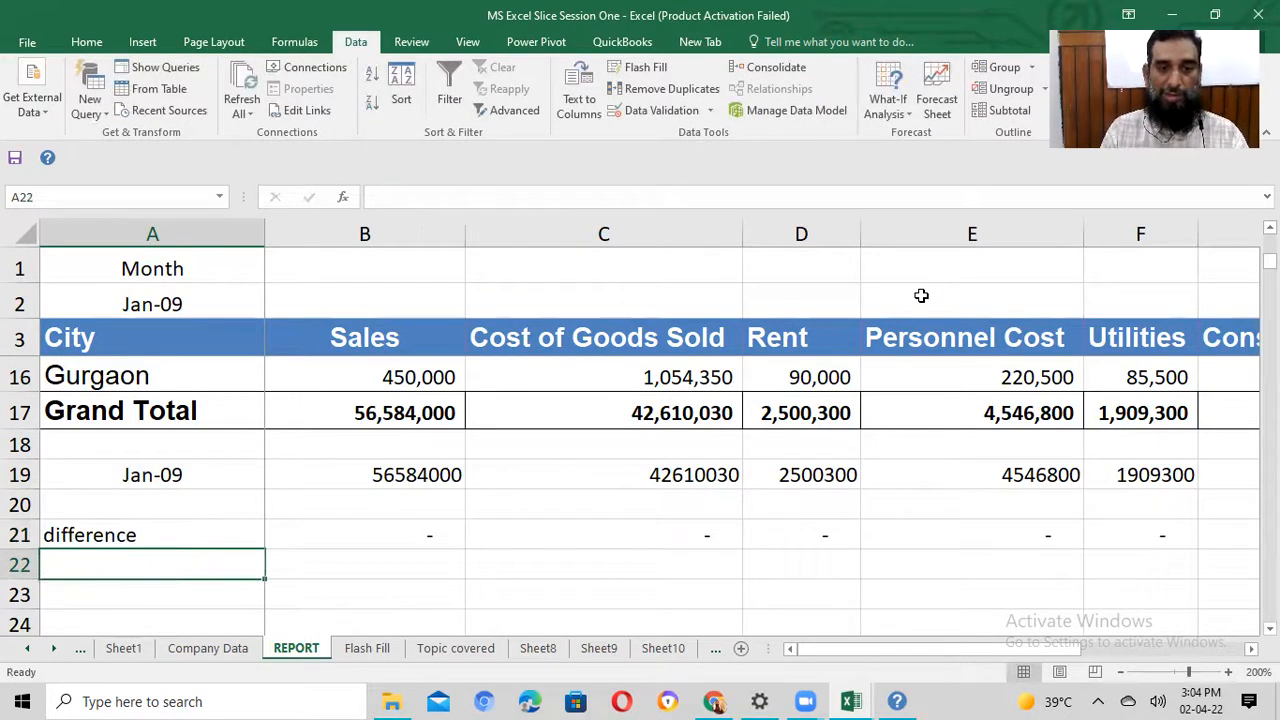
Step: Try to apply the comma number style to the Jan-09 check row A19:H19
key(Up)
key(Right)
key(Up)
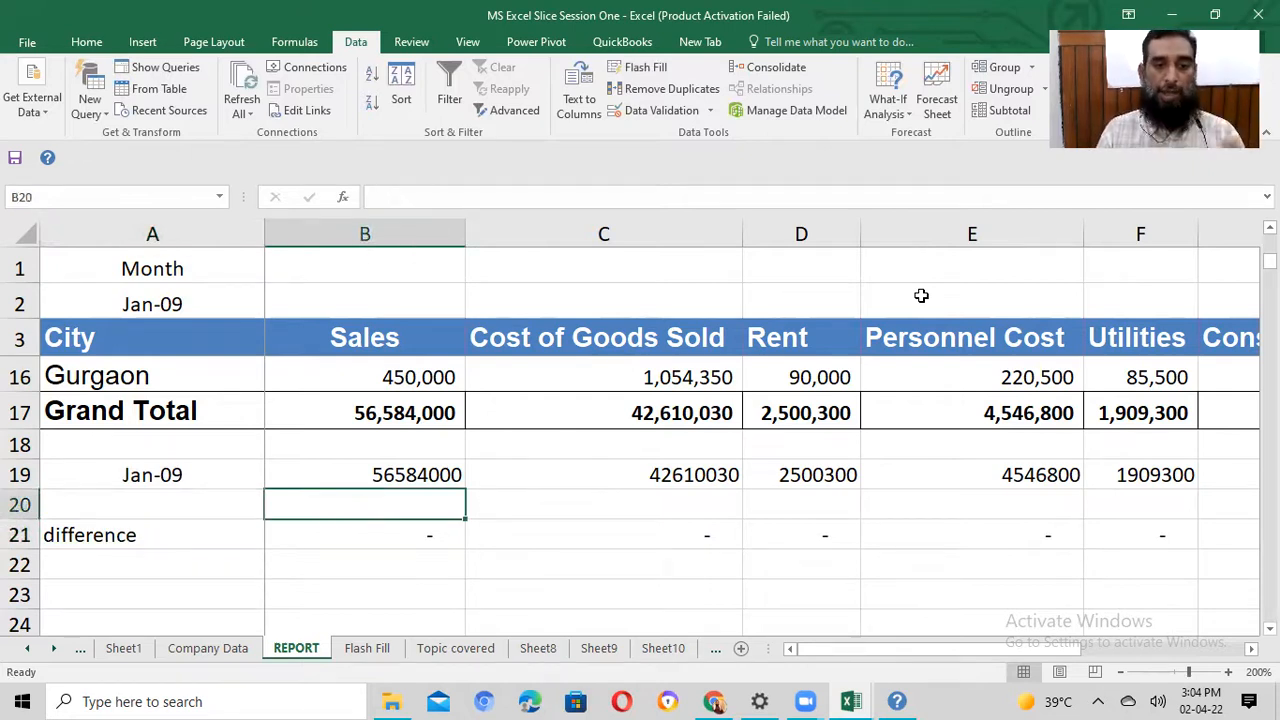
key(Up)
key(Left)
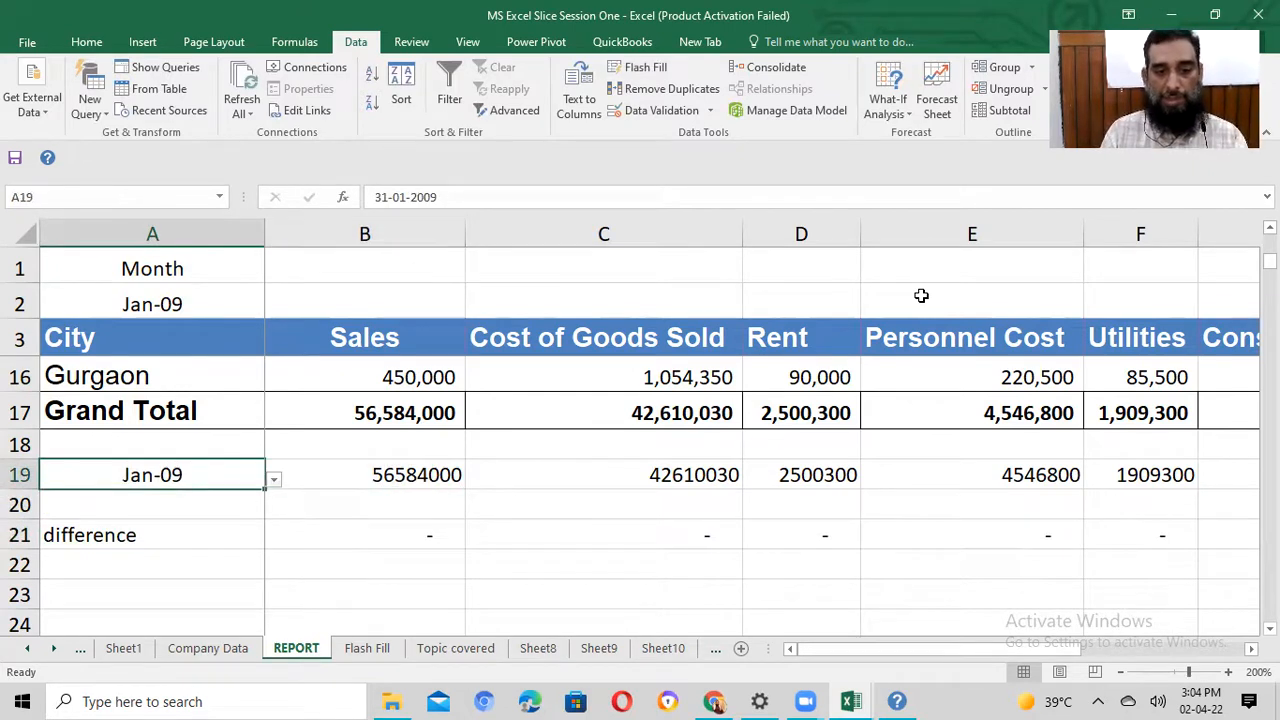
key(ctrl+shift+Right)
click(90, 44)
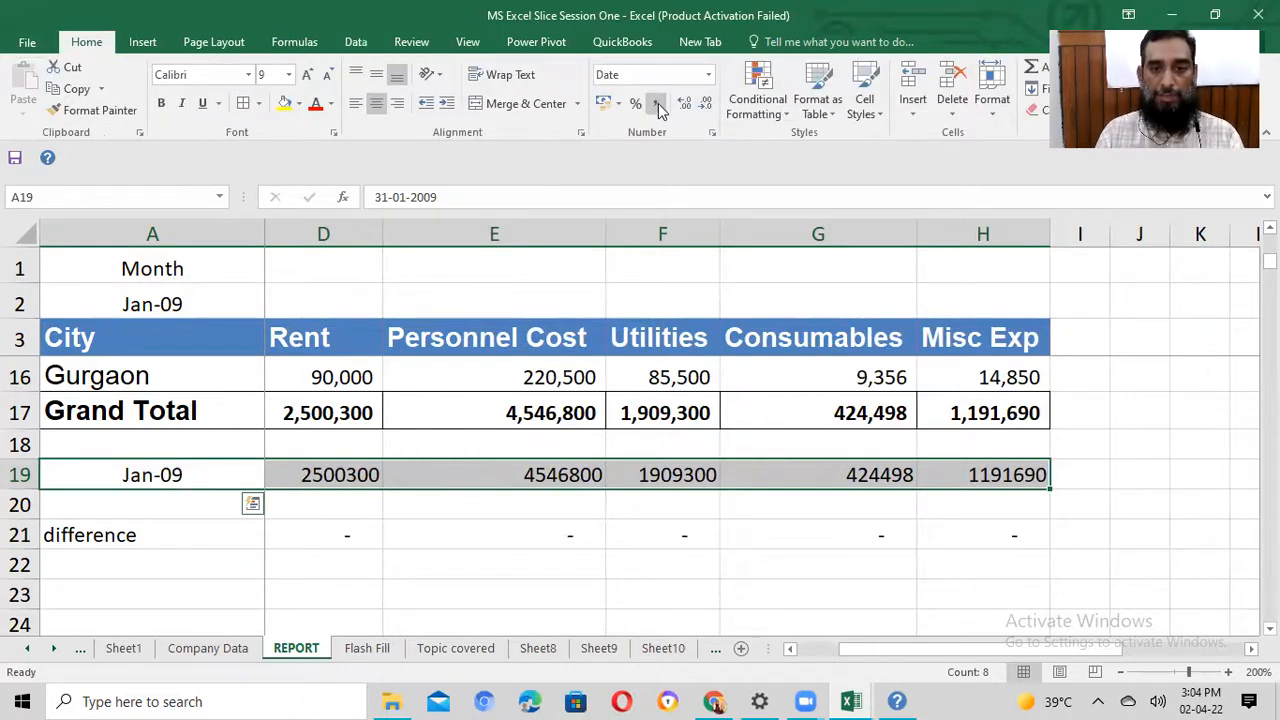
click(337, 471)
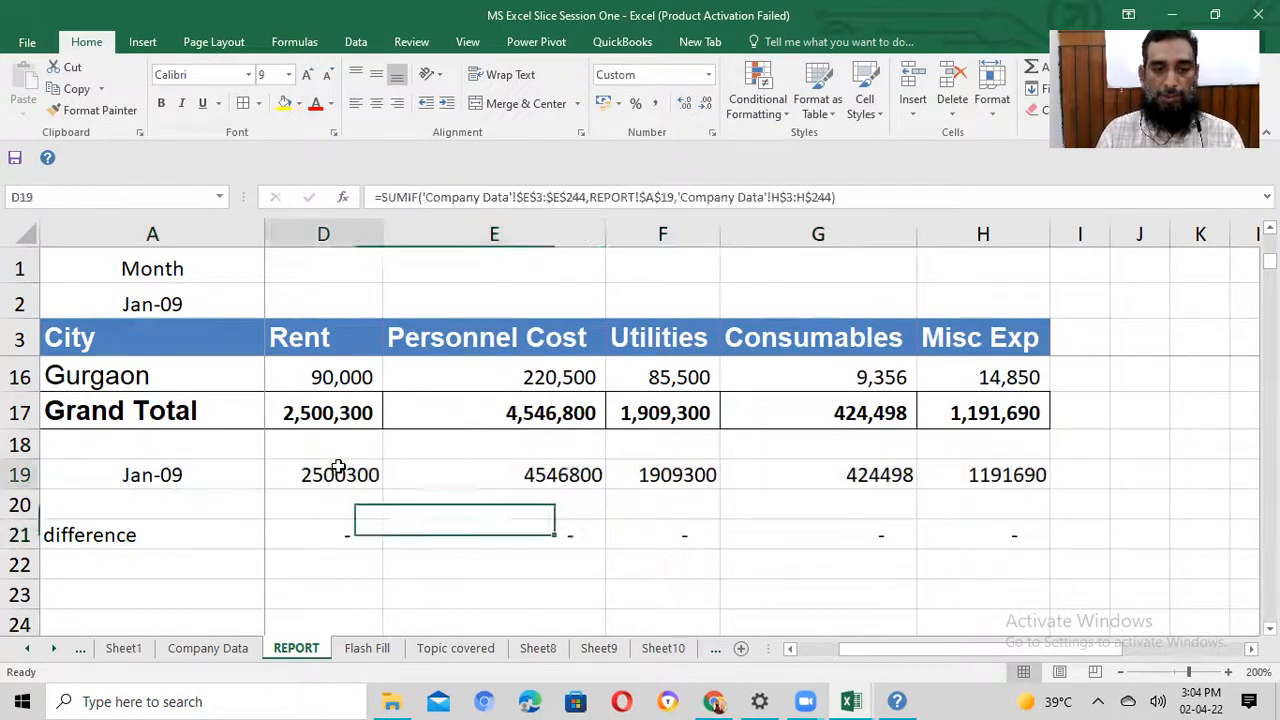
key(ctrl+Left)
Step: Apply borders to all cells of the Jan-09 check row A19:H19
click(338, 466)
key(ctrl+Left)
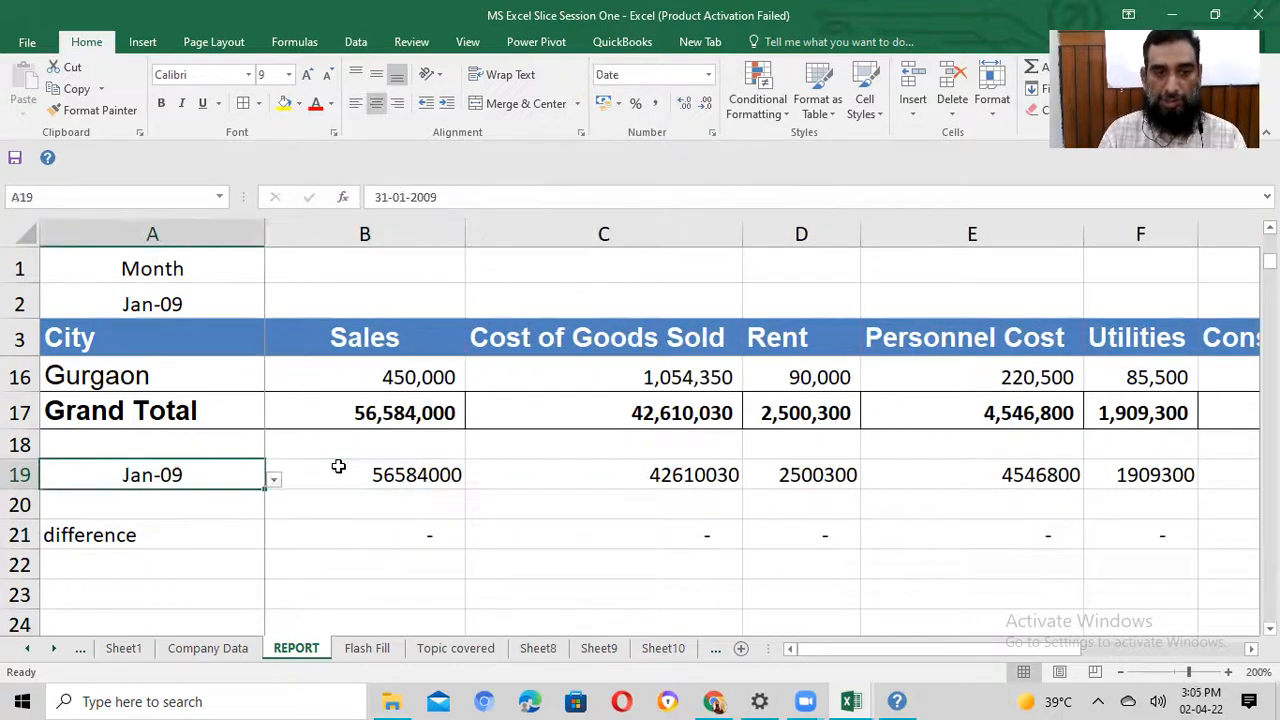
key(ctrl+shift+Right)
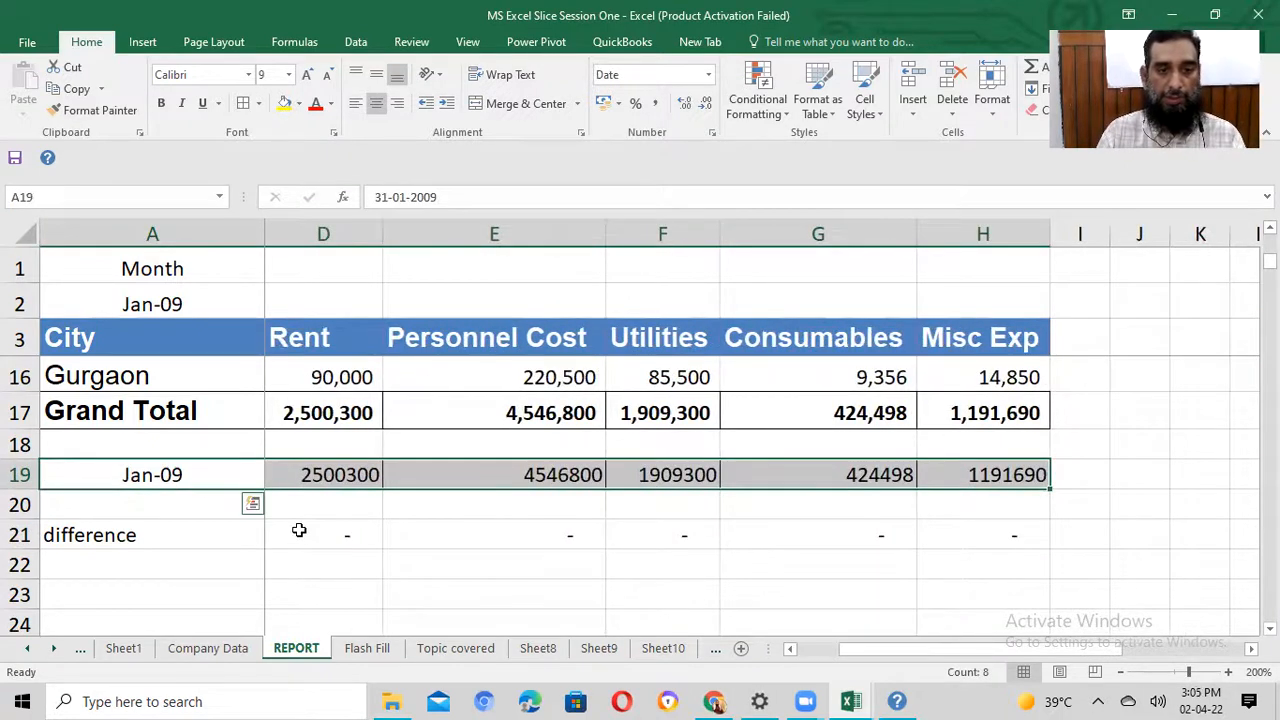
click(343, 466)
key(Left)
key(ctrl+Left)
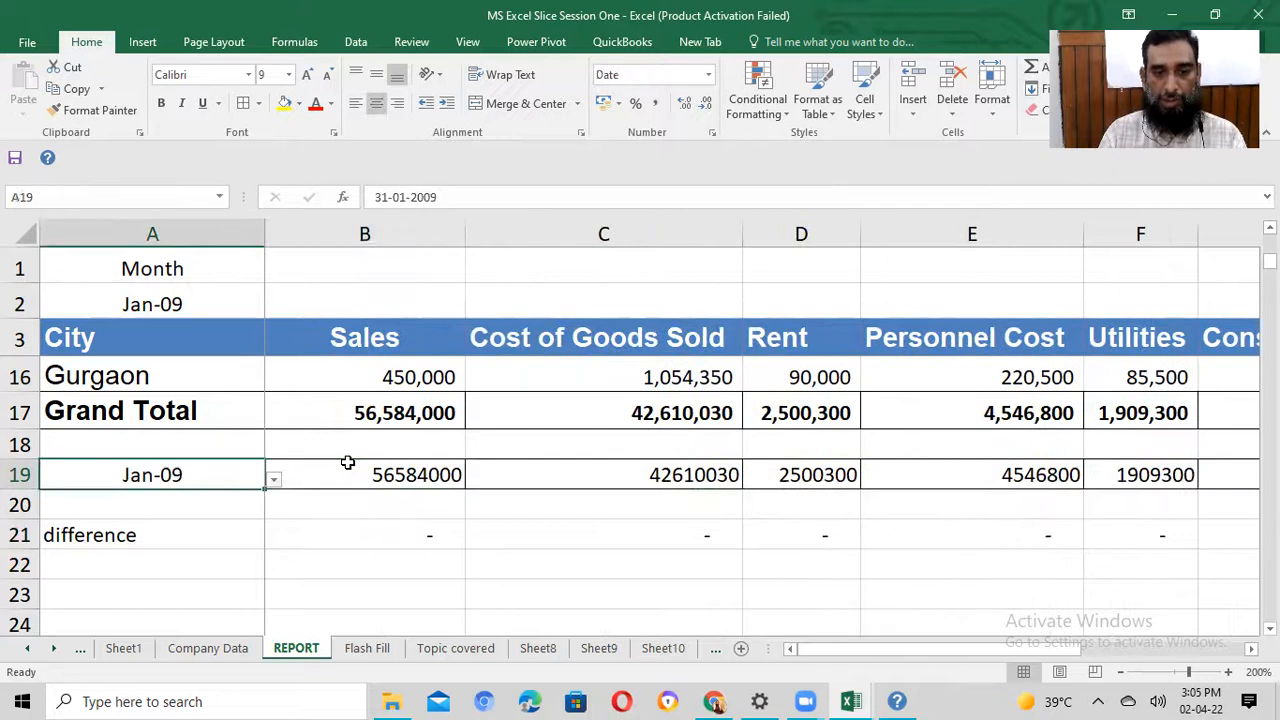
Step: Format the check totals in B19:H19 with comma separators and no decimals
click(347, 461)
key(ctrl+shift+Right)
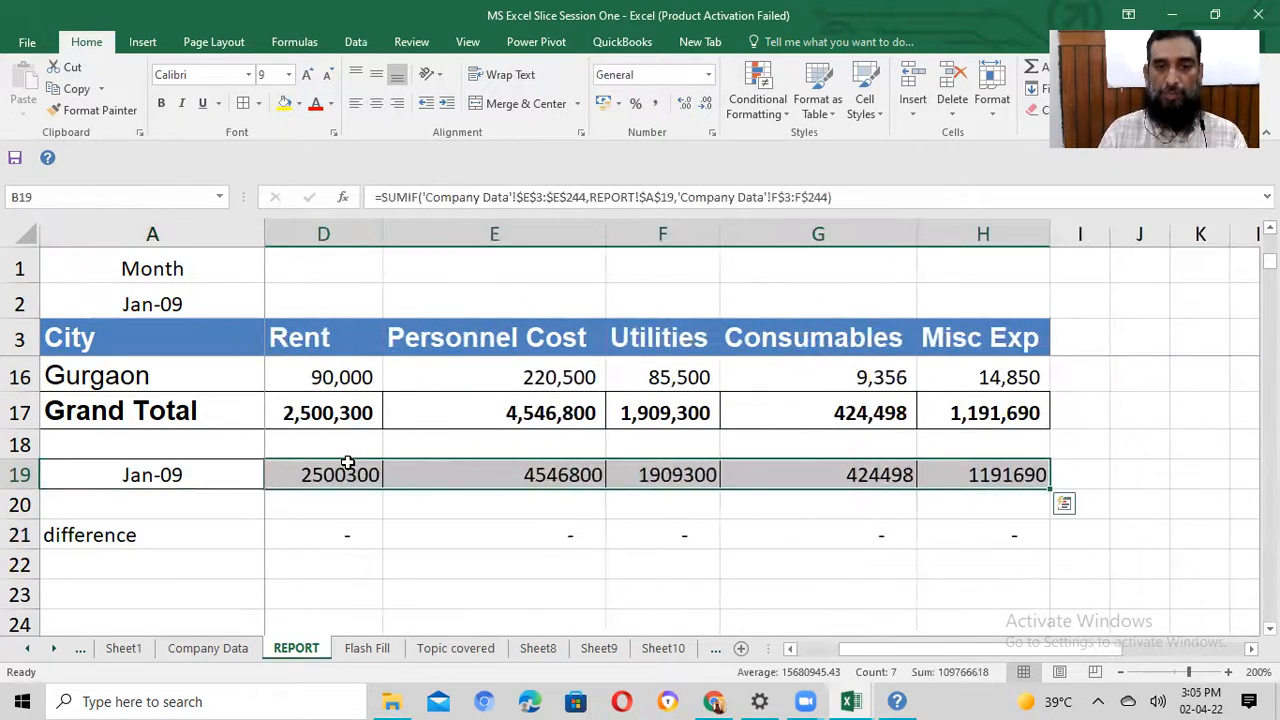
click(655, 103)
click(705, 103)
click(705, 103)
Step: Examine the differences in row 21 between the check totals and the Grand Total row
click(593, 541)
key(Left)
key(Left)
key(Left)
key(Left)
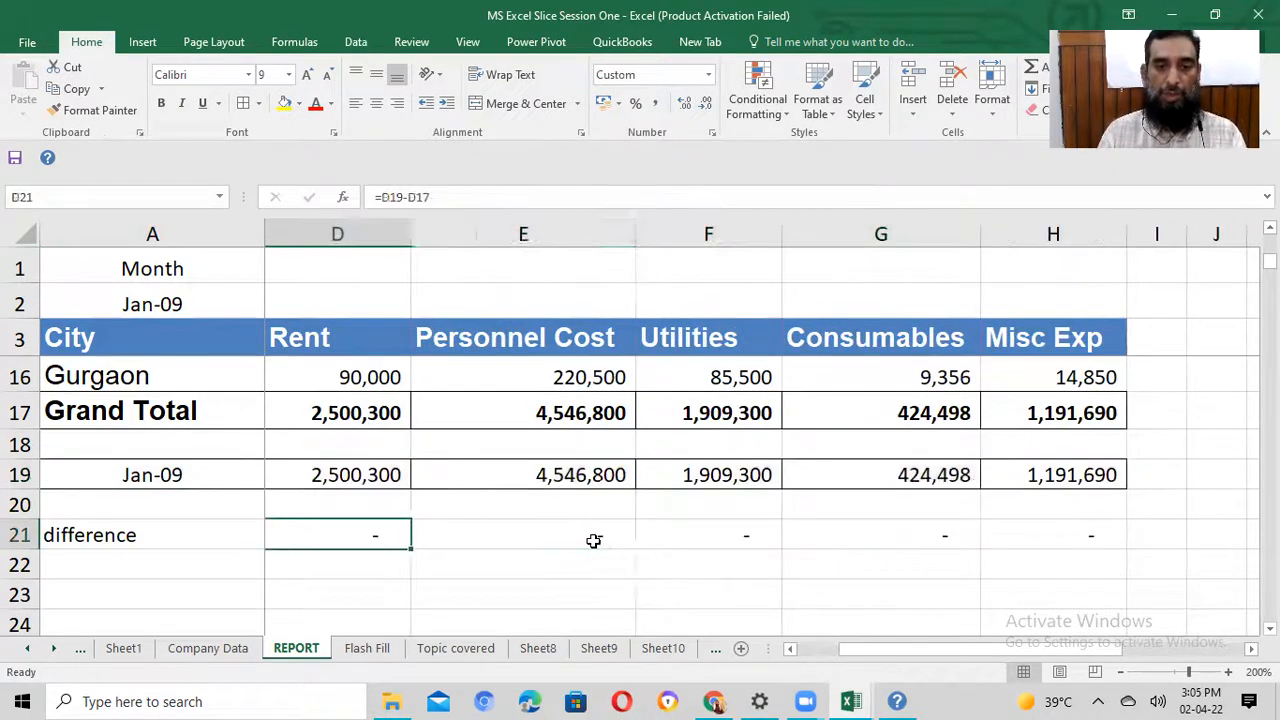
key(Right)
key(Left)
key(Up)
key(Up)
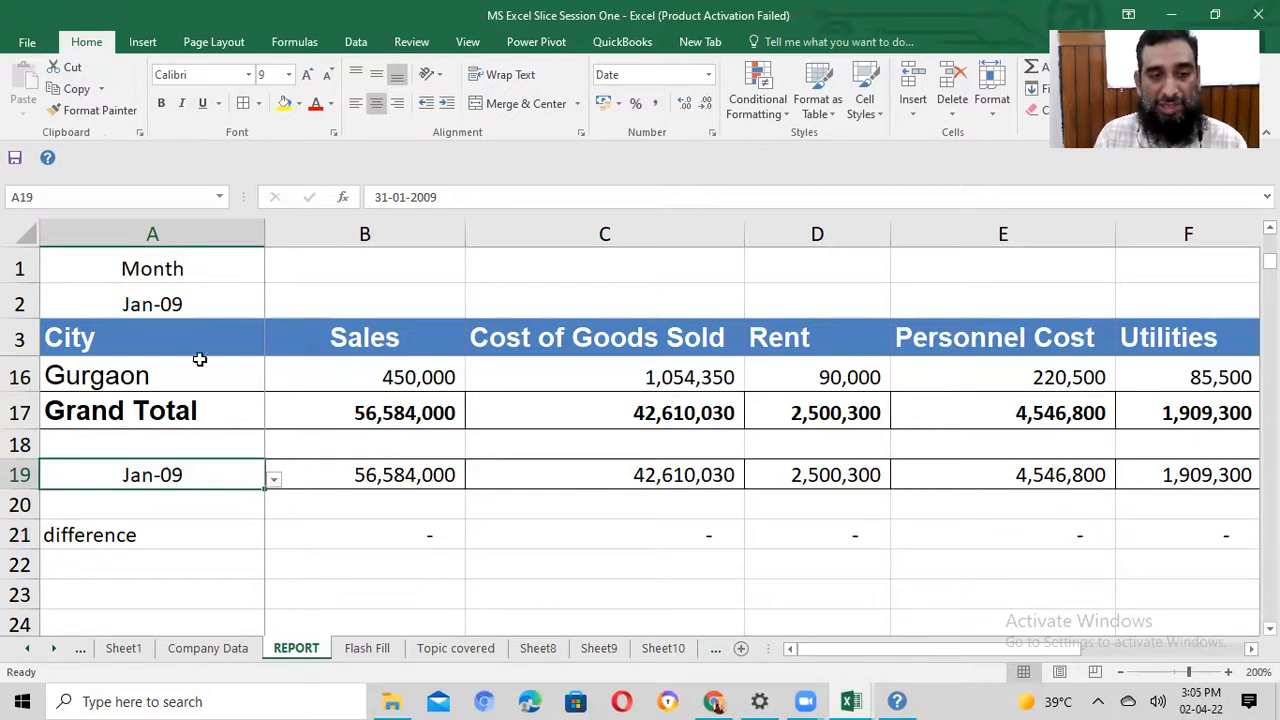
Step: Set the report month in A2 to Mar-09
click(199, 298)
click(272, 308)
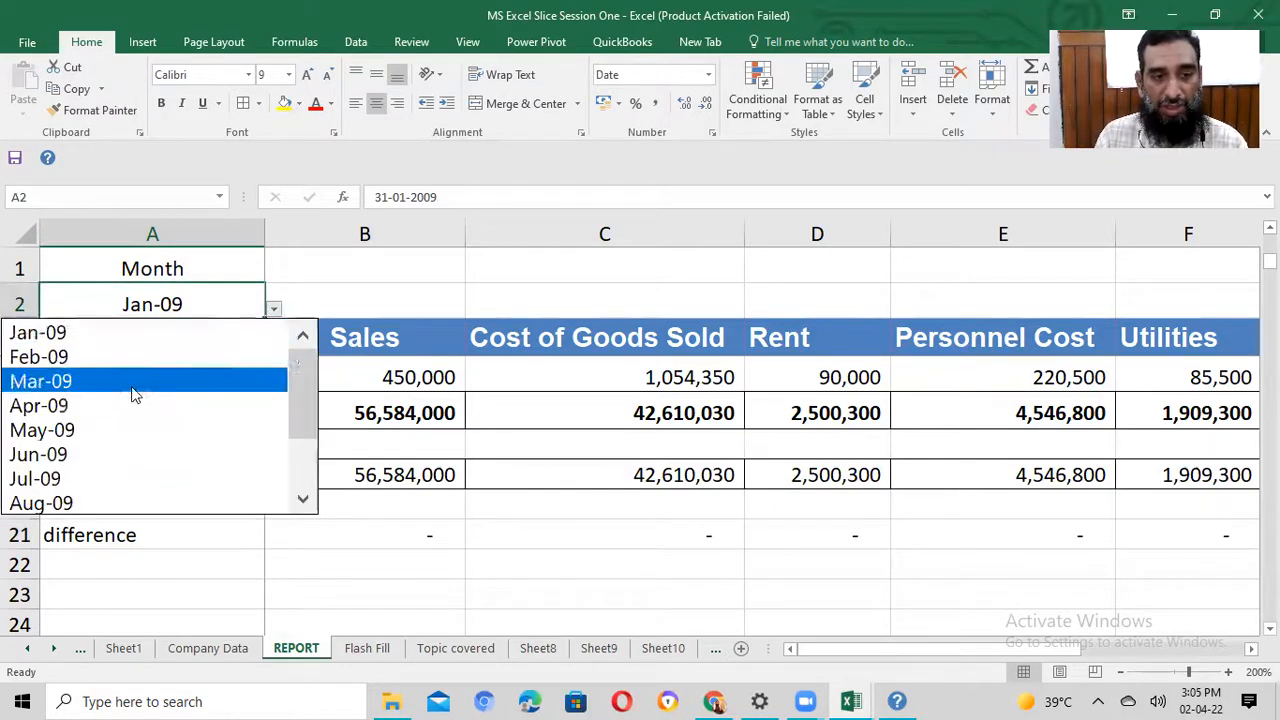
click(135, 392)
Step: Link the check row's month in A19 to the report month with the formula =A2
click(176, 480)
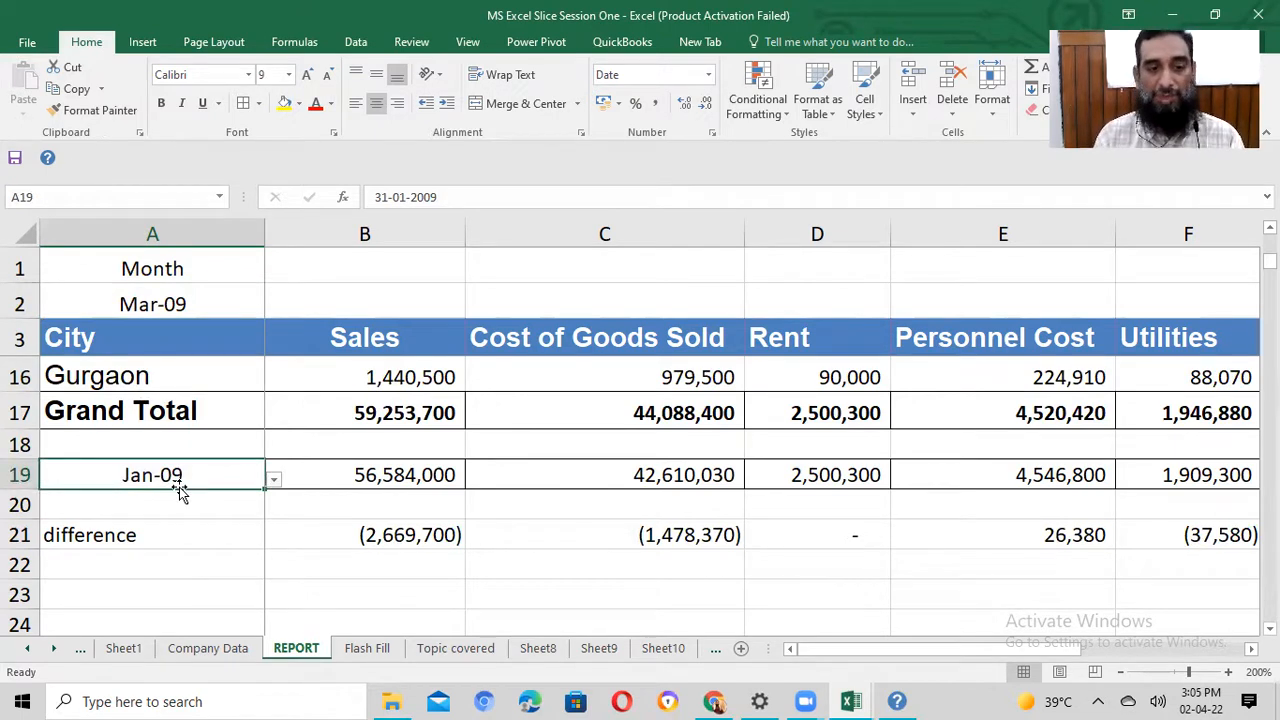
key(Down)
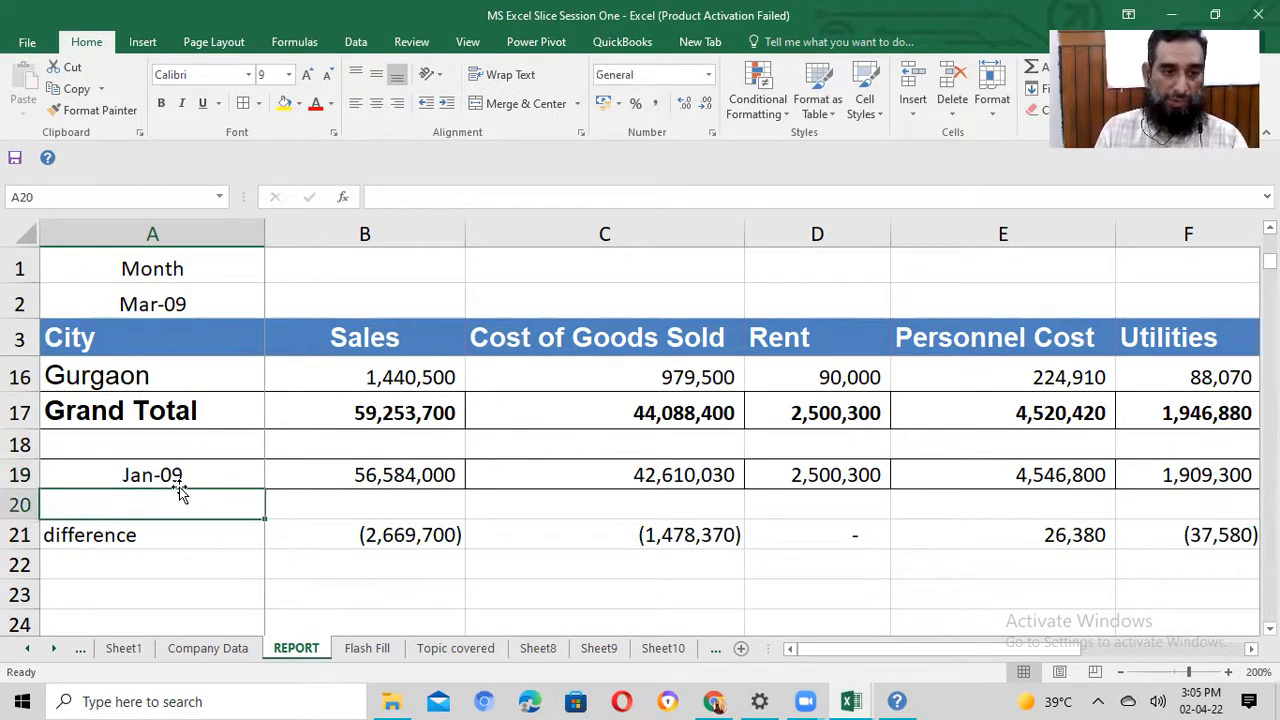
click(178, 482)
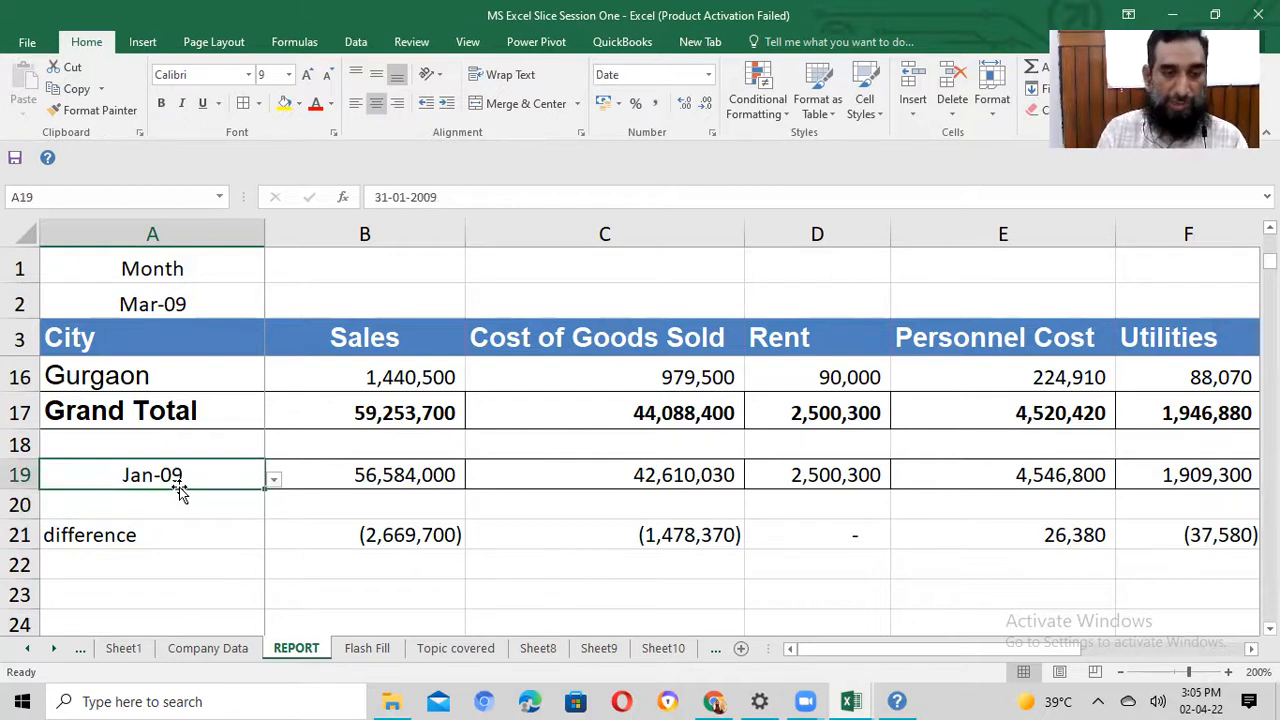
text(=)
key(Up)
key(Up)
key(Up)
key(Up)
key(Up)
key(Up)
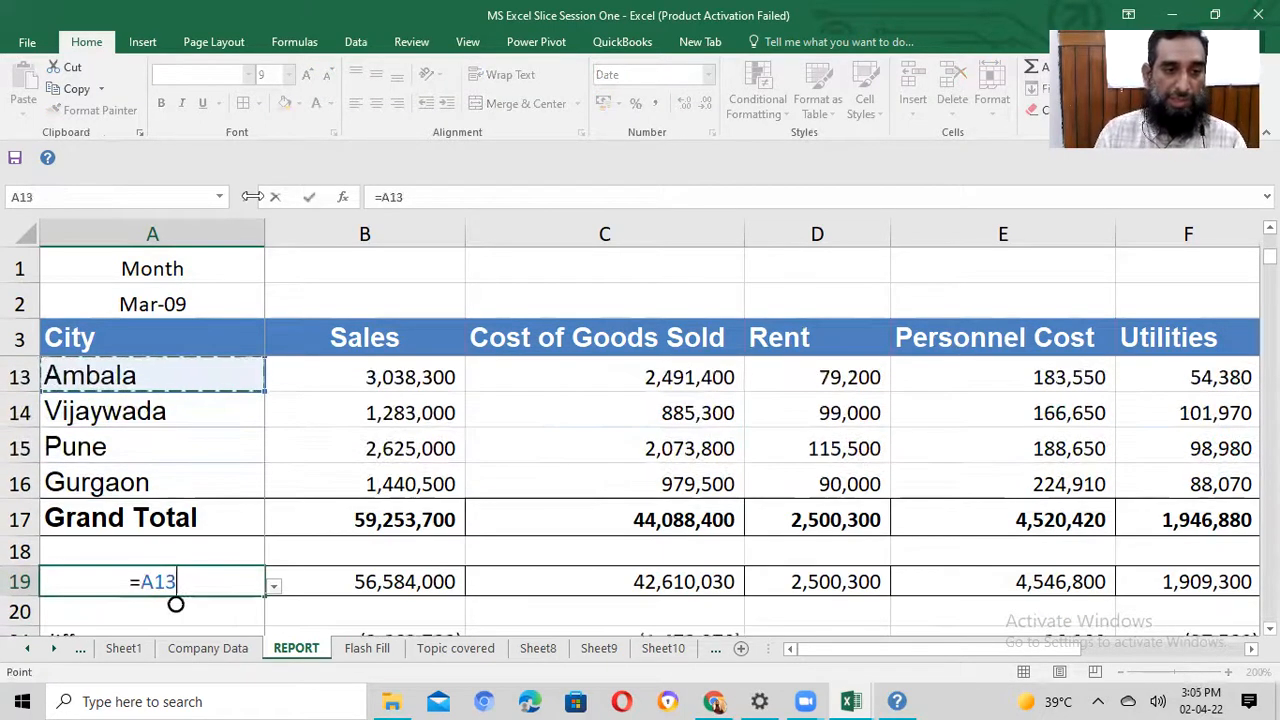
click(231, 302)
key(Return)
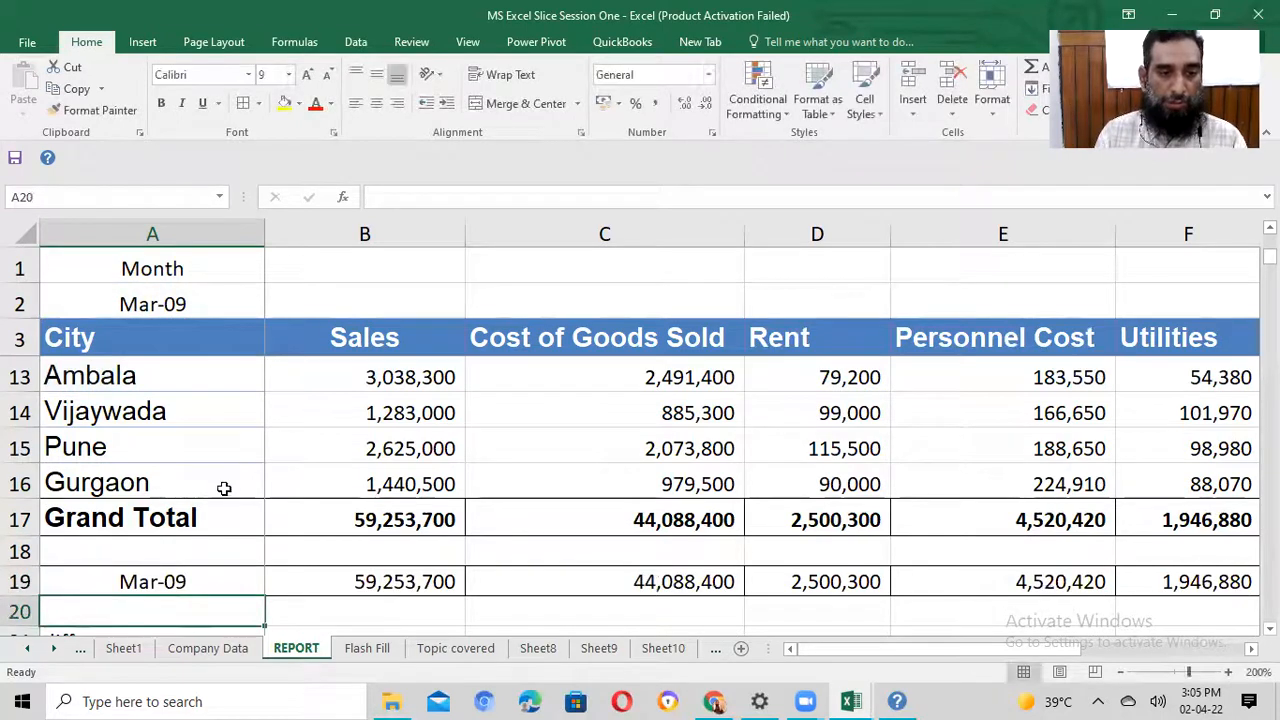
Step: Switch the report month in A2 to Sep-09 and check the Sales difference in B21
scroll(224, 488, down, 1)
click(220, 303)
click(273, 310)
click(211, 380)
click(273, 310)
click(147, 429)
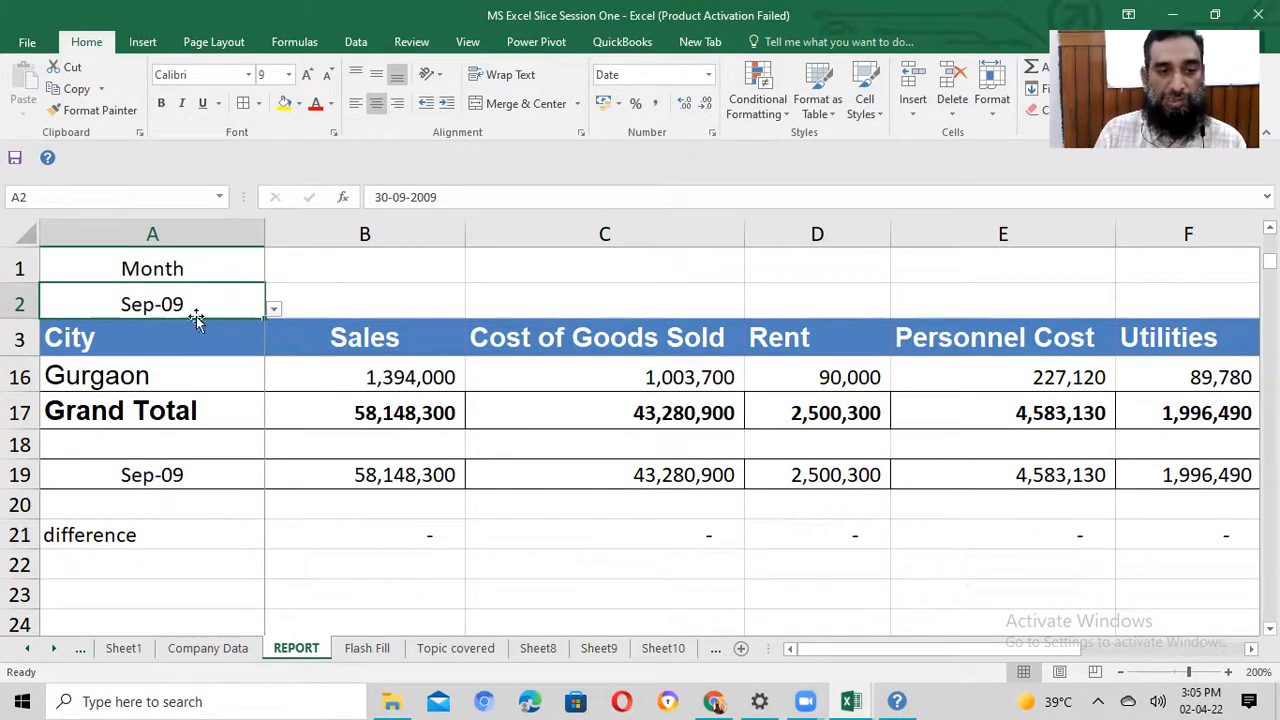
click(272, 309)
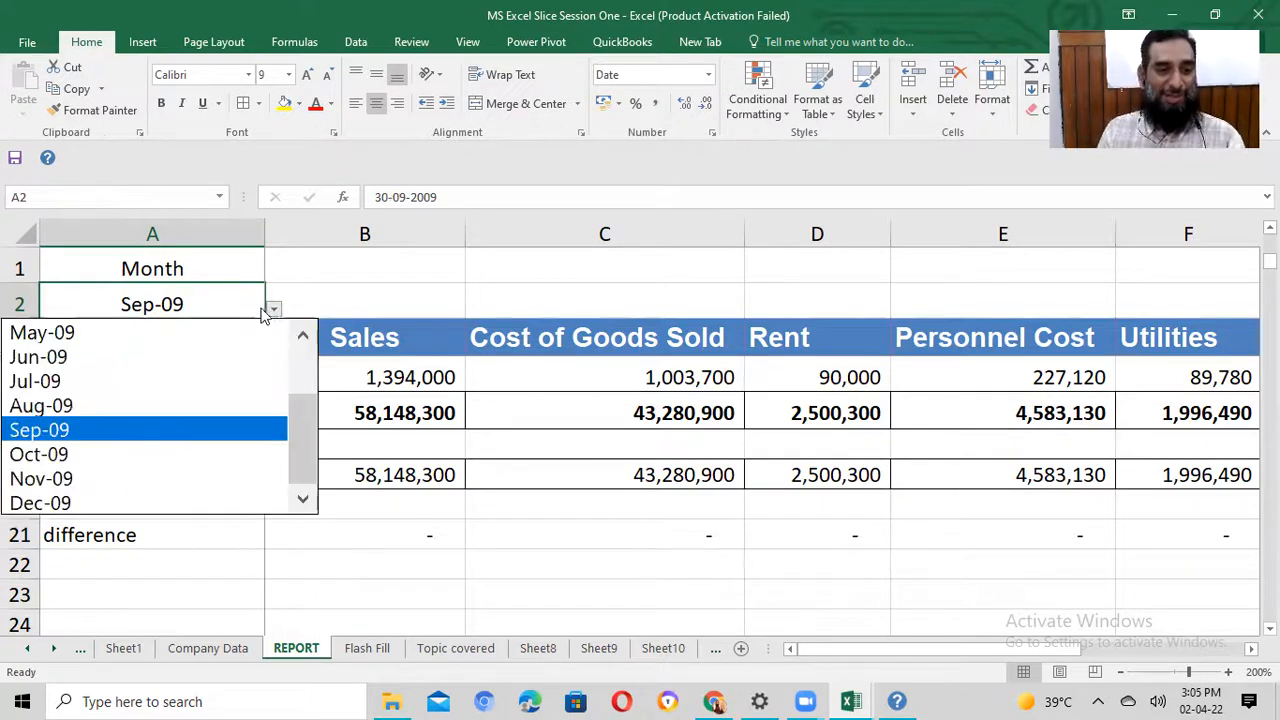
click(386, 540)
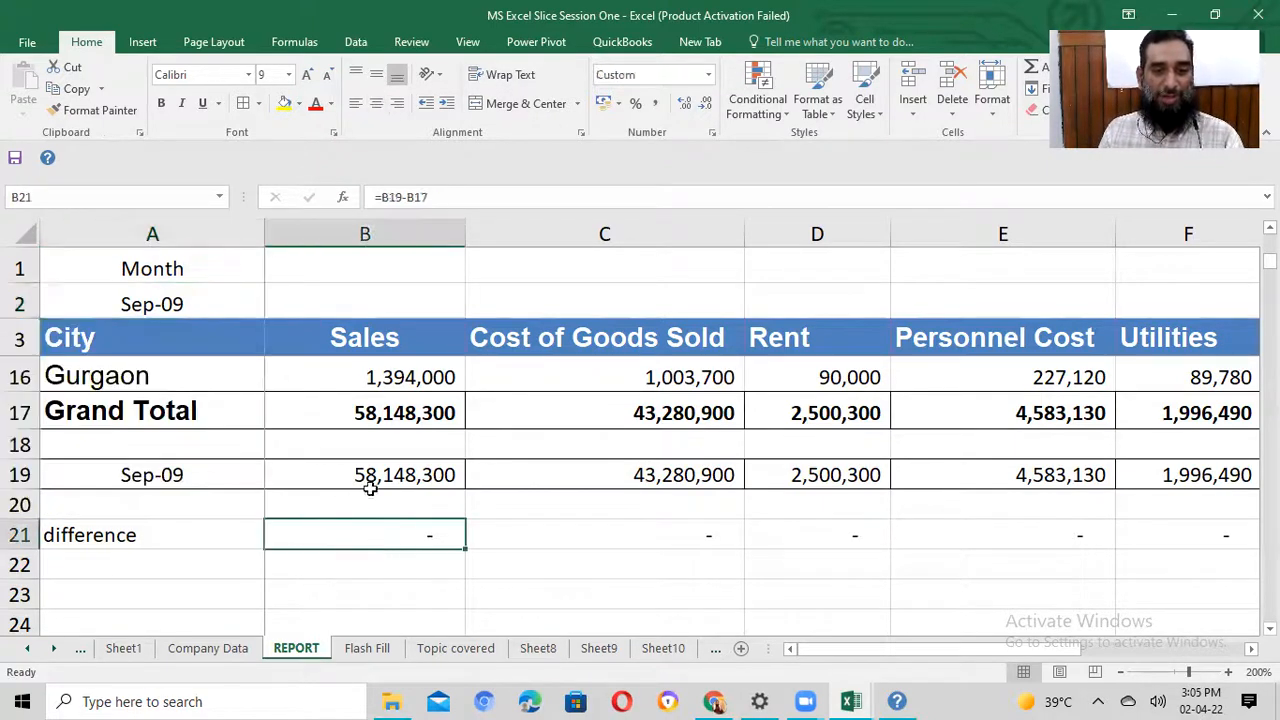
Step: Set the report month in A2 to Oct-09 and check the linked month in A19 and the difference row
click(200, 304)
click(272, 310)
click(160, 455)
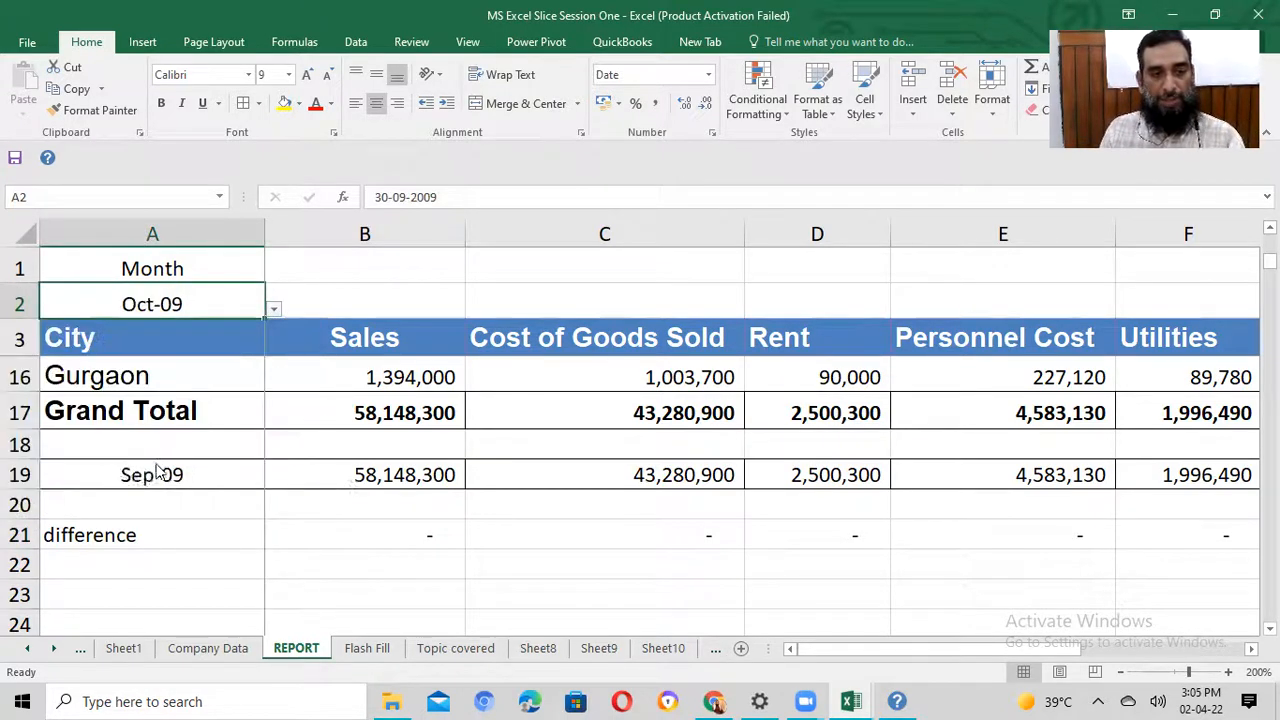
click(209, 466)
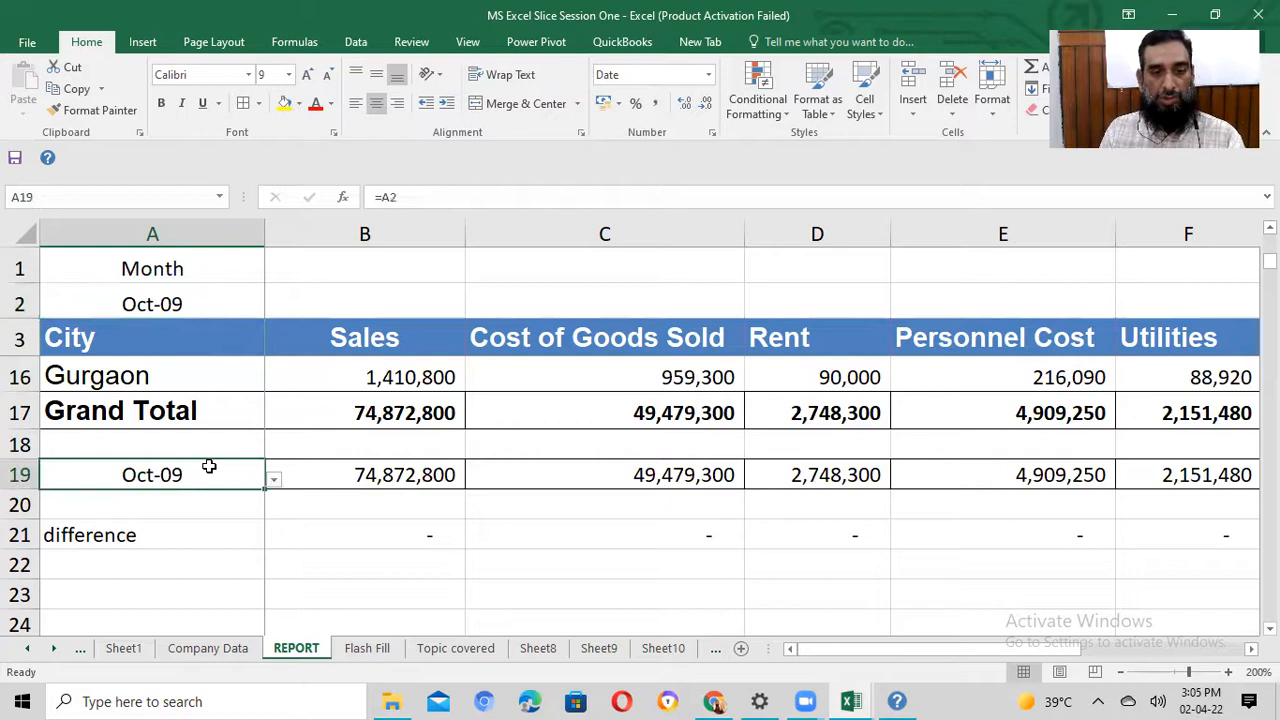
click(203, 532)
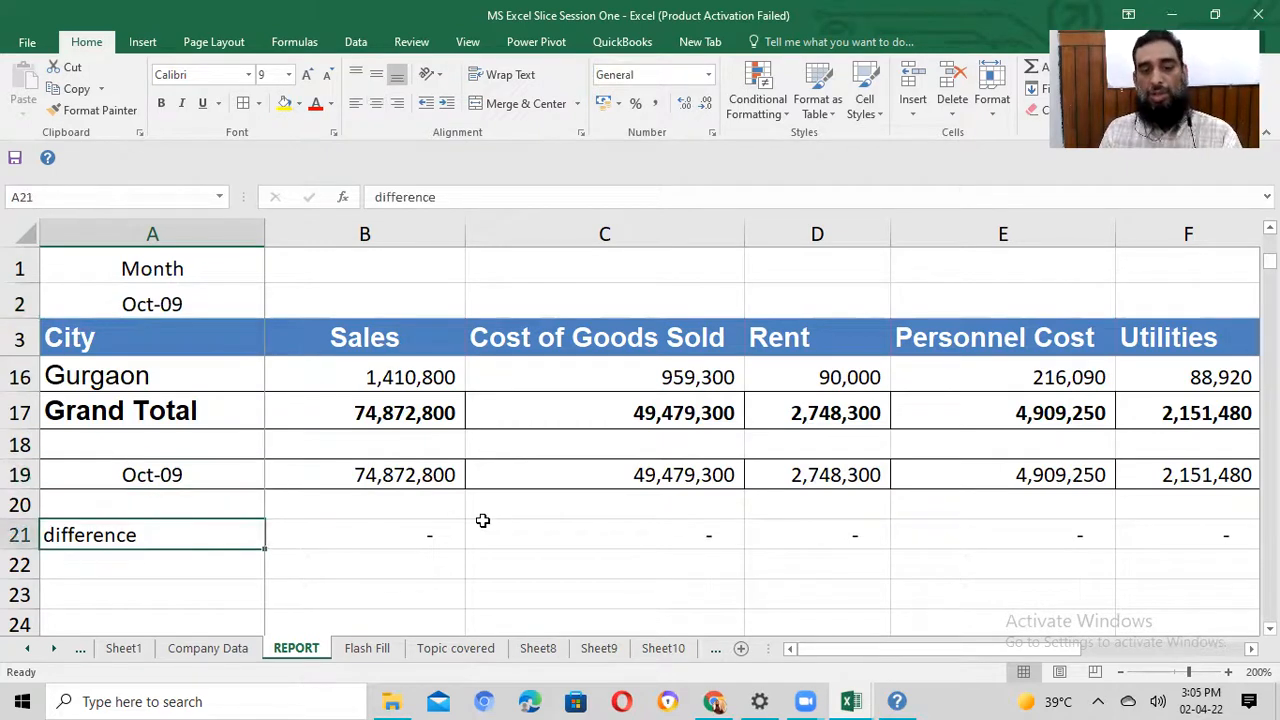